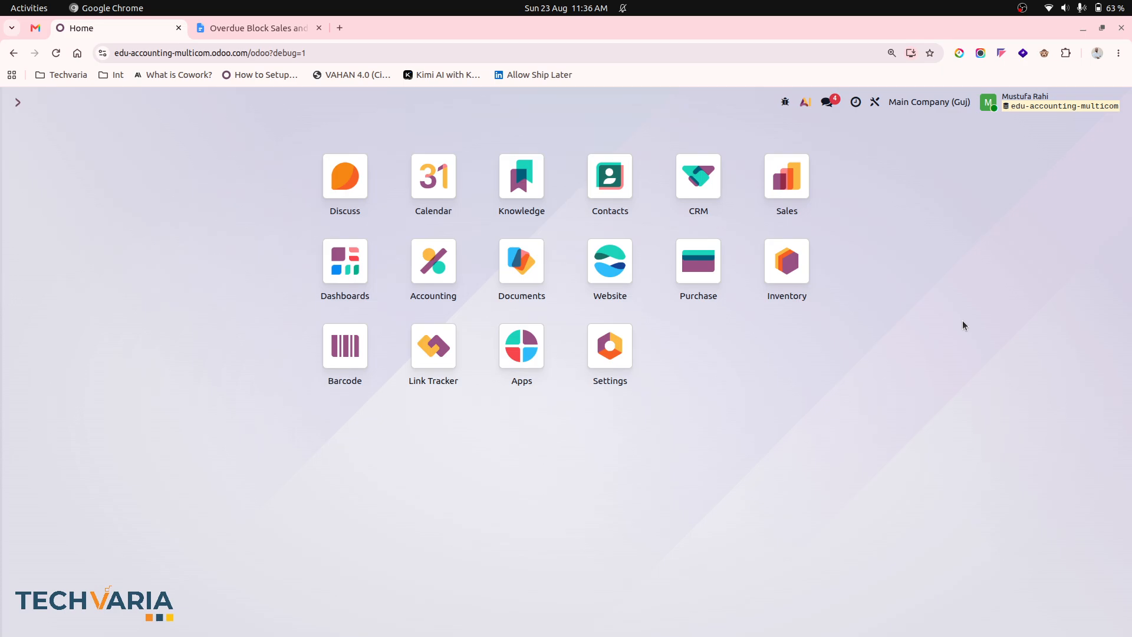
- Open the Customer1 contact and examine the Overdue Block and Overdue Block Days field properties in Studio
click(602, 182)
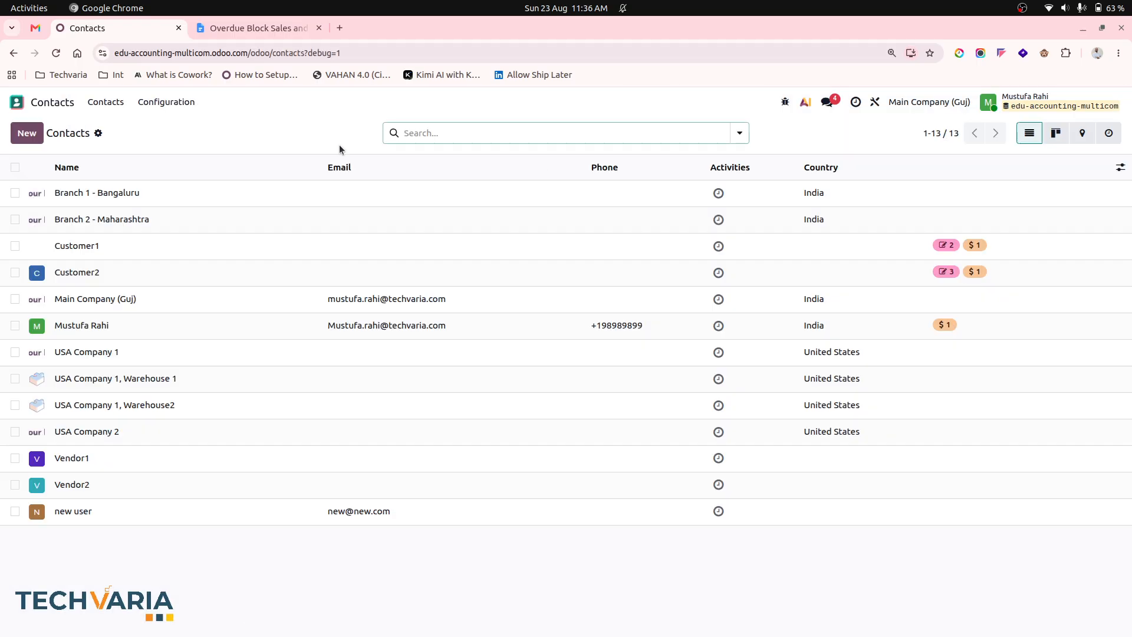
click(111, 253)
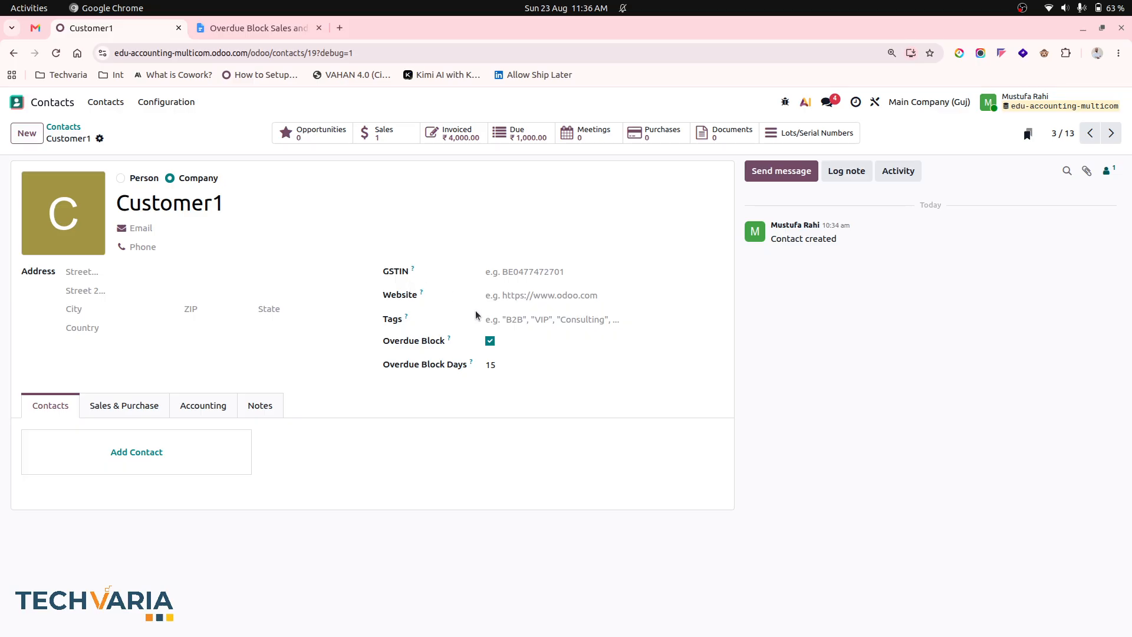
mouse_move(448, 342)
click(875, 101)
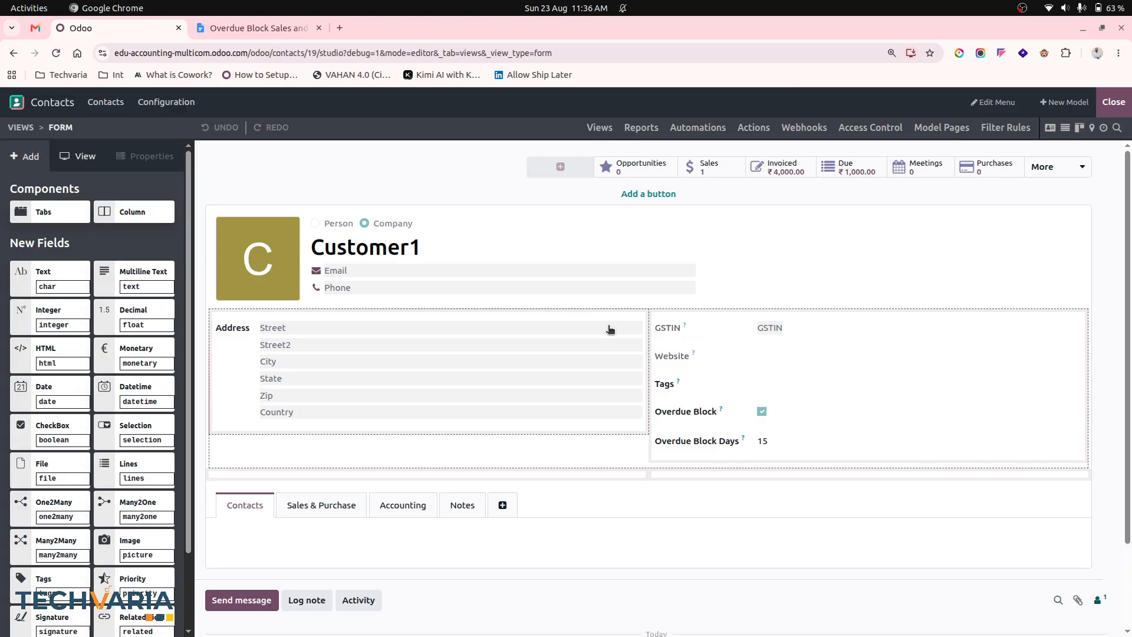
click(713, 413)
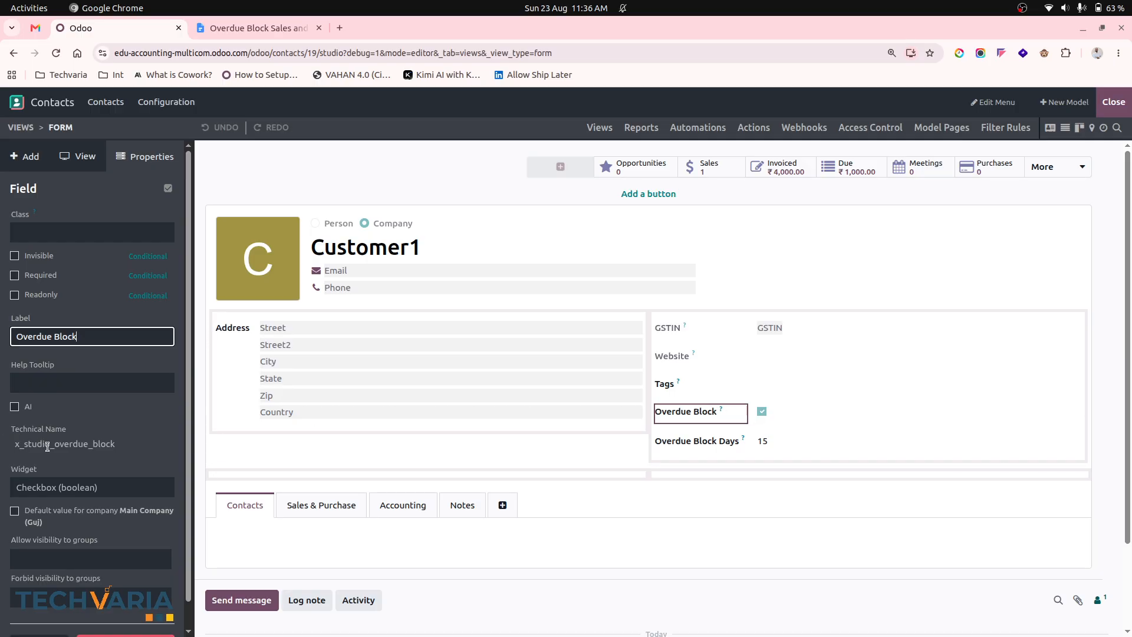
click(722, 451)
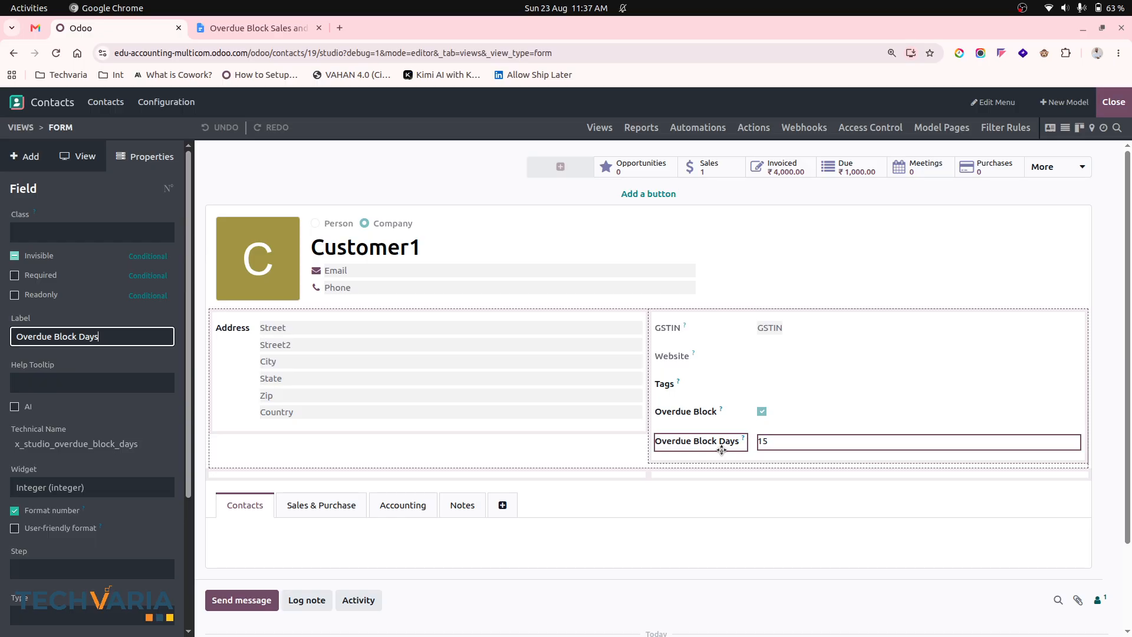
click(1112, 102)
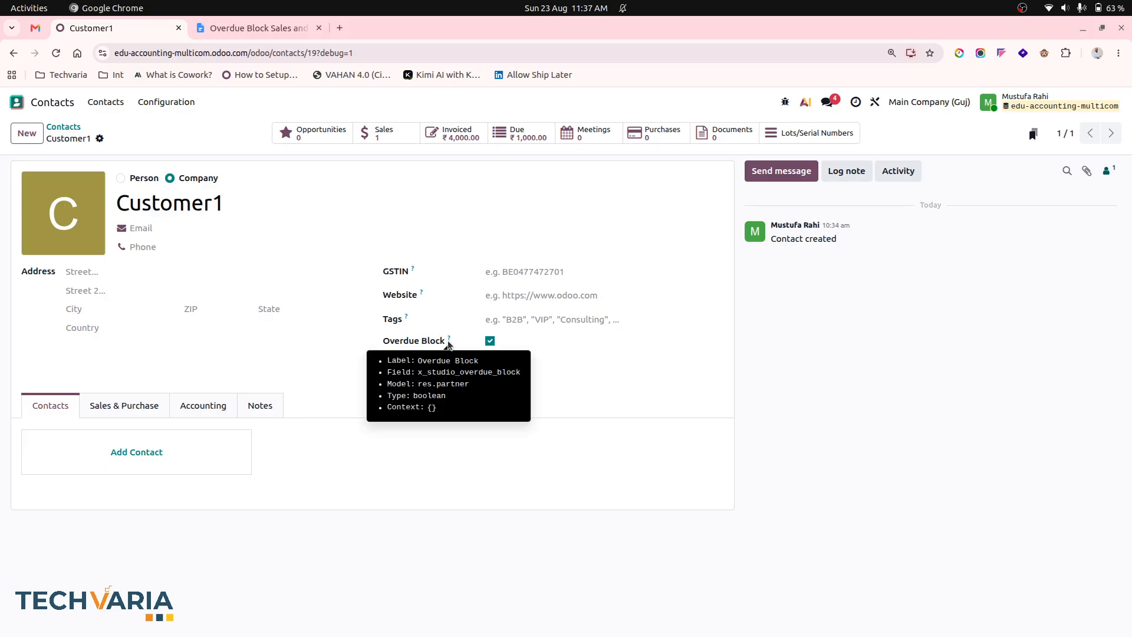
- Review the sales order automation rule code in the Overdue Block Sales and Invoices document
click(267, 29)
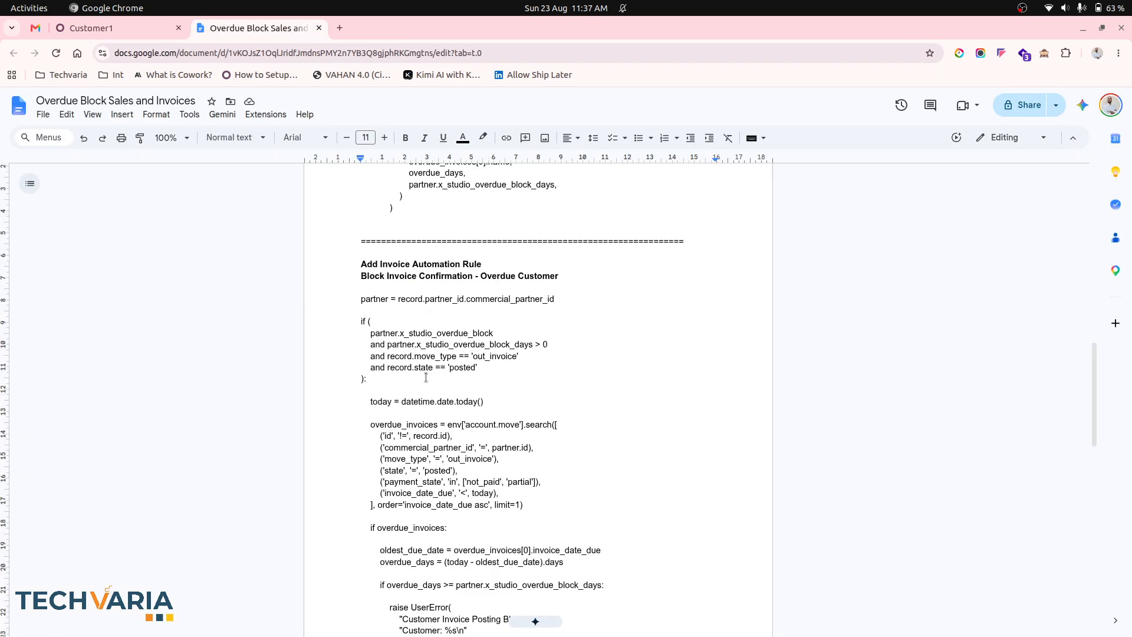
scroll(429, 308, up, 12)
scroll(426, 377, down, 2)
scroll(426, 377, up, 2)
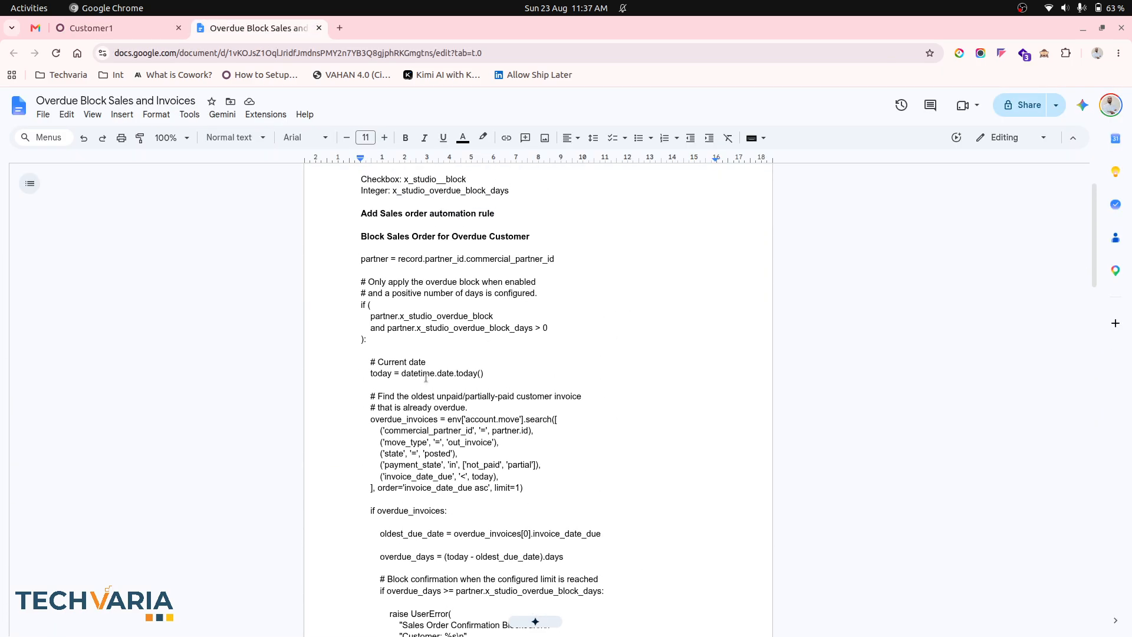
click(152, 30)
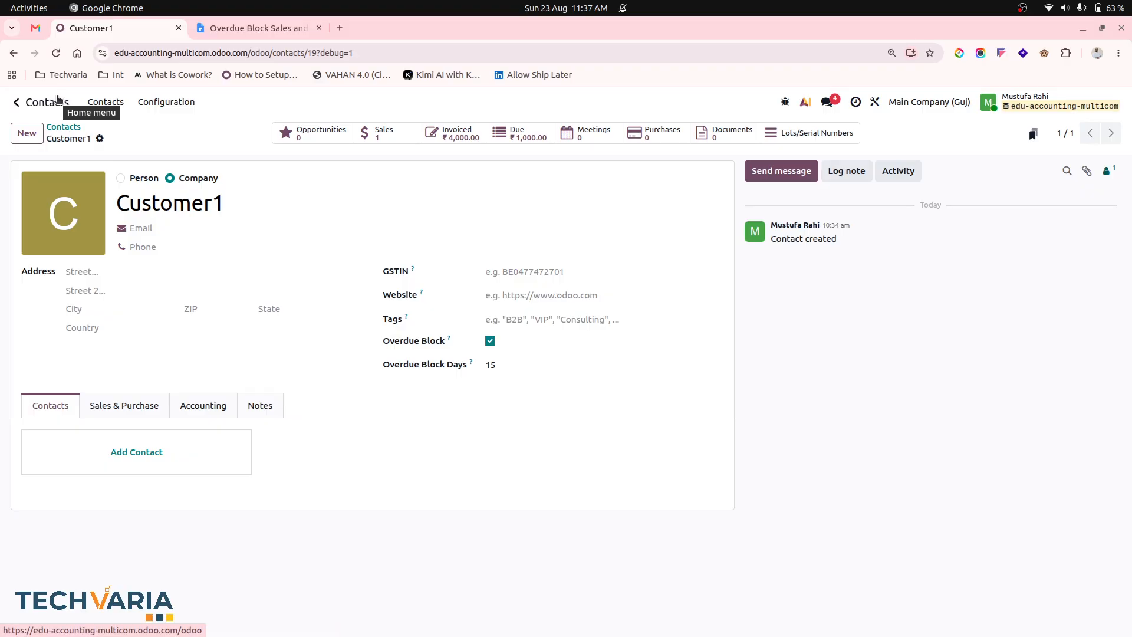
- Open Customer2's quotation in Sales and start a new automation rule for sales orders in Studio
click(58, 98)
click(799, 180)
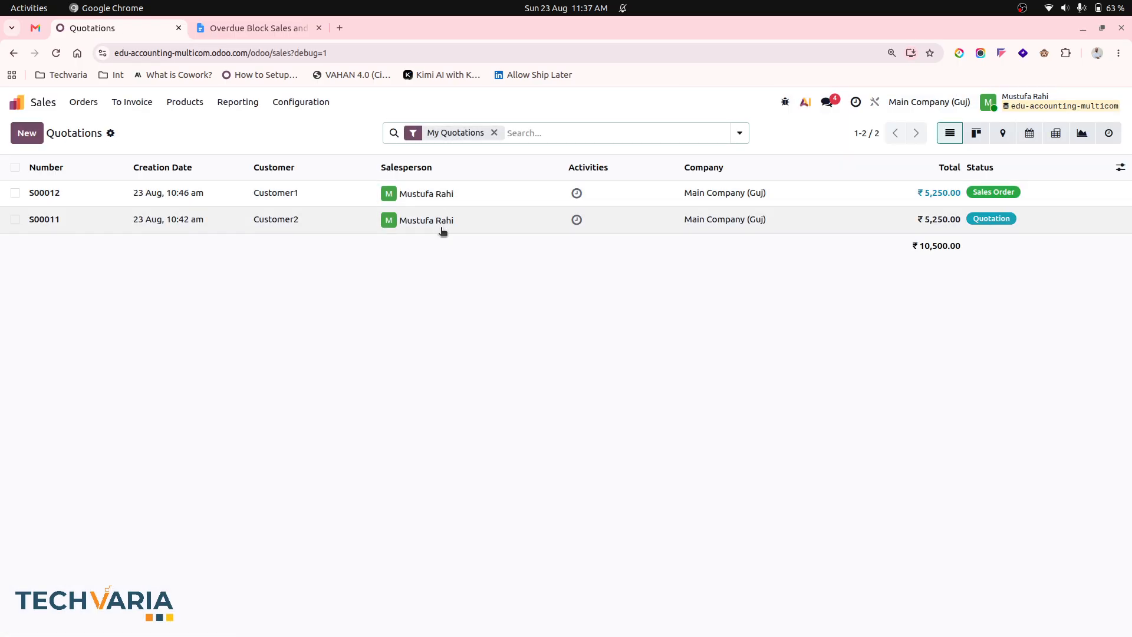
click(442, 229)
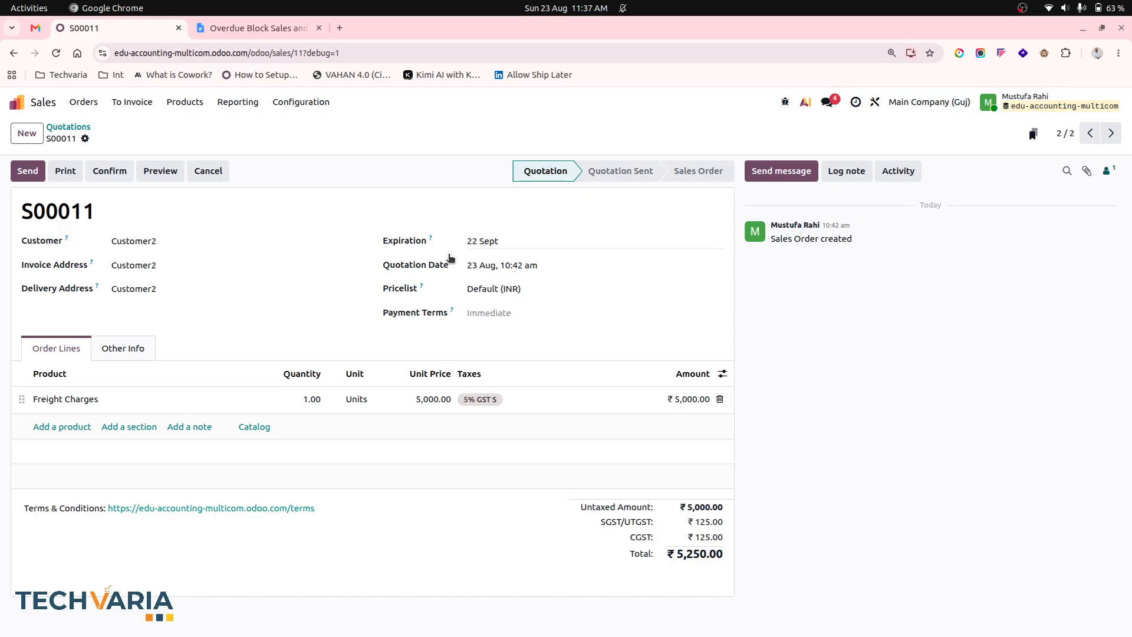
click(877, 103)
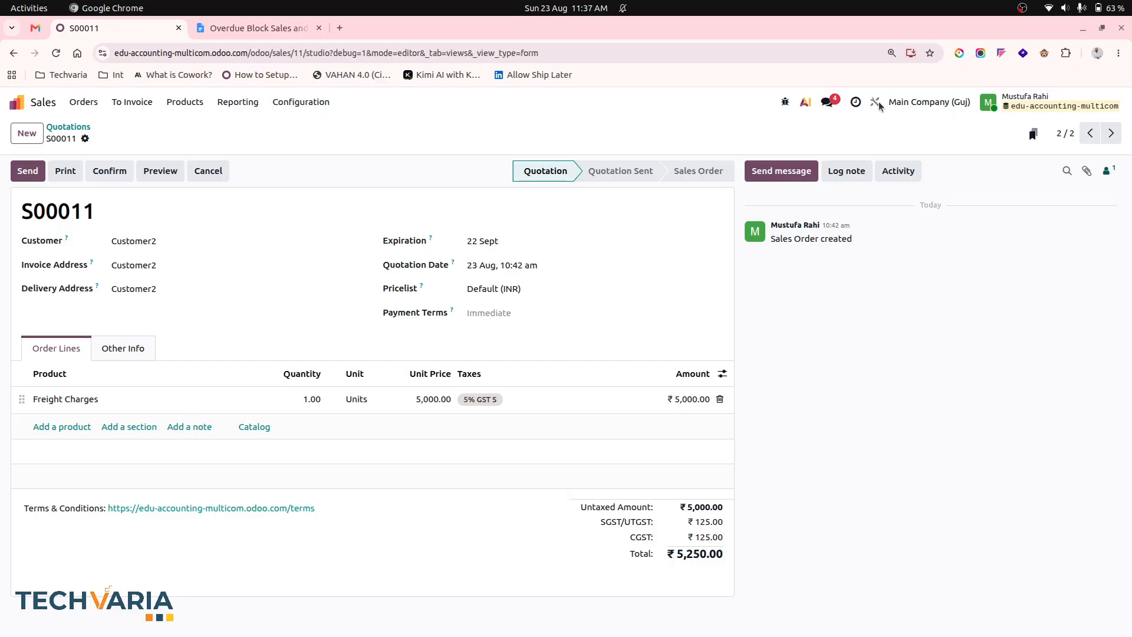
click(655, 129)
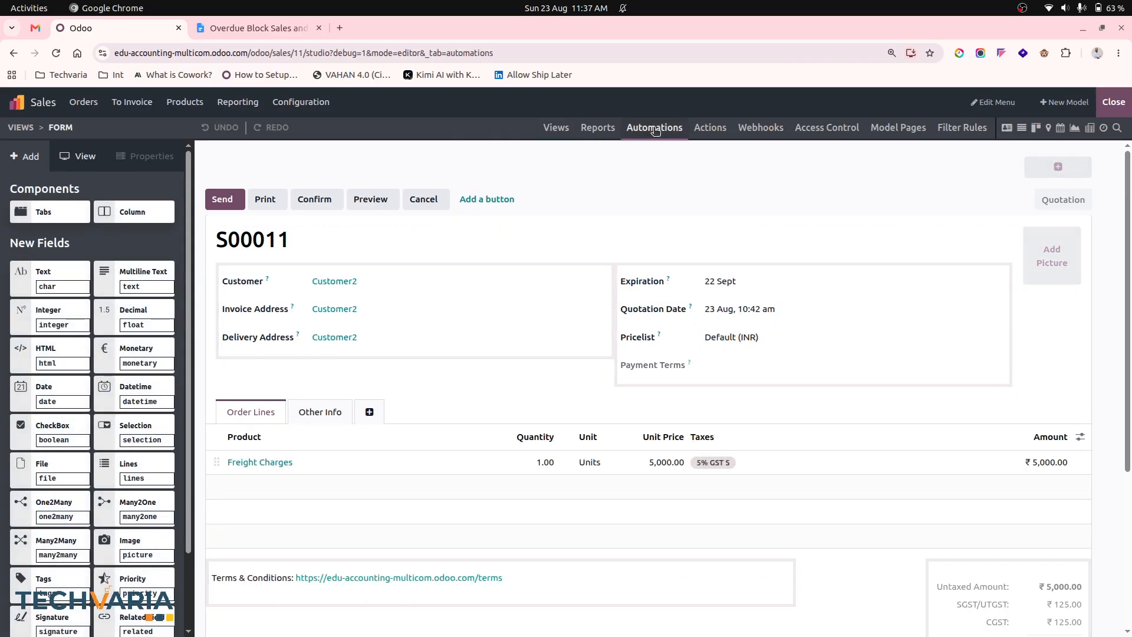
click(29, 156)
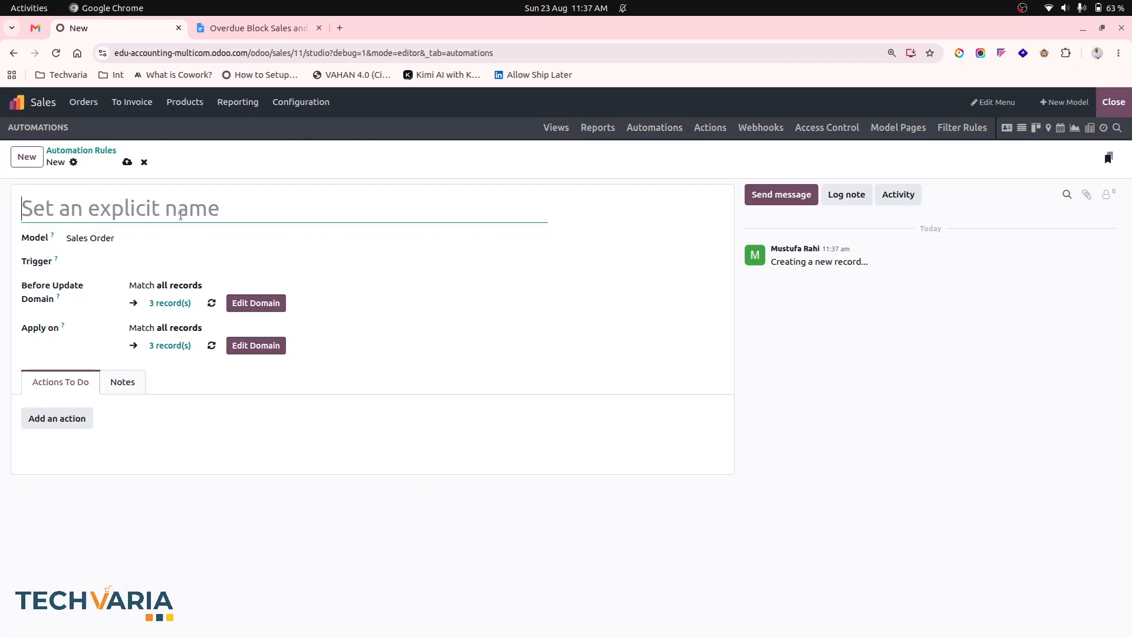
- Name the automation rule "Block Sales Order for Overdue Customer", copying the title from the Overdue Block Sales and Invoices document
click(254, 27)
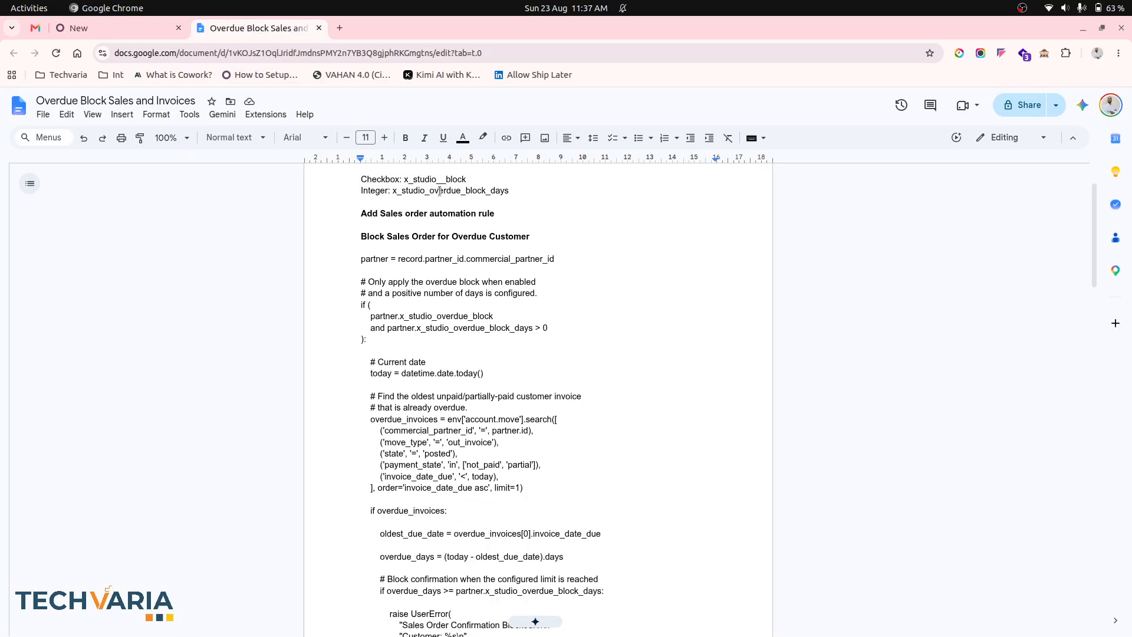
triple_click(413, 237)
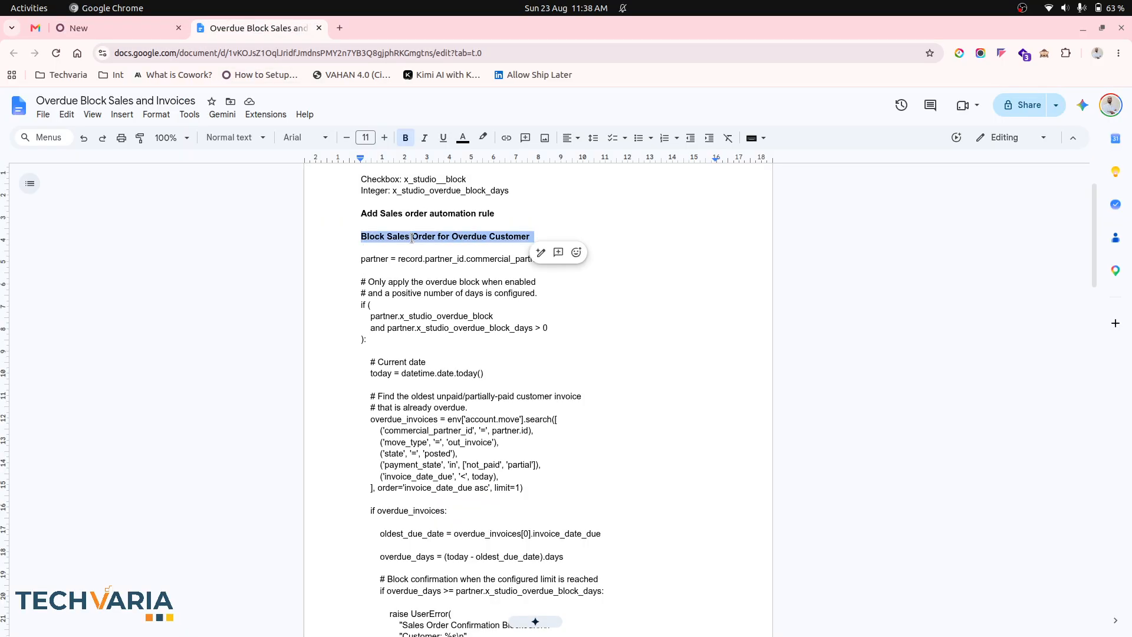
key(ctrl+c)
click(106, 28)
key(ctrl+v)
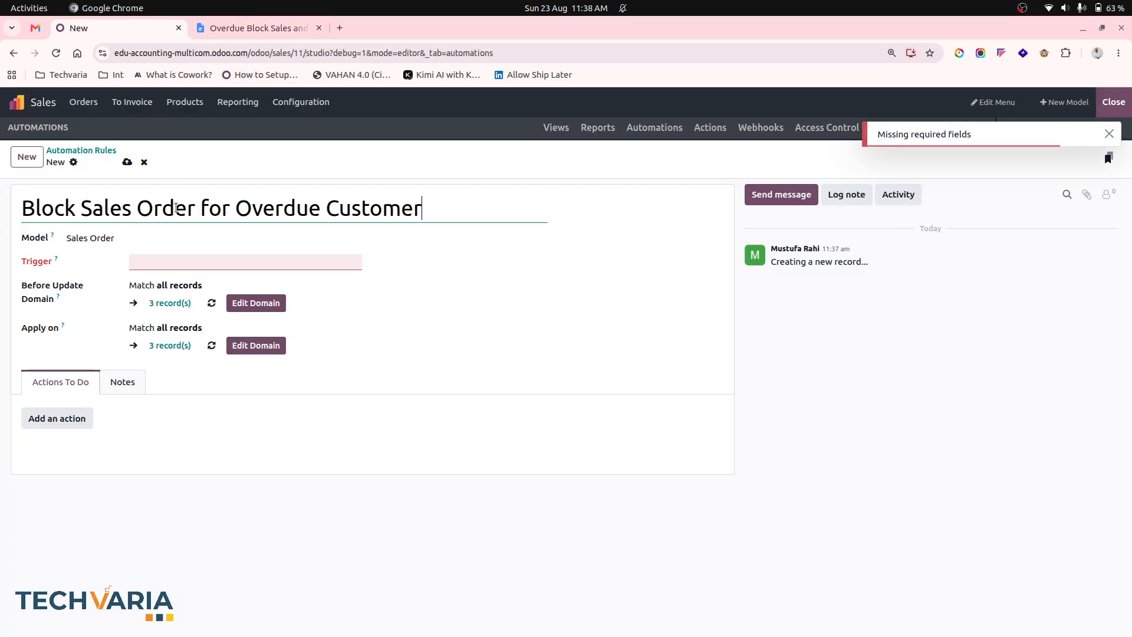
- Set the automation rule's trigger to On create and edit
click(174, 262)
scroll(195, 390, down, 5)
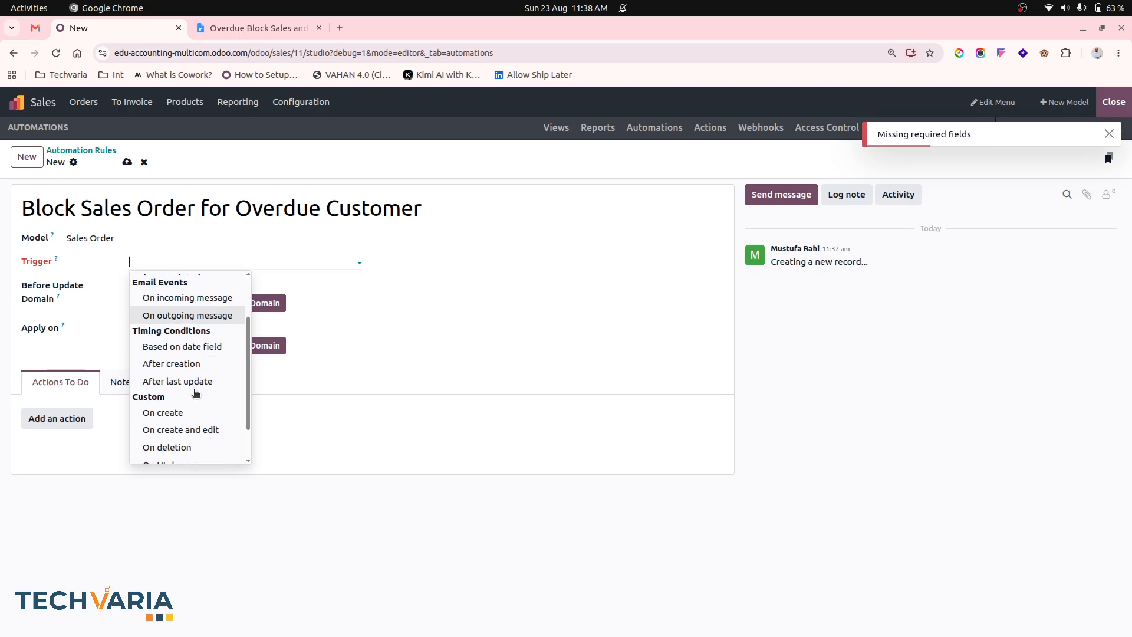
click(209, 386)
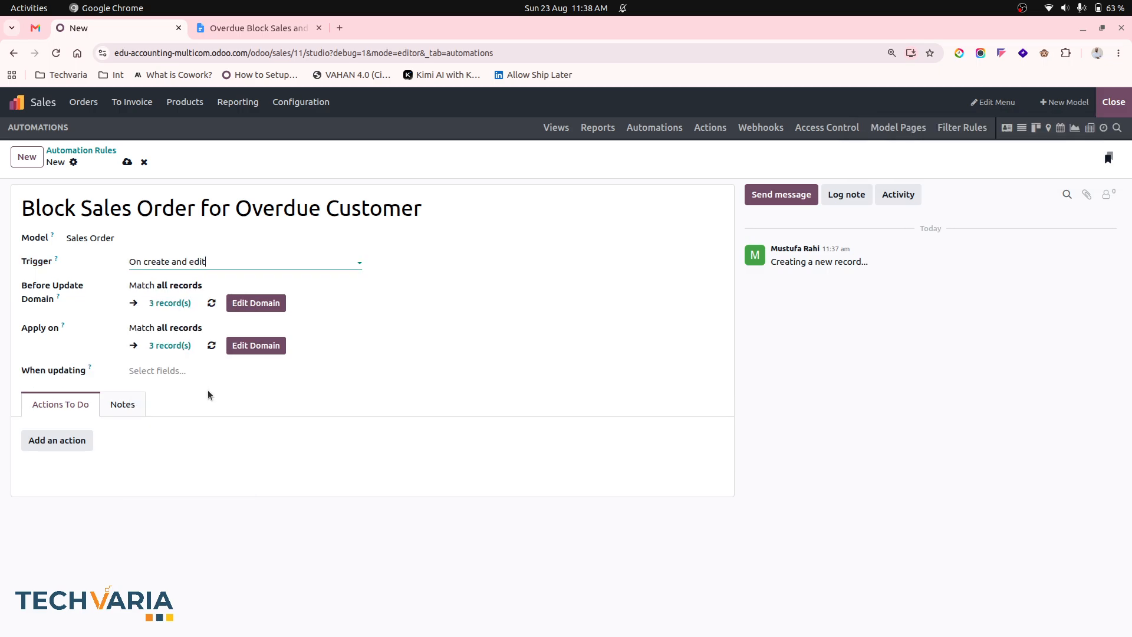
- Make the rule run when the Status (Sales Order) field is updated
click(57, 440)
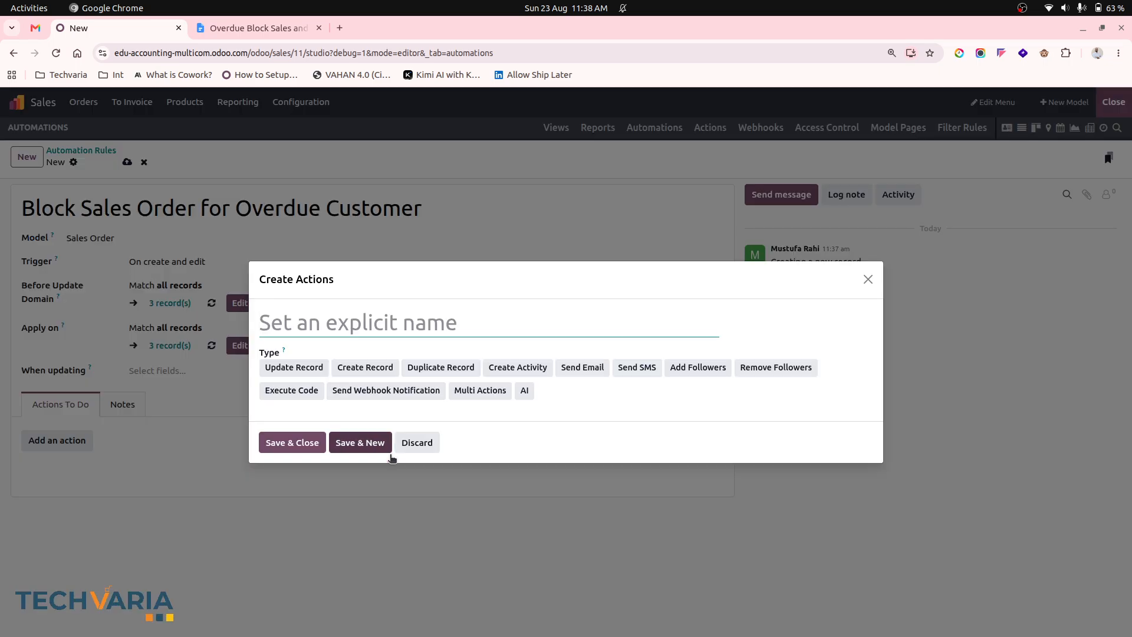
click(419, 443)
click(190, 371)
text(stat)
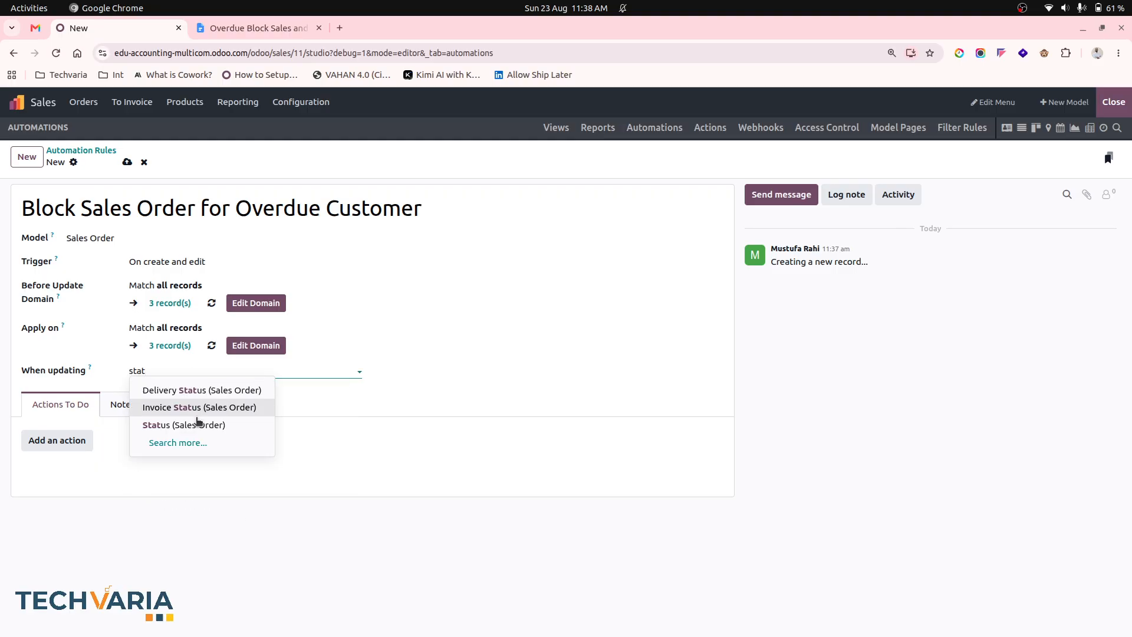
click(195, 425)
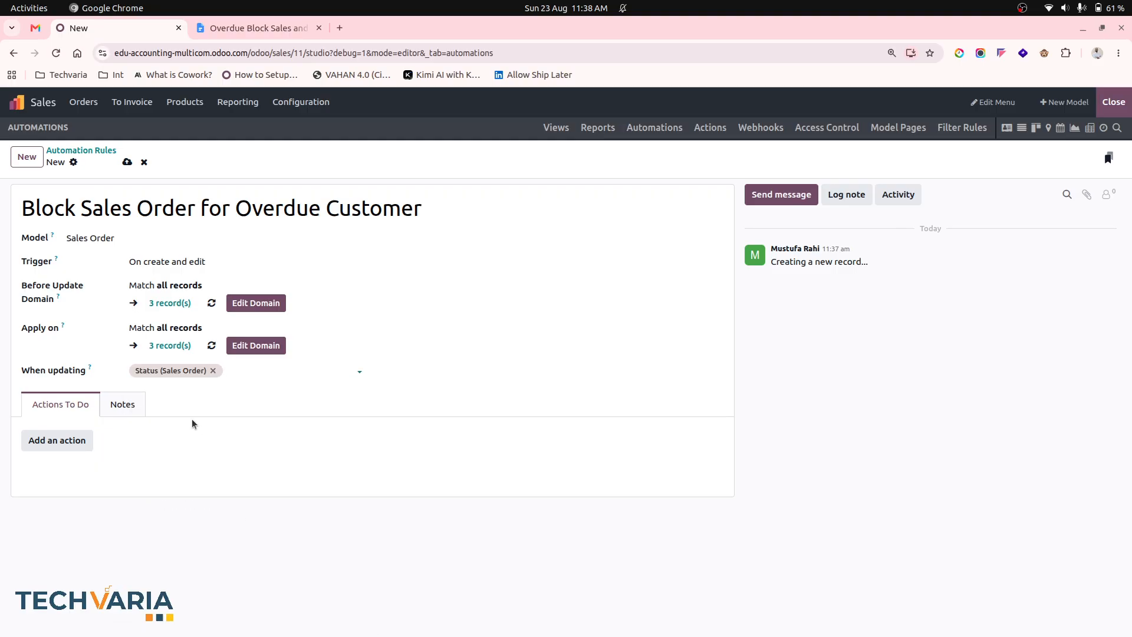
- Add an action named "SO Block" of type Execute Code to the automation rule
click(65, 441)
click(351, 331)
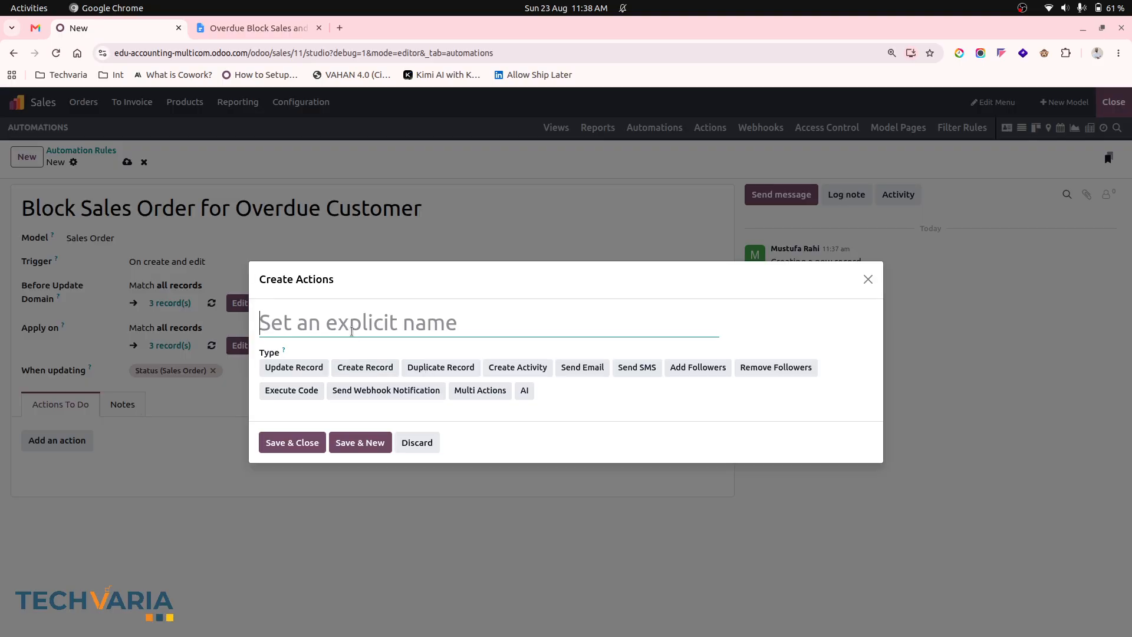
text(SO Block)
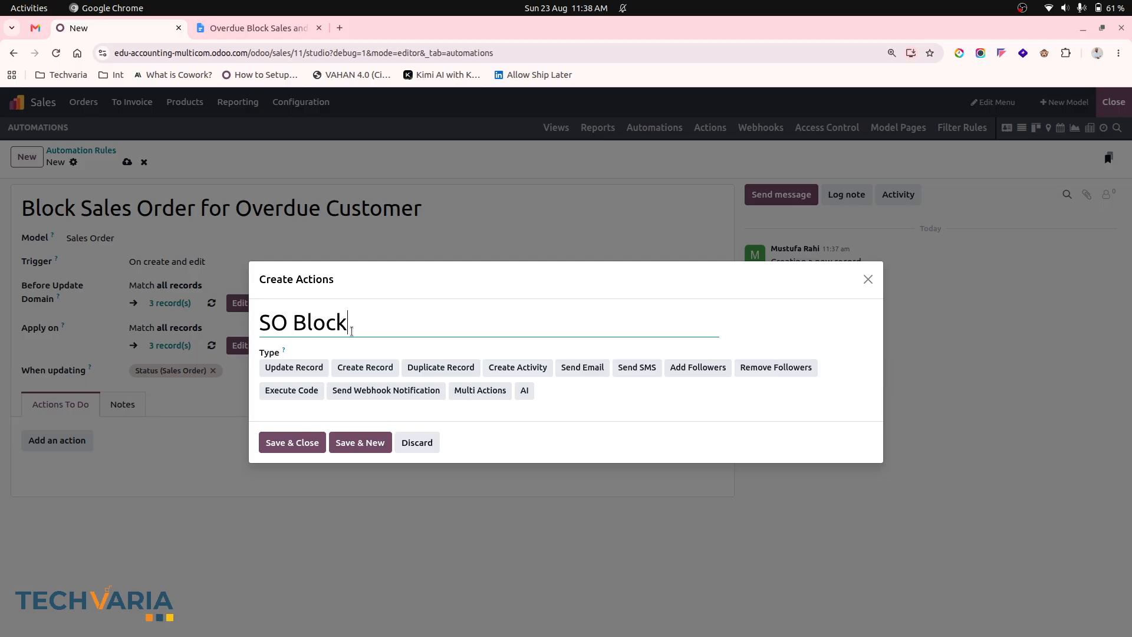
click(295, 392)
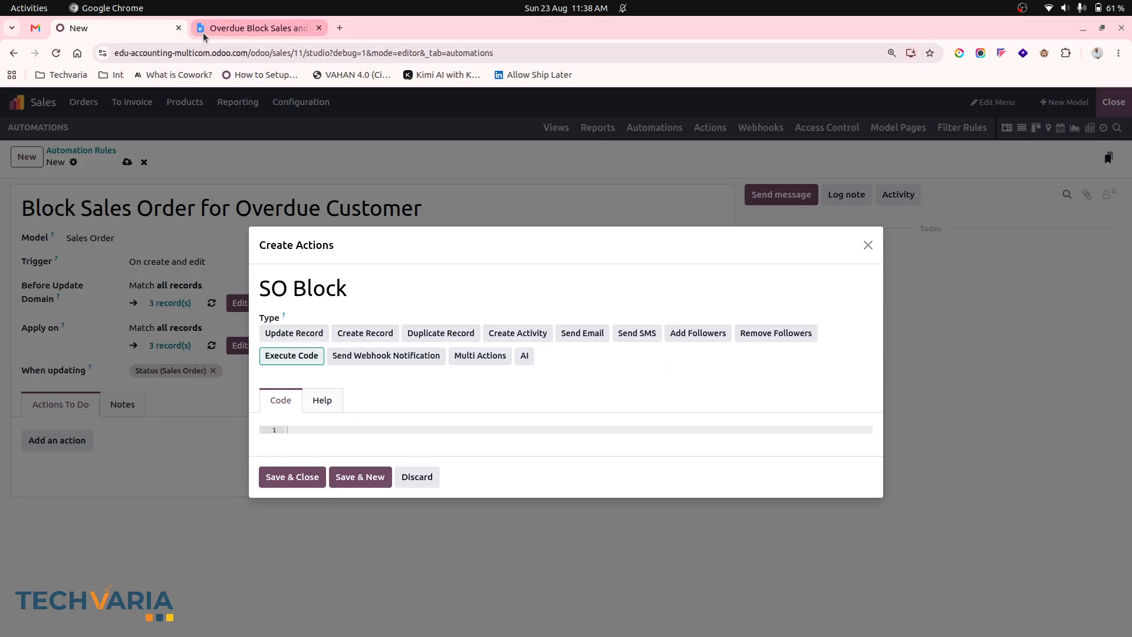
- Copy the complete Block Sales Order for Overdue Customer code from the document into the SO Block action's code
click(203, 33)
click(359, 259)
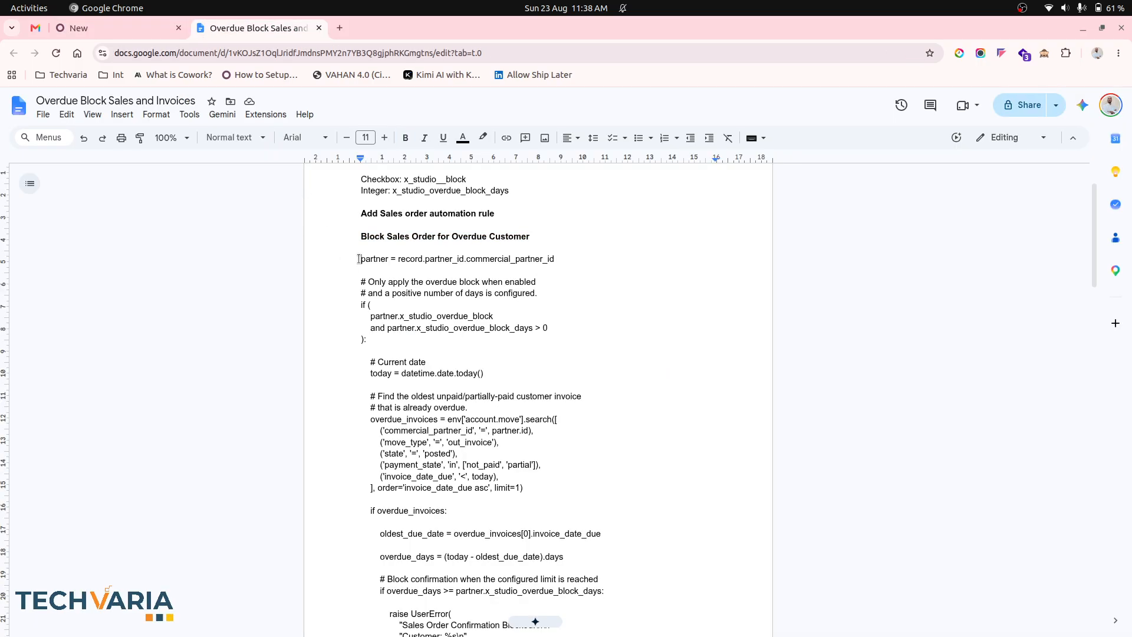
drag(359, 259, 565, 554)
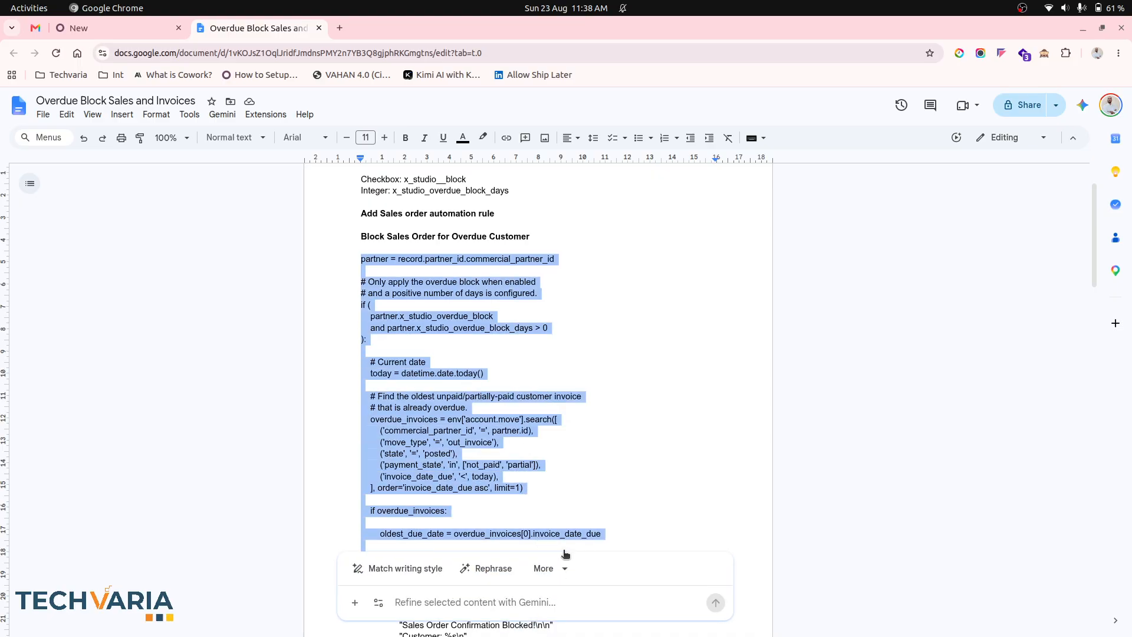
scroll(565, 554, down, 5)
key(shift+Down)
key(shift+Down)
key(shift+Down)
key(shift+Down)
key(shift+Down)
key(shift+Down)
key(shift+Down)
key(shift+Down)
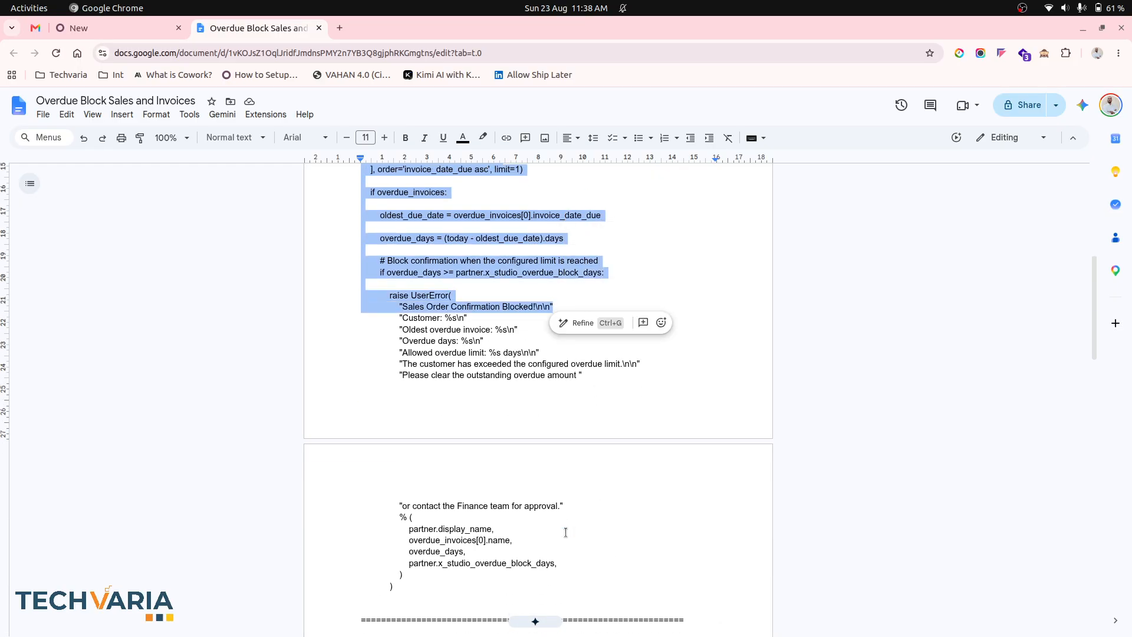
key(shift+Down)
key(shift+Down)
key(shift+Down)
key(shift+Down)
key(shift+Down)
key(shift+Down)
key(shift+Down)
key(shift+Down)
key(shift+Down)
key(shift+Down)
key(shift+Down)
key(shift+Down)
key(shift+Down)
key(shift+Down)
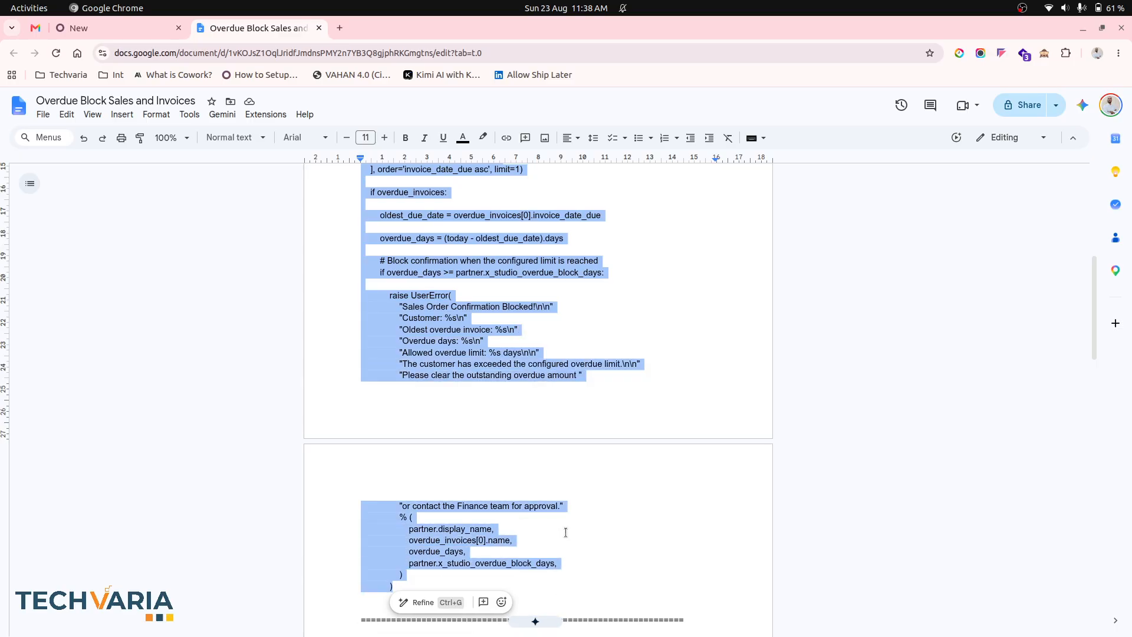
click(126, 27)
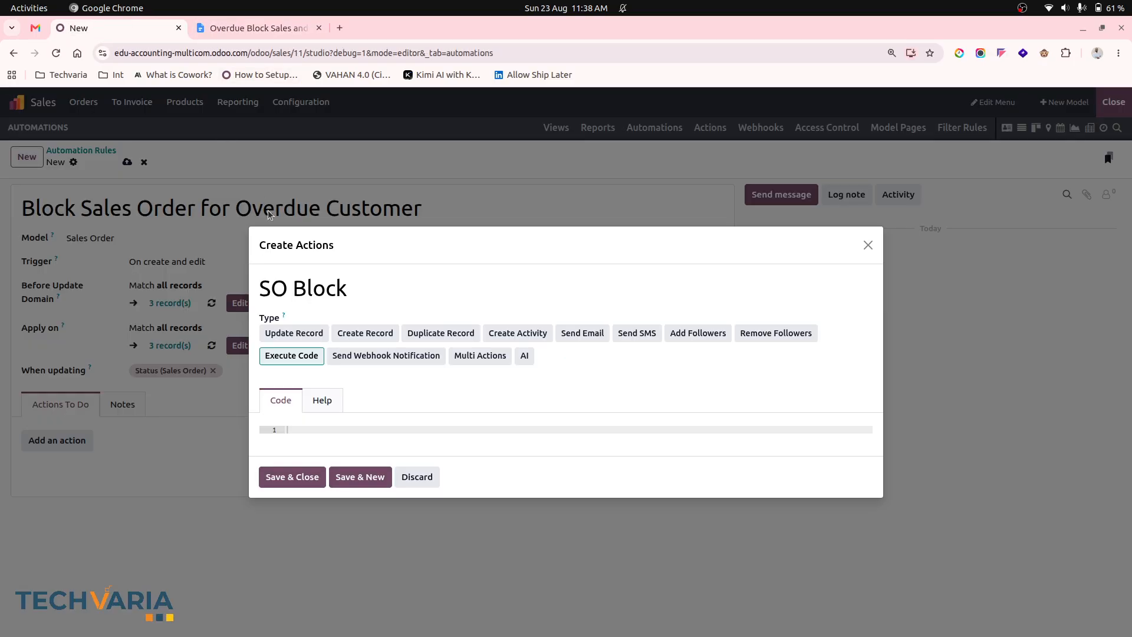
key(ctrl+v)
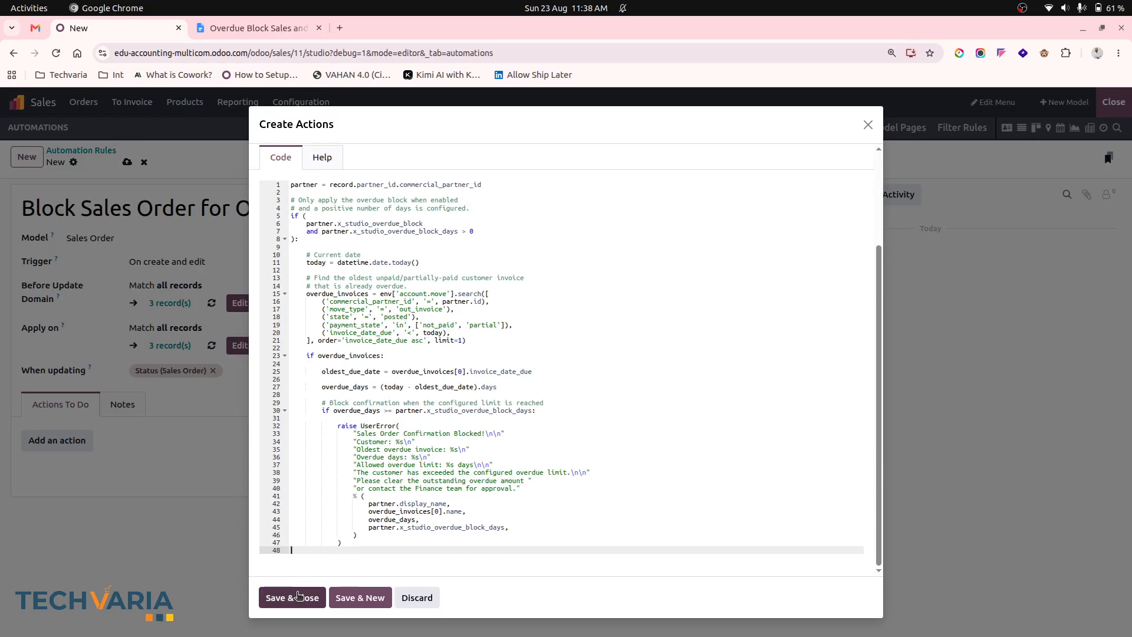
- Save the SO Block action and the automation rule, and exit Studio
click(295, 597)
click(126, 162)
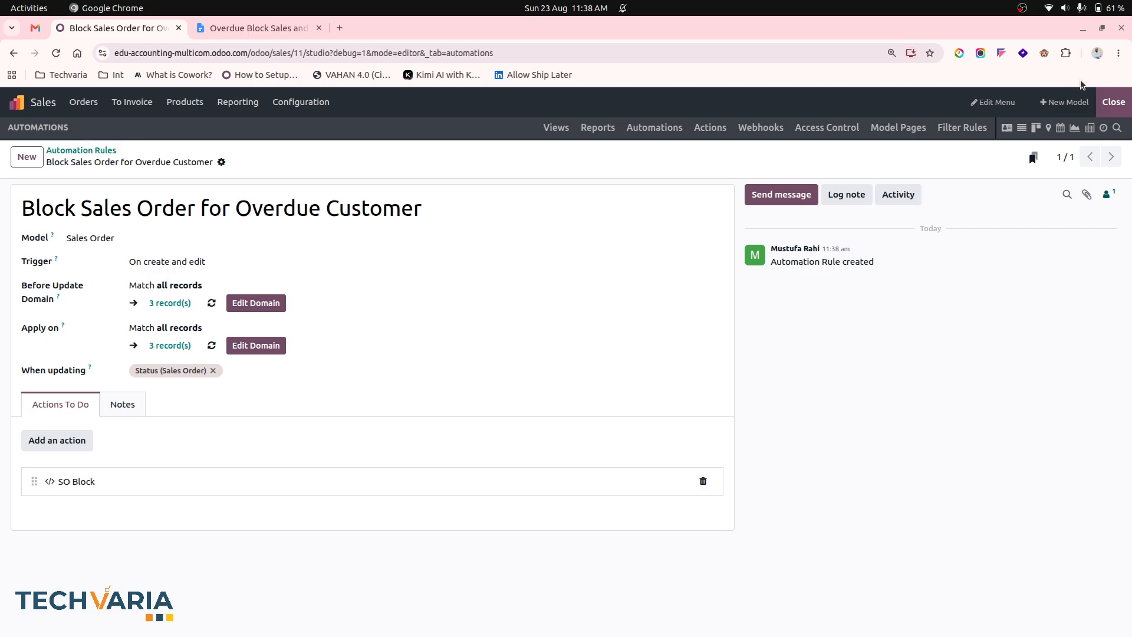
click(1114, 102)
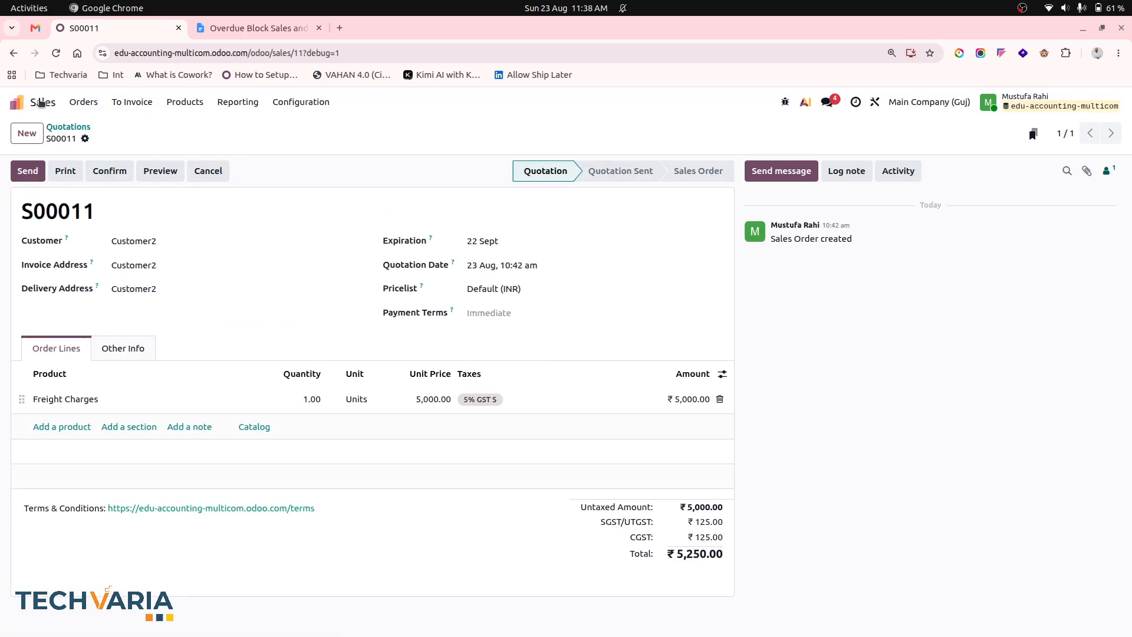
- Return to the apps overview, search for "cust" and open the matching CRM entry
click(16, 102)
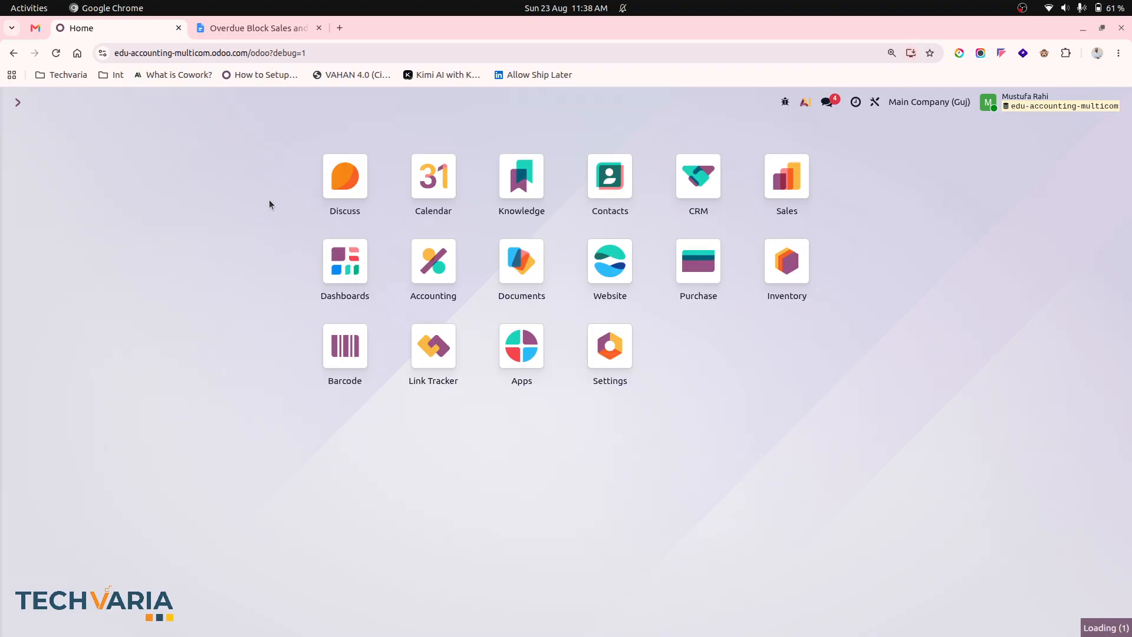
text(cust)
click(269, 215)
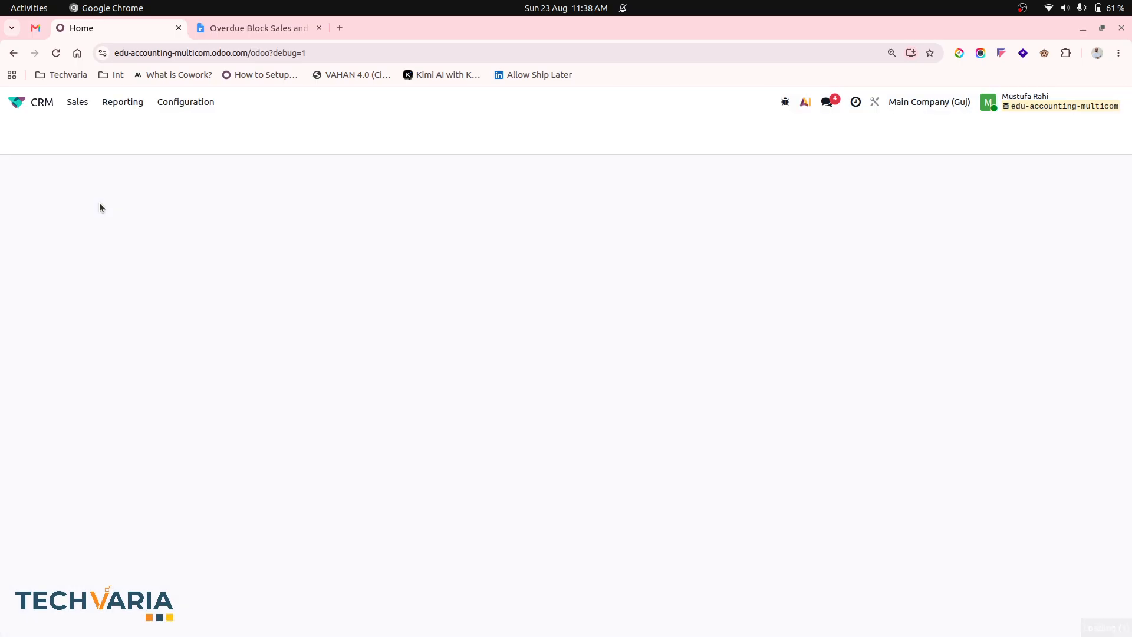
- Review the Overdue Block settings on the Customer1, Branch 1 - Bangaluru and Customer2 contact records
click(112, 219)
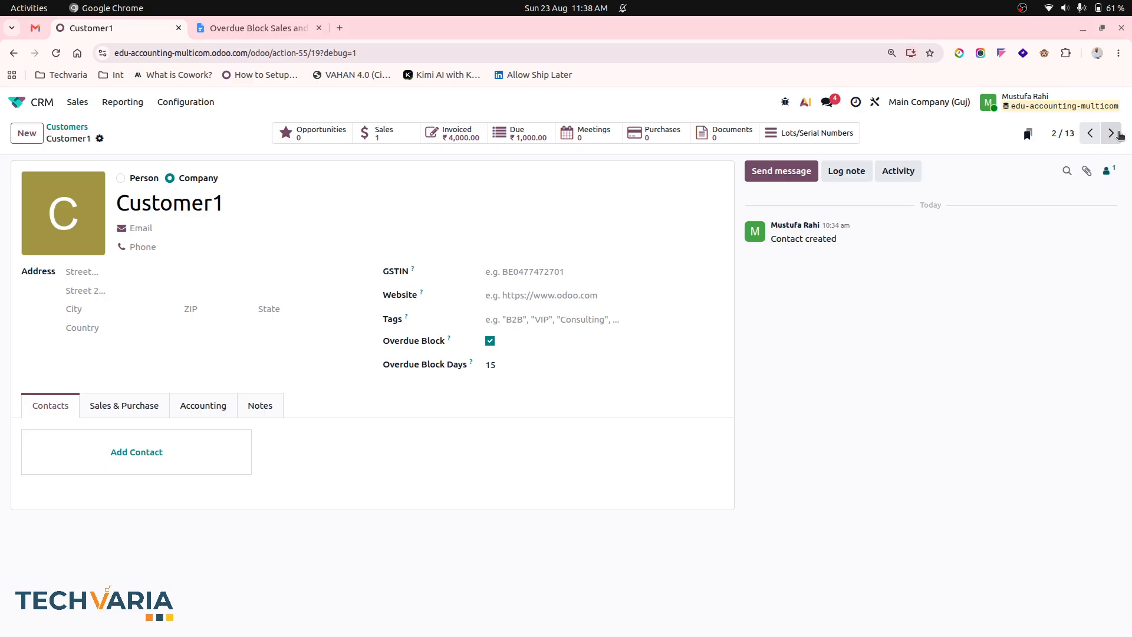
click(1111, 132)
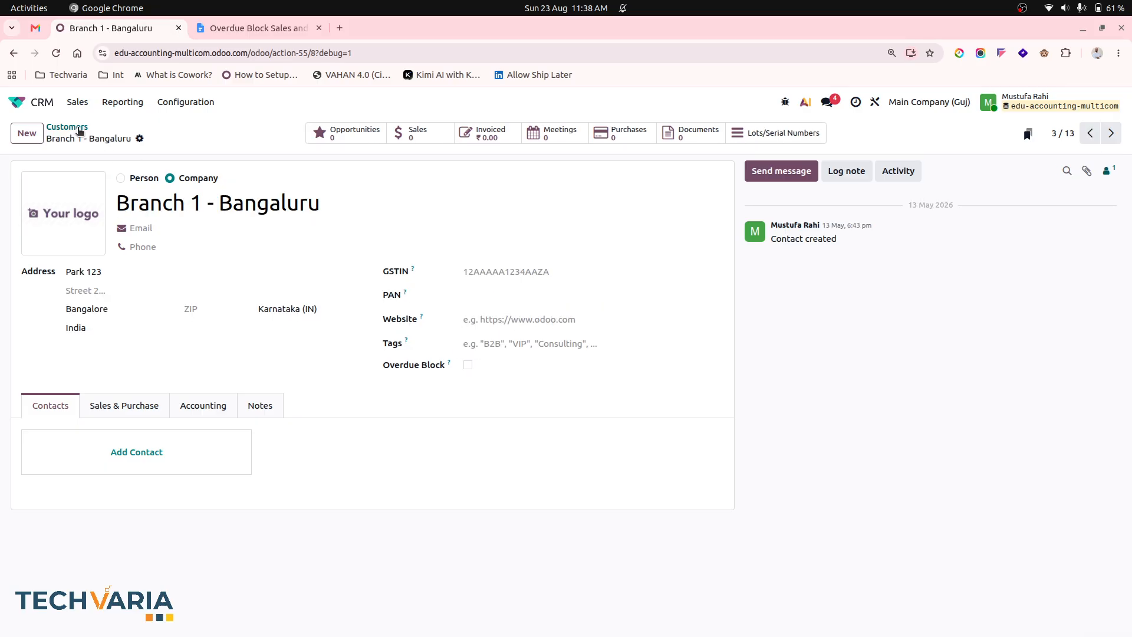
click(67, 127)
click(107, 202)
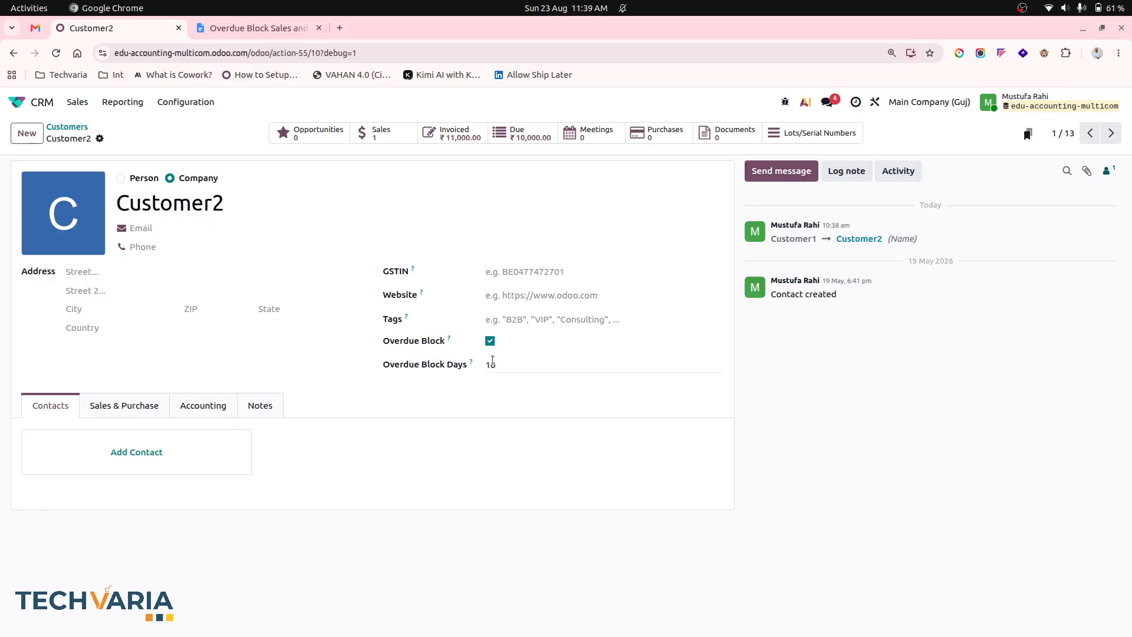
- Create a contact named Customer3 with Overdue Block enabled and Overdue Block Days set to 30, and save it
click(37, 141)
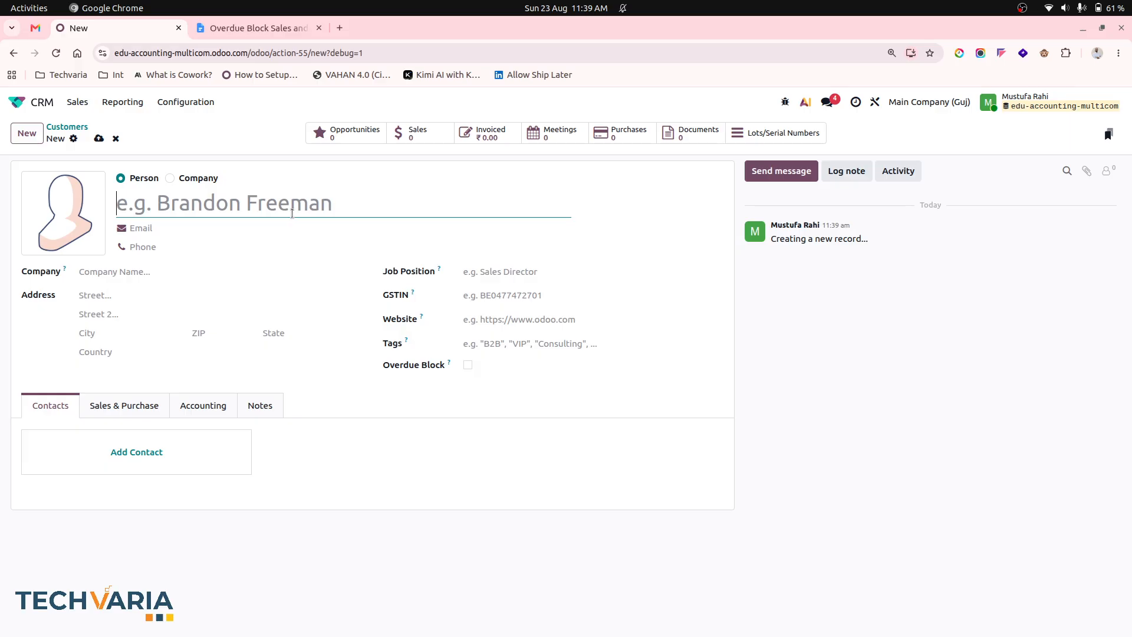
text(Customer3)
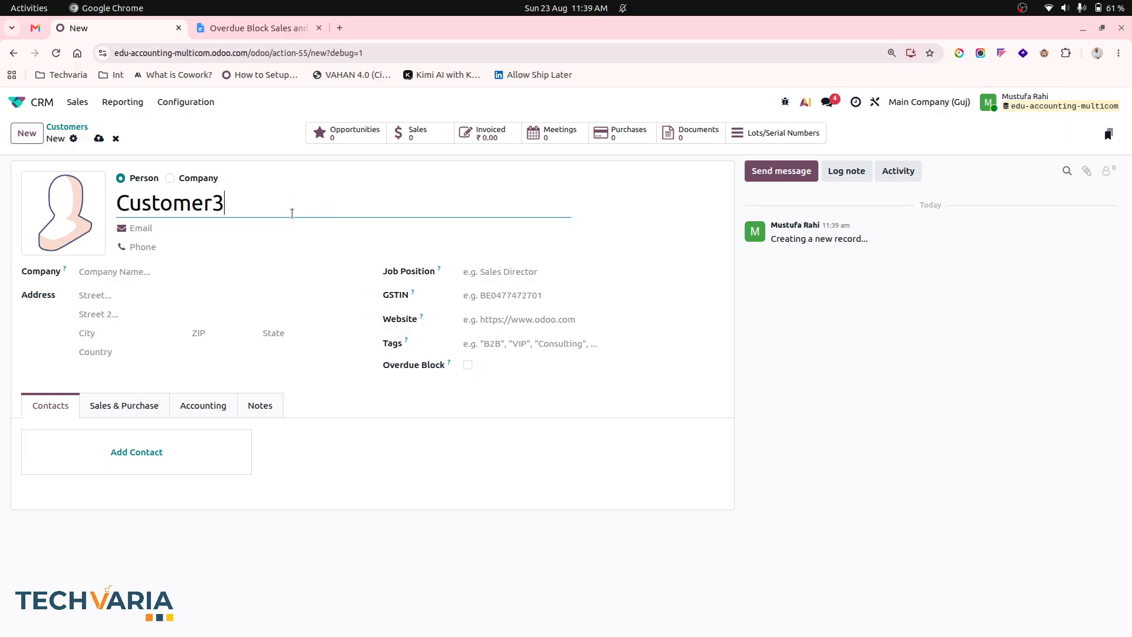
click(468, 366)
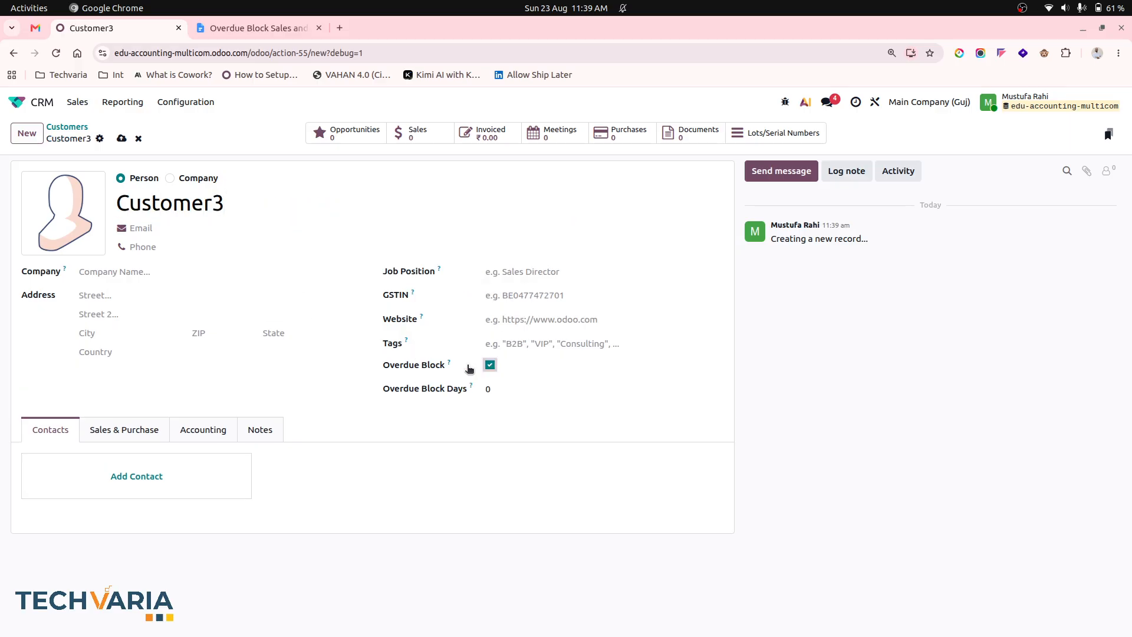
click(497, 387)
text(30)
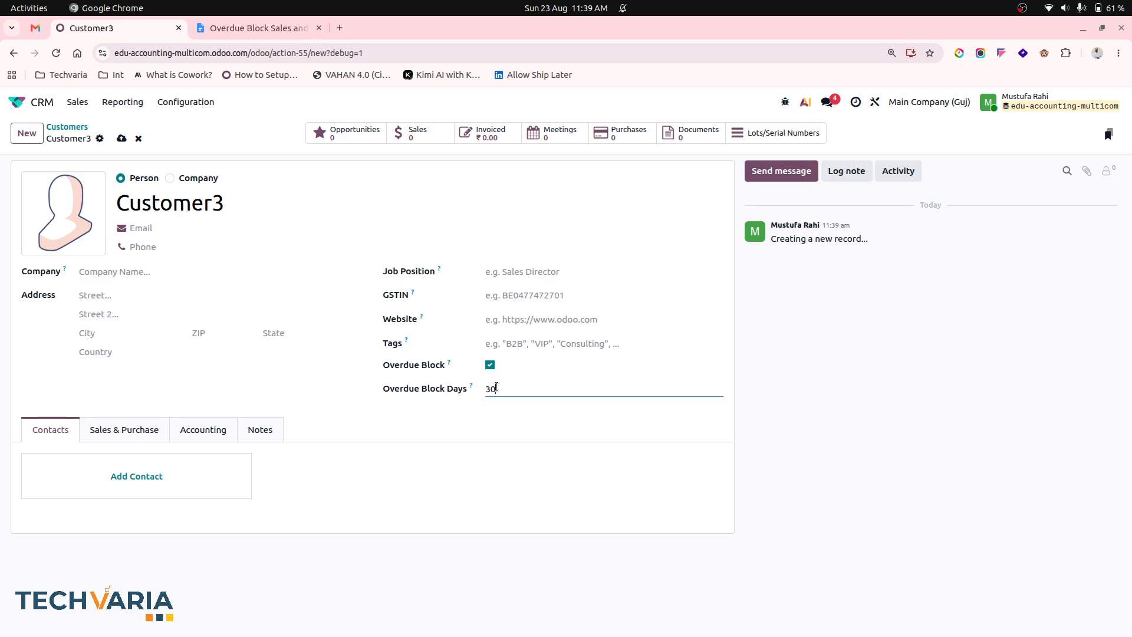
click(122, 138)
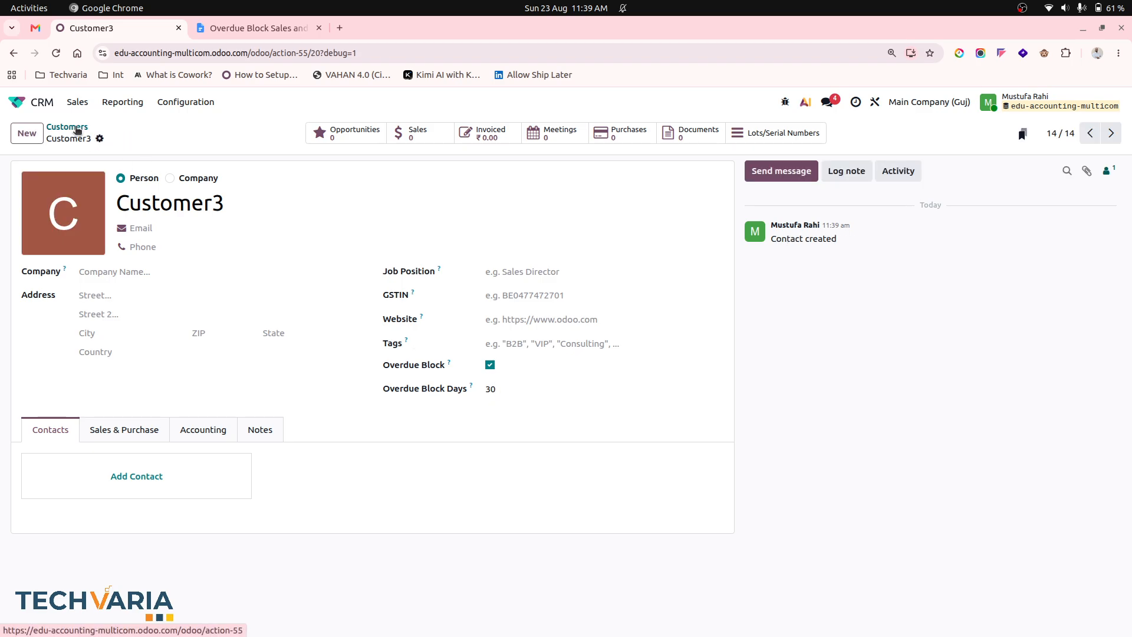
- Disable Overdue Block on the Customer3 contact and save the record
click(514, 346)
click(188, 136)
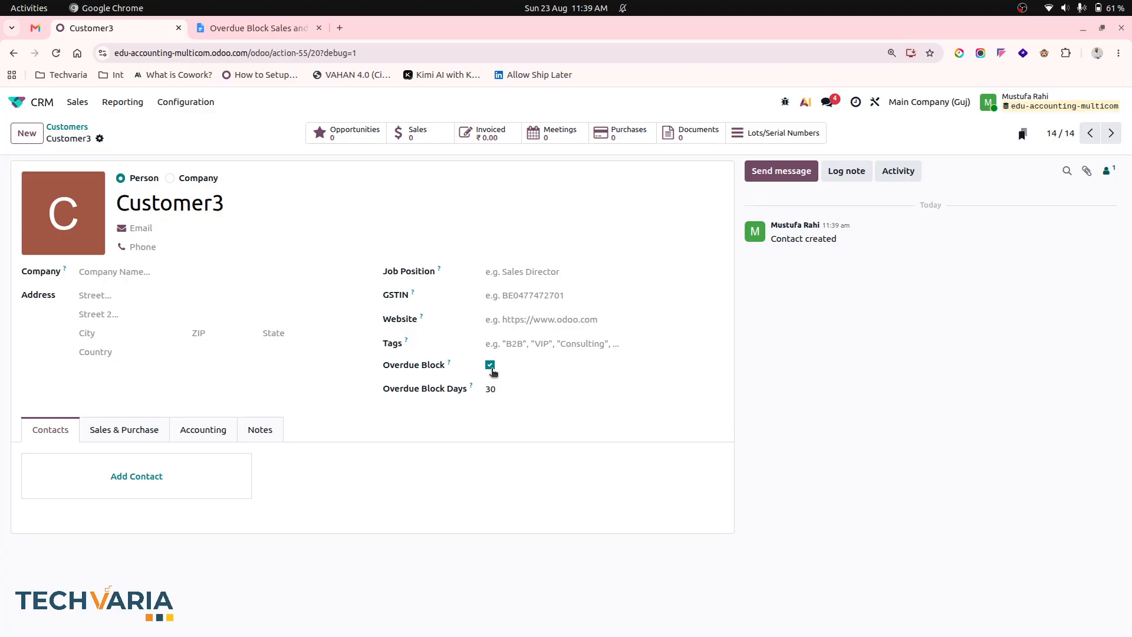
click(490, 364)
click(123, 139)
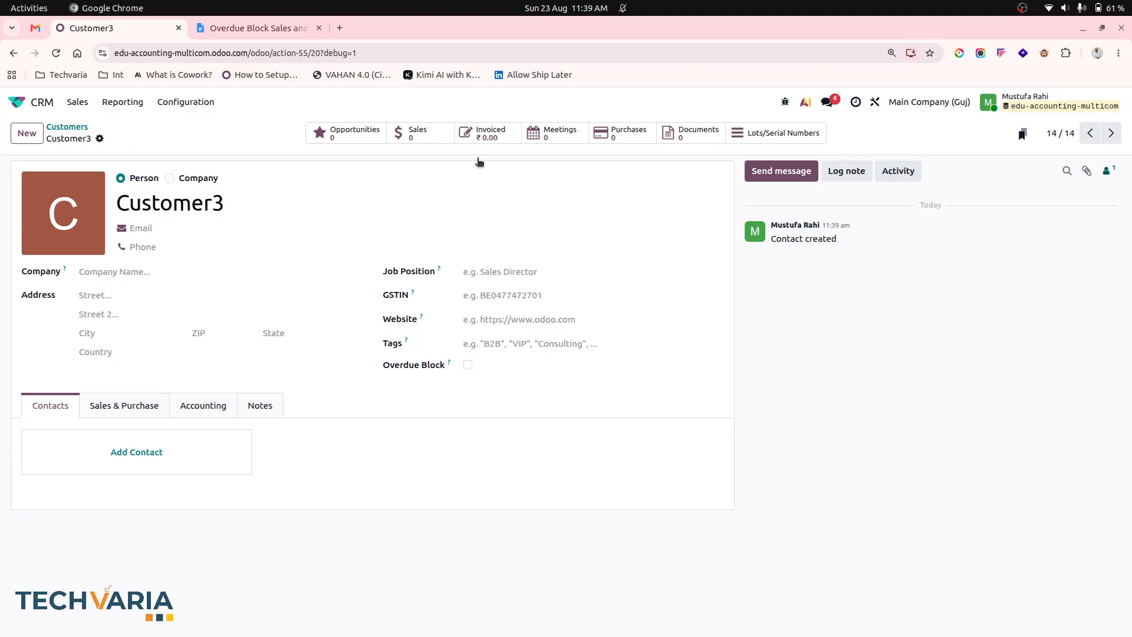
- Check the invoices linked to Customer3 and return to the apps overview
click(498, 137)
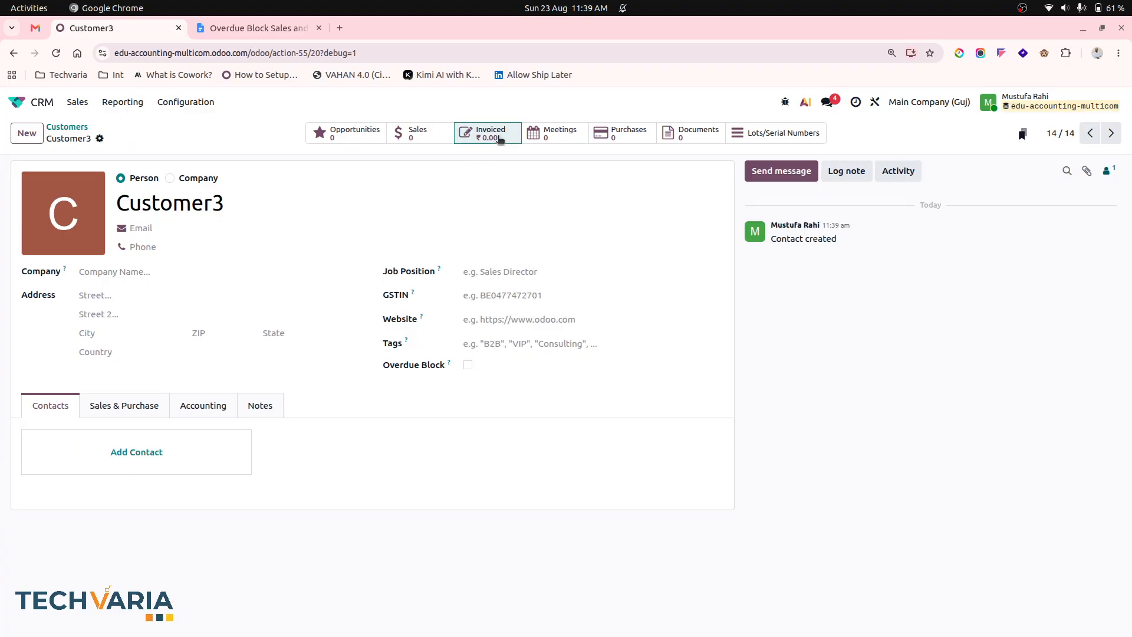
click(37, 137)
click(194, 142)
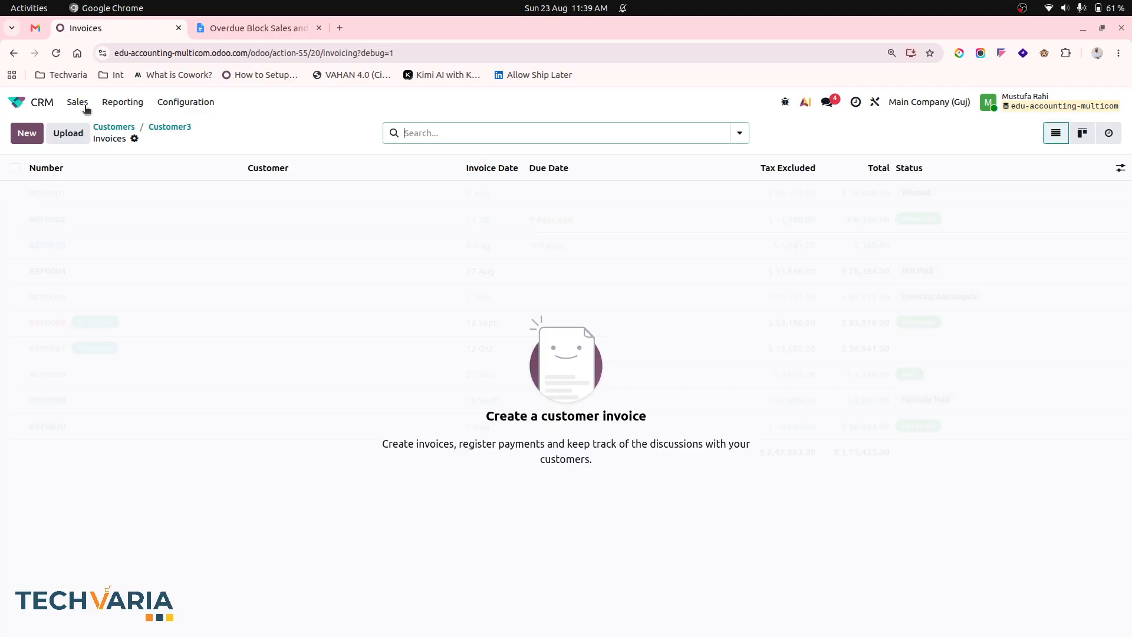
click(17, 102)
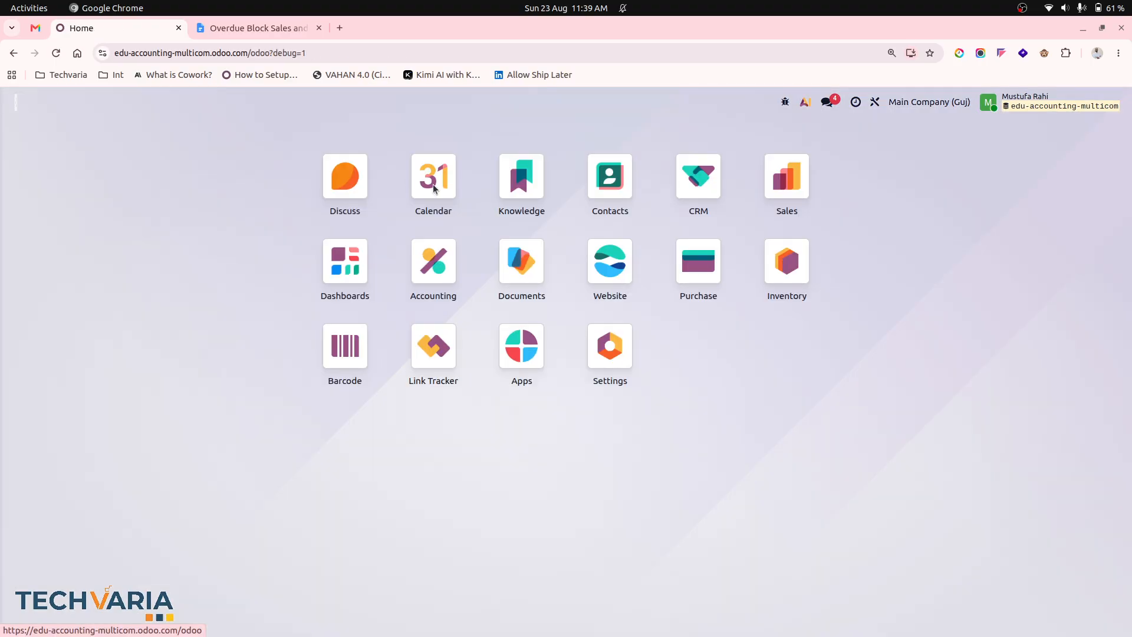
- Start a new quotation in the Sales app with Customer3 as the customer
click(787, 177)
click(26, 133)
click(158, 236)
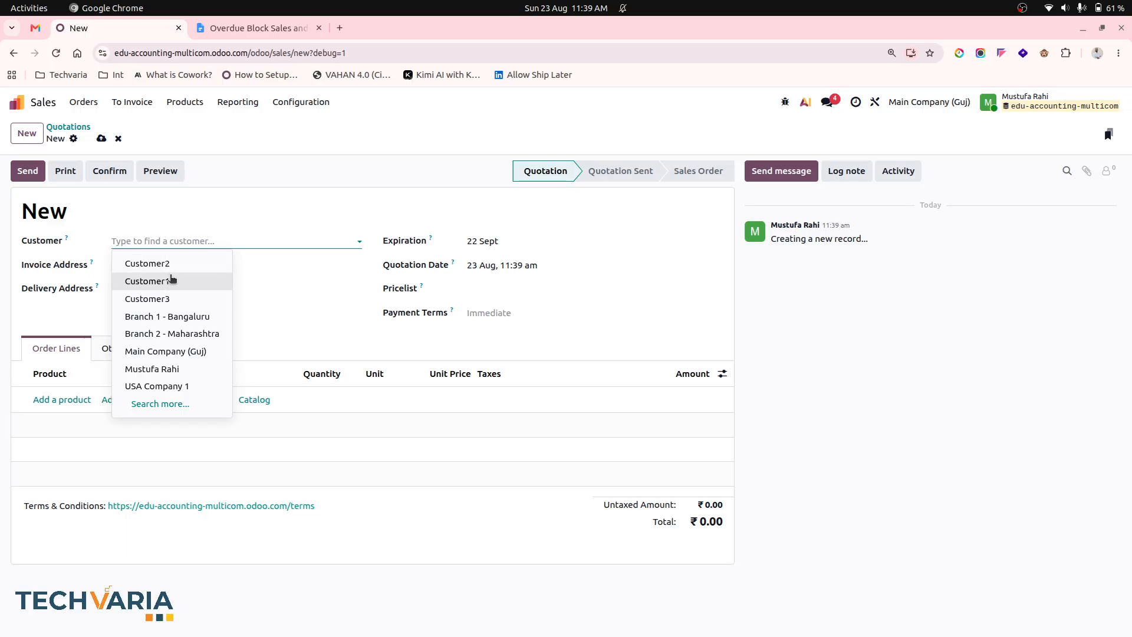
click(177, 299)
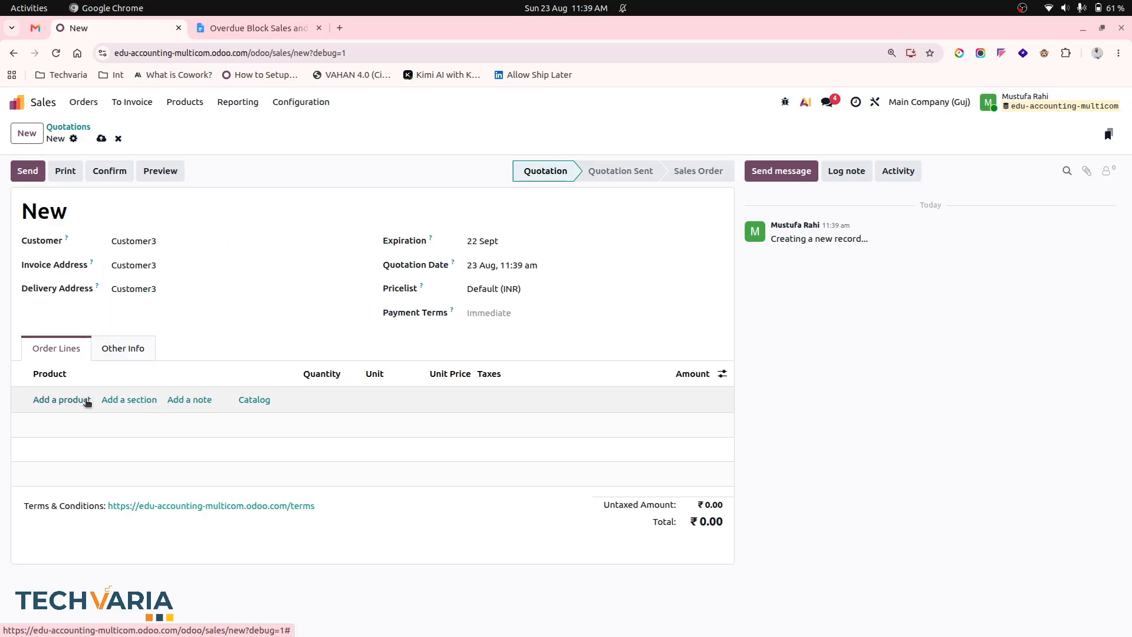
- Add the product Digital Camera D500 at a unit price of 4,000 to the quotation and confirm it
click(77, 399)
click(88, 438)
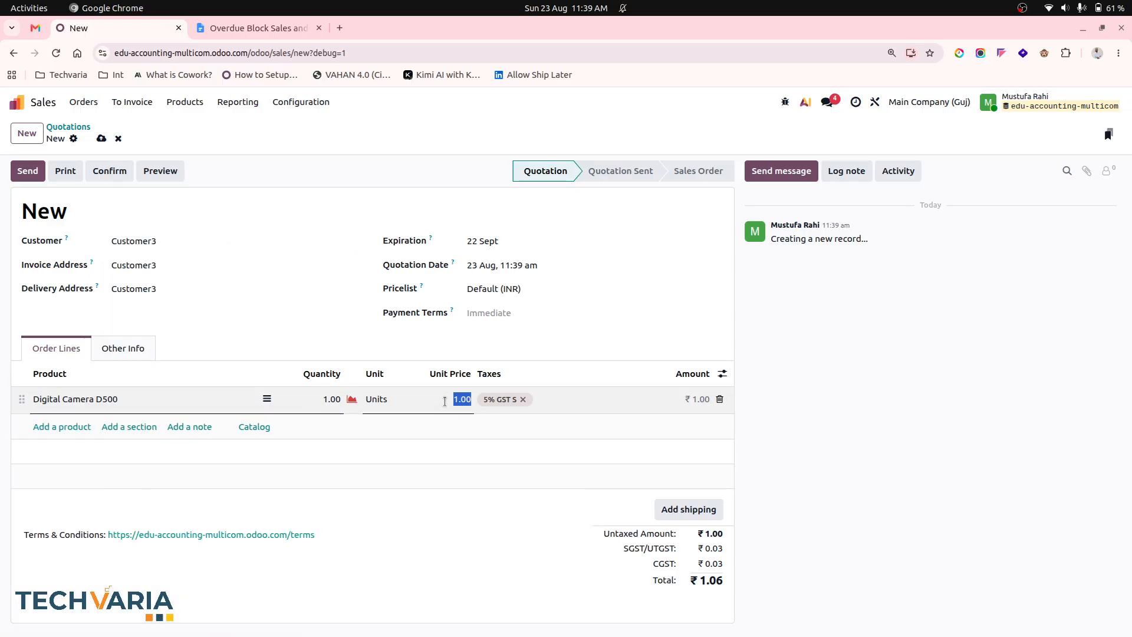
key(Tab)
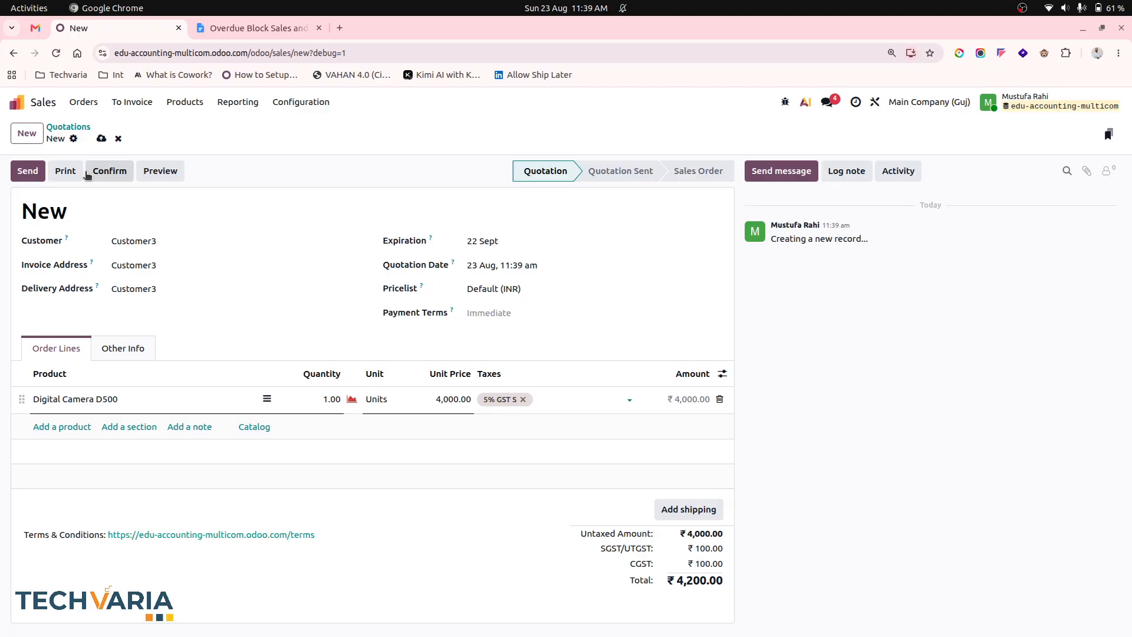
click(110, 173)
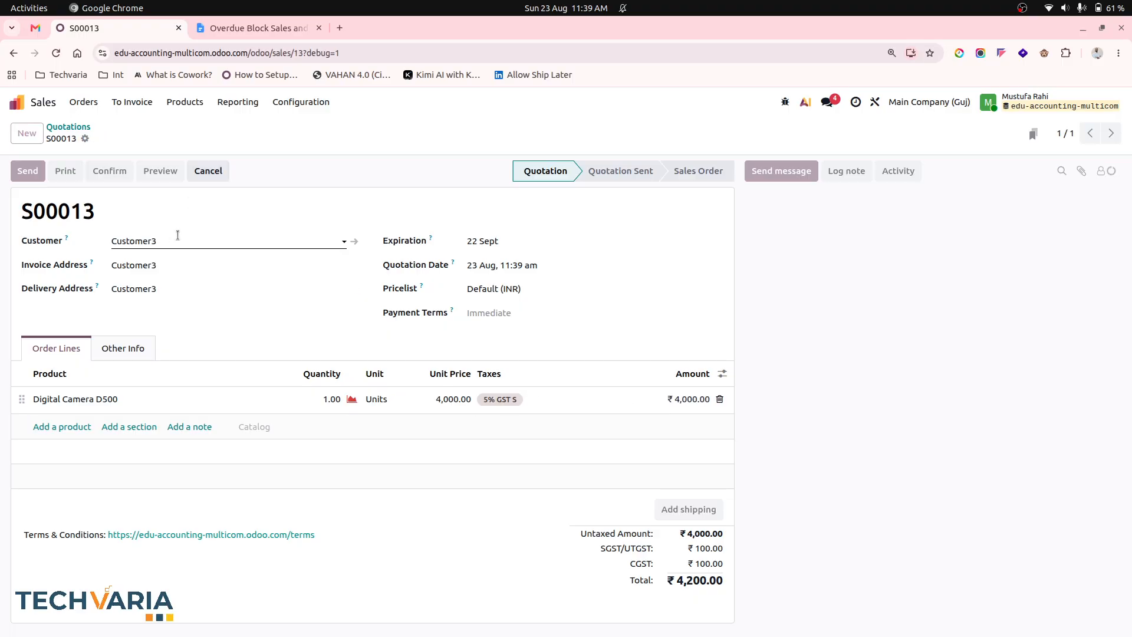
click(85, 138)
click(80, 131)
- Switch to the Accounting app and start a new customer invoice for Customer3
click(18, 103)
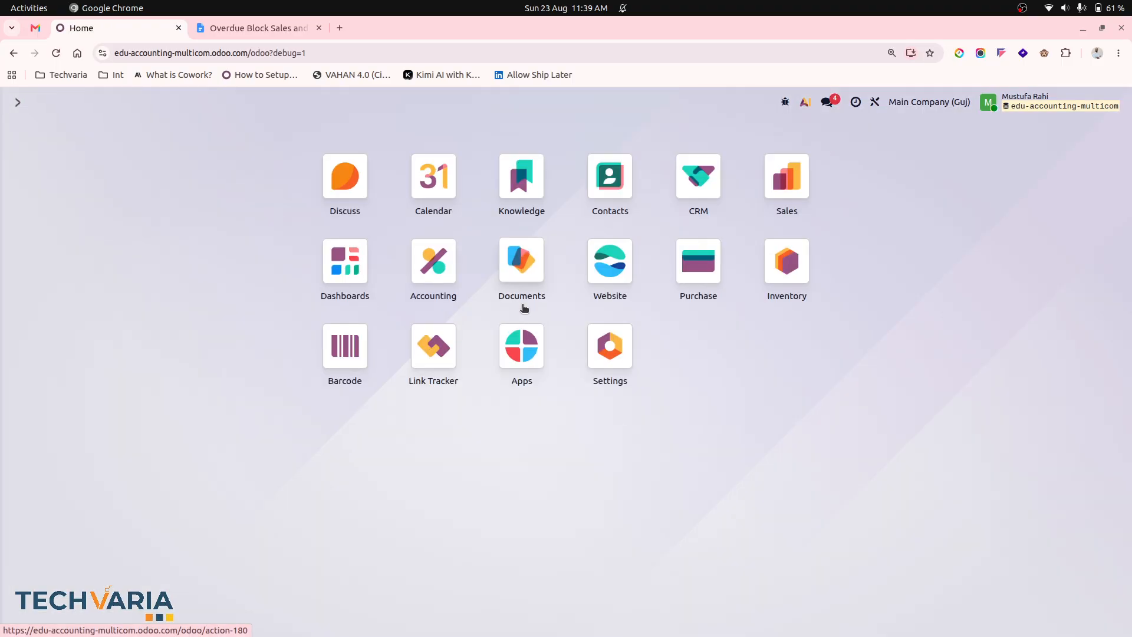
click(432, 275)
click(178, 102)
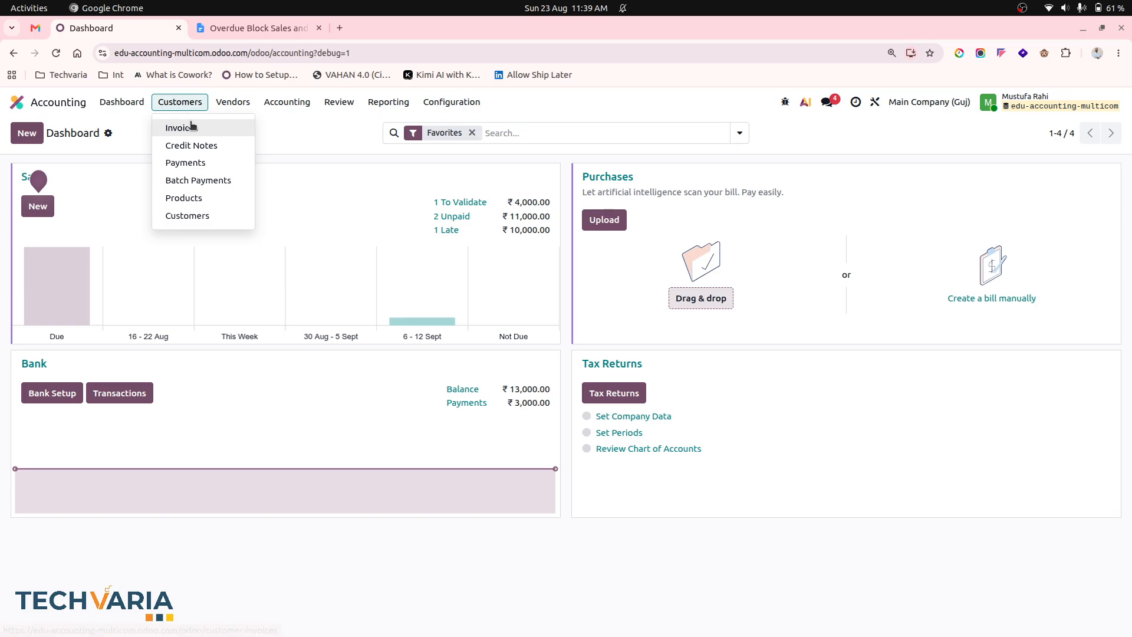
click(185, 123)
click(24, 125)
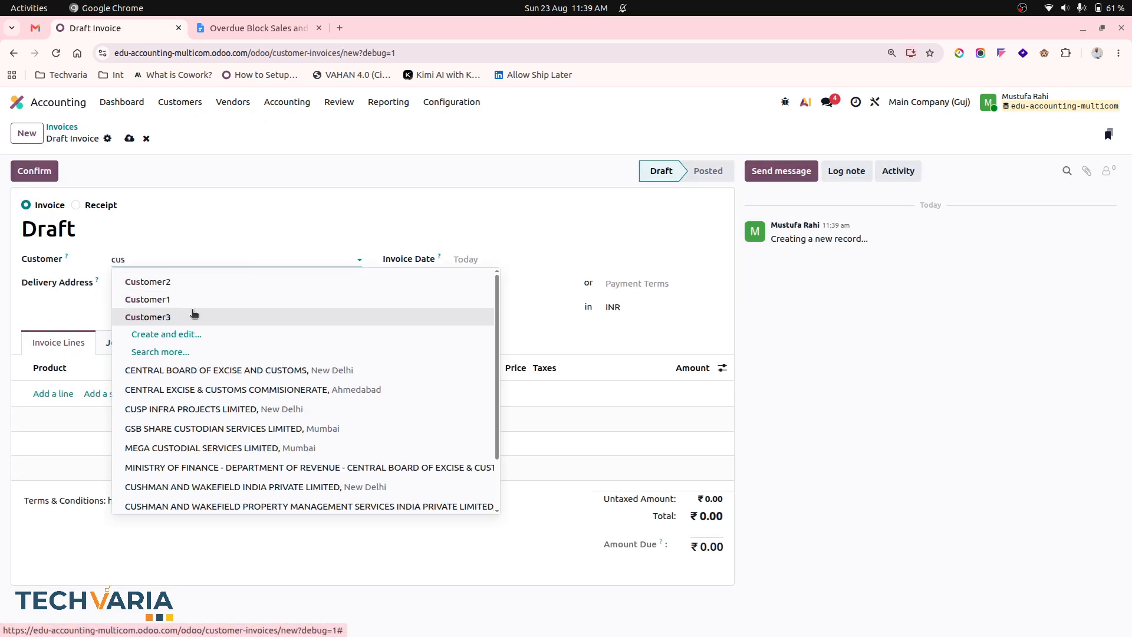
click(190, 313)
- Set the invoice date to 1 July and the due date to 10 July
click(514, 262)
click(509, 292)
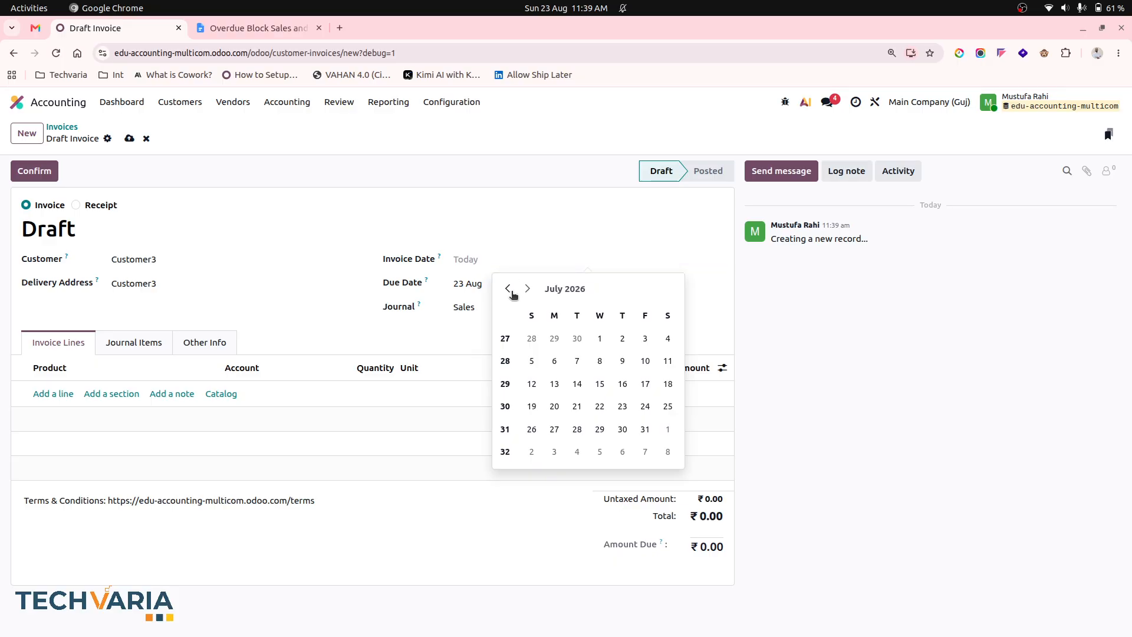
click(600, 338)
click(472, 284)
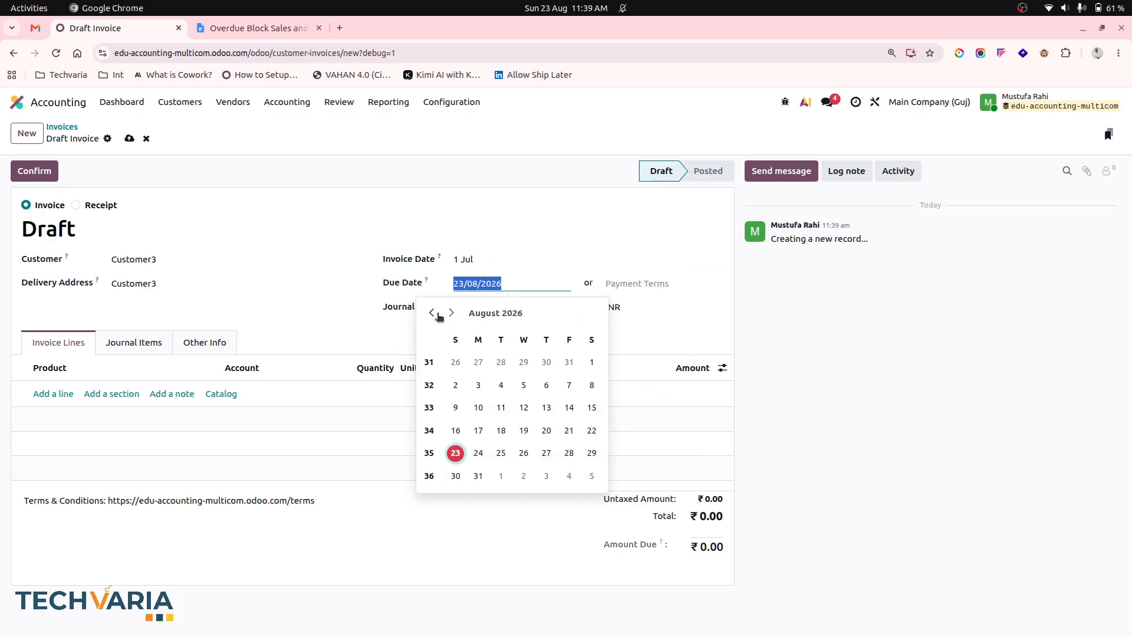
click(432, 313)
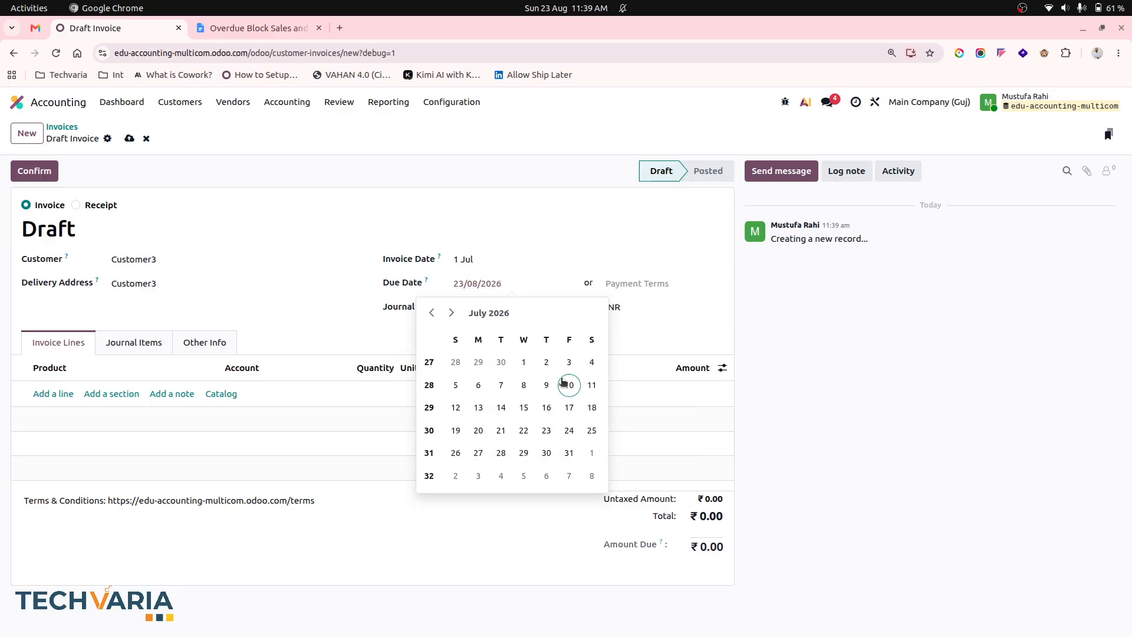
click(567, 385)
- Add an invoice line without a product priced at 4,000, then save and confirm the invoice
click(53, 394)
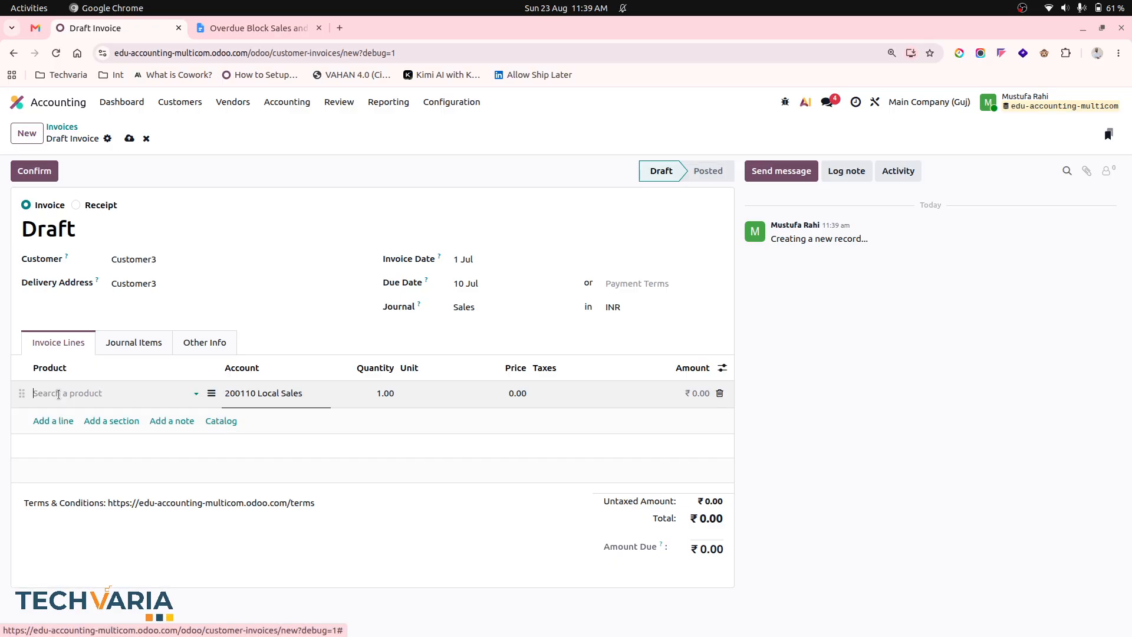
click(492, 393)
text(4,000)
key(Tab)
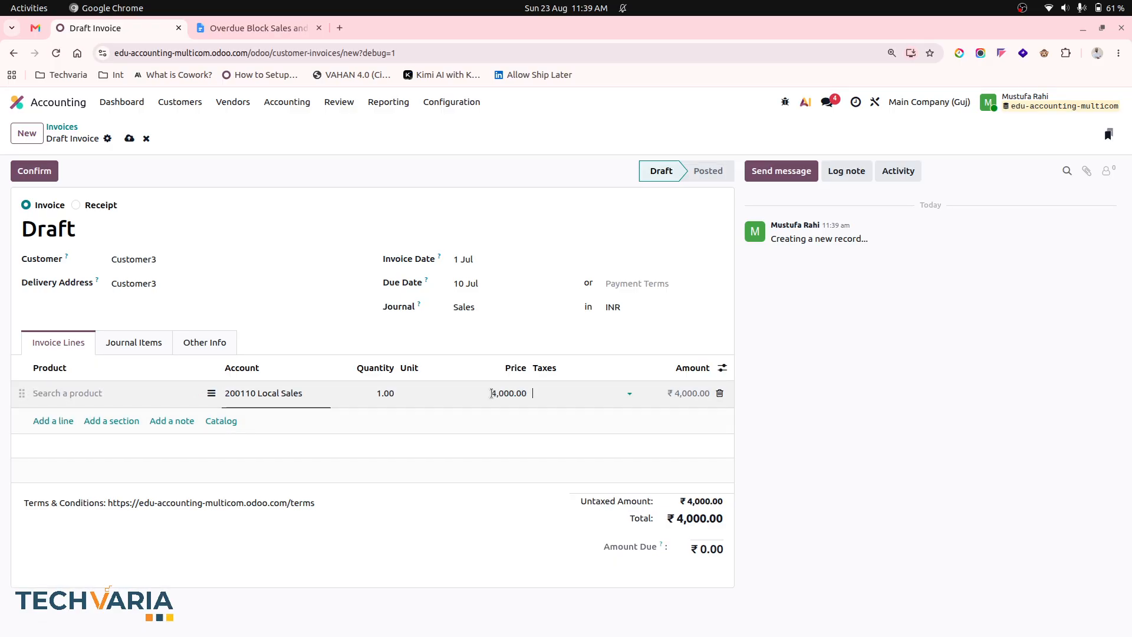
click(129, 139)
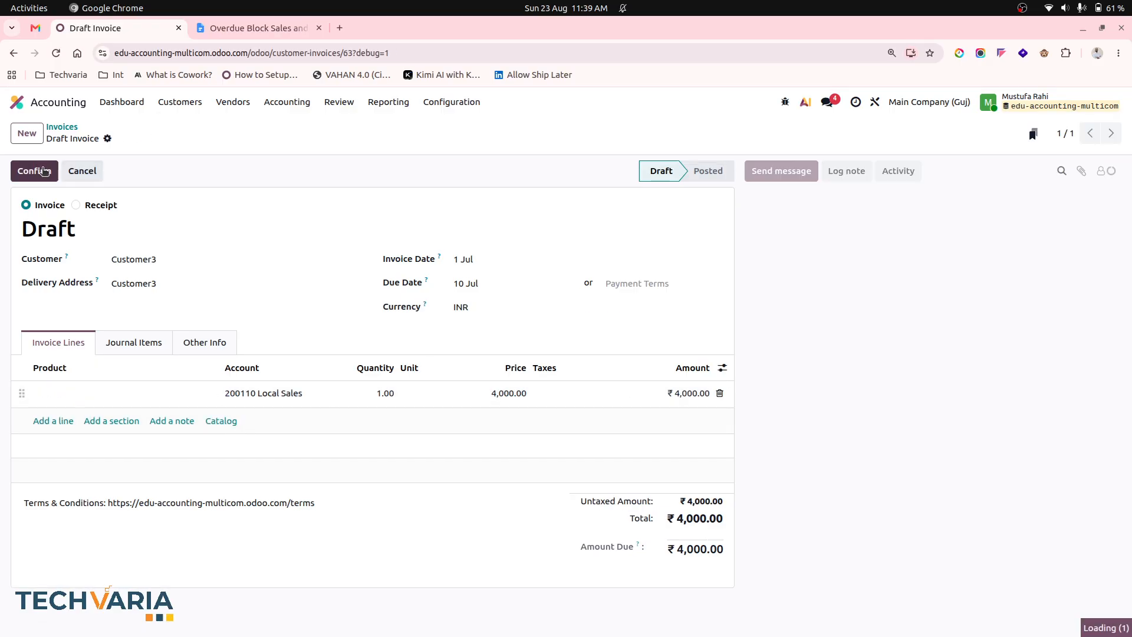
click(43, 172)
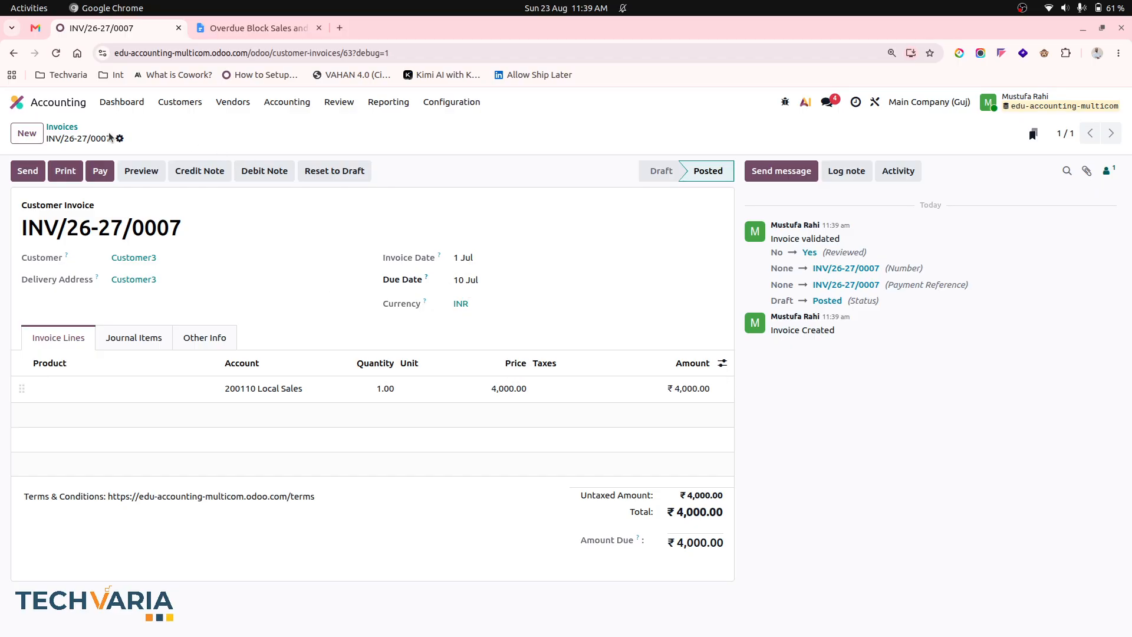
- Enable Overdue Block on the Customer3 record with Overdue Block Days set to 20, and save it
click(59, 126)
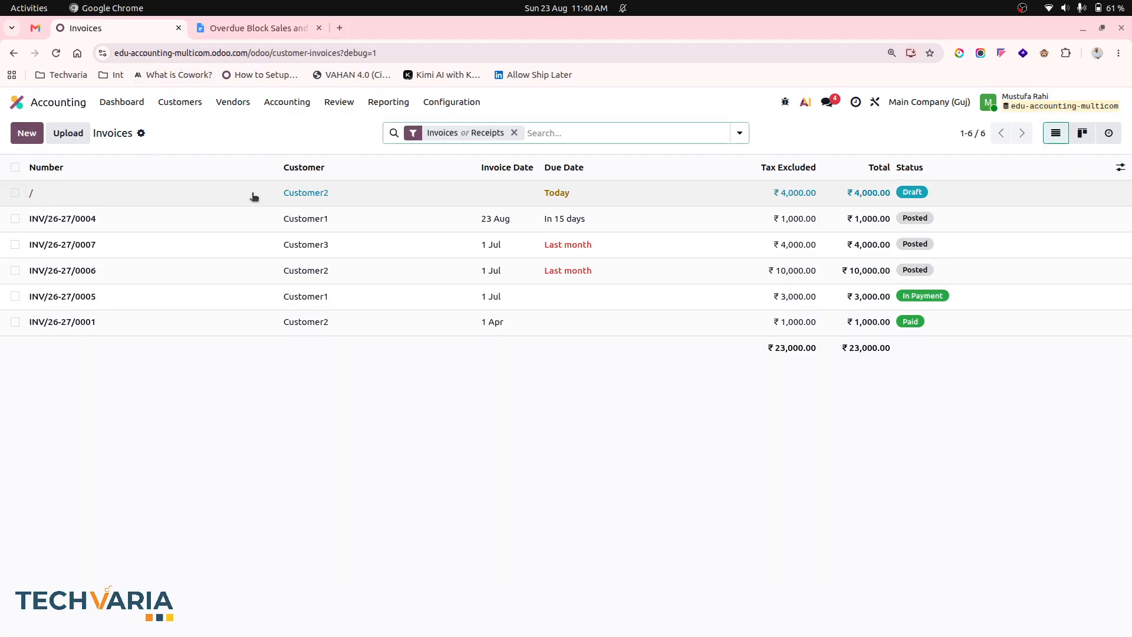
click(177, 102)
click(195, 215)
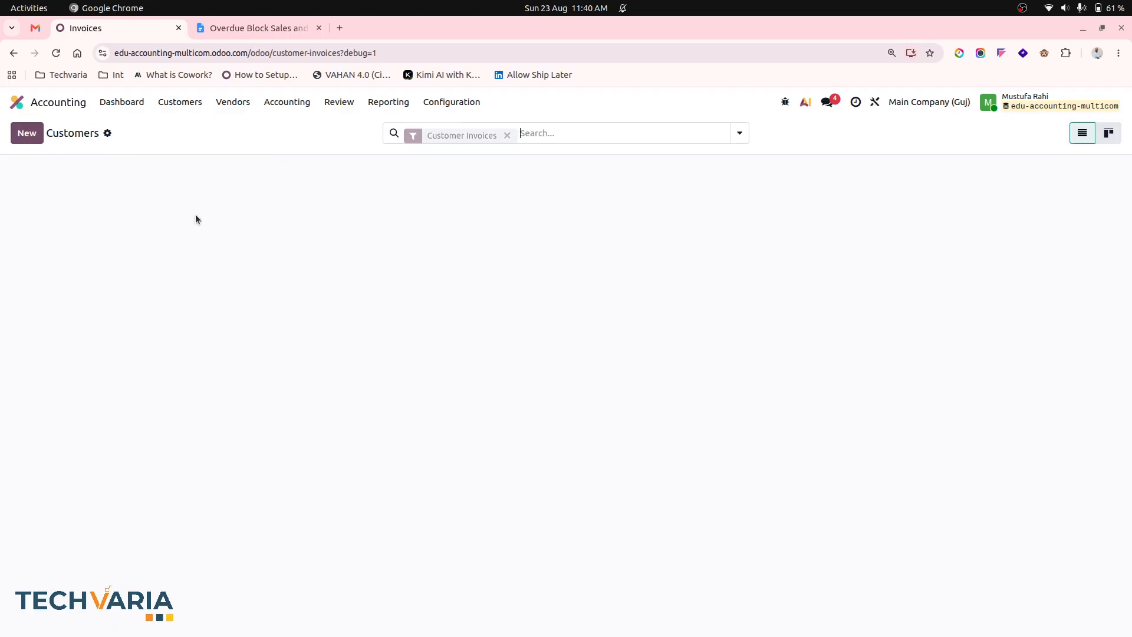
click(138, 246)
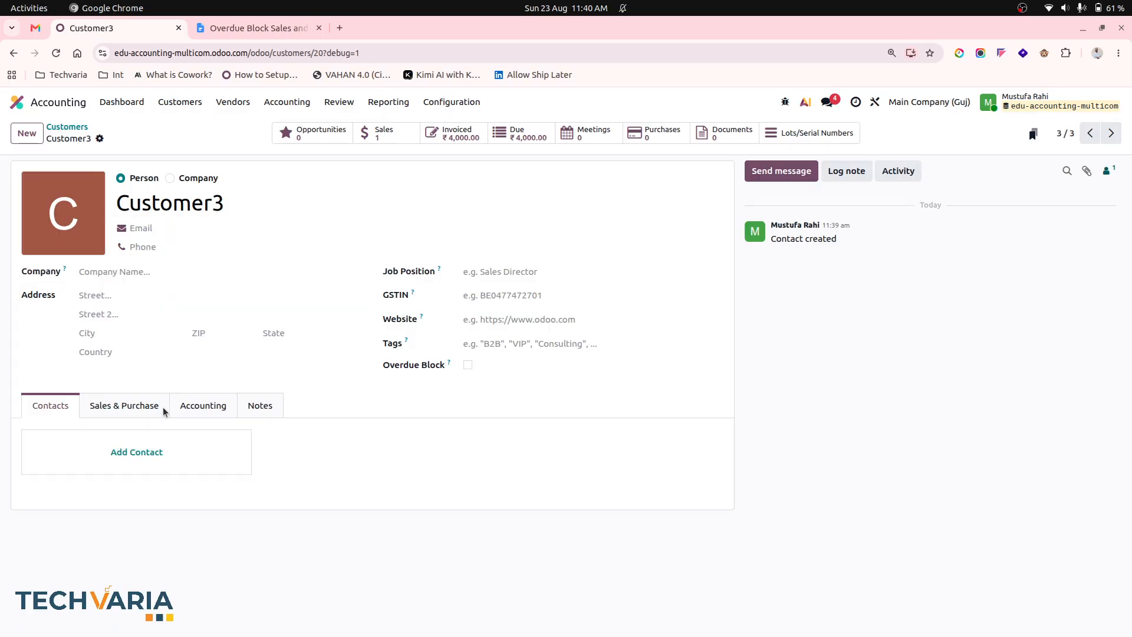
click(468, 365)
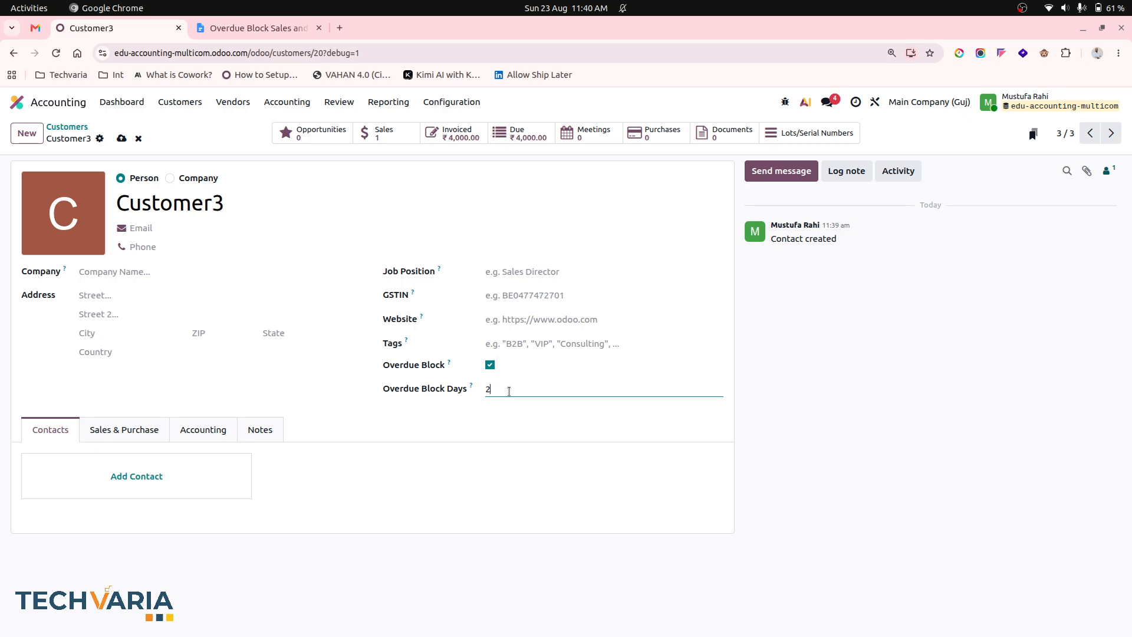
click(122, 141)
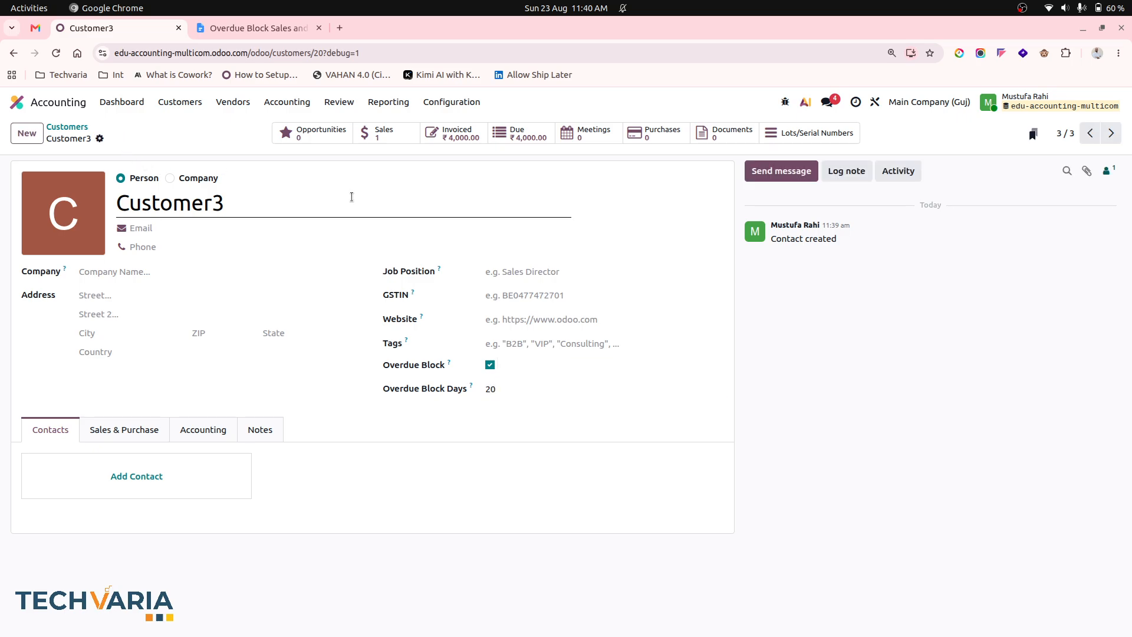
- Start a new quotation for Customer3 from the customer's sales orders, with a Freight Charges line priced at 500
click(380, 135)
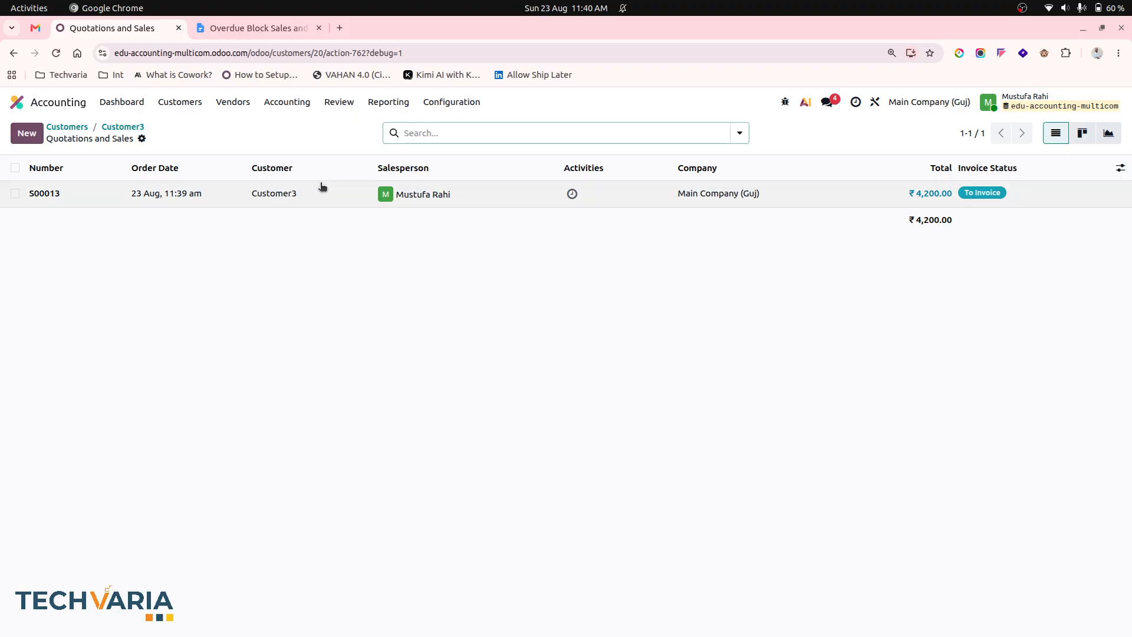
click(312, 202)
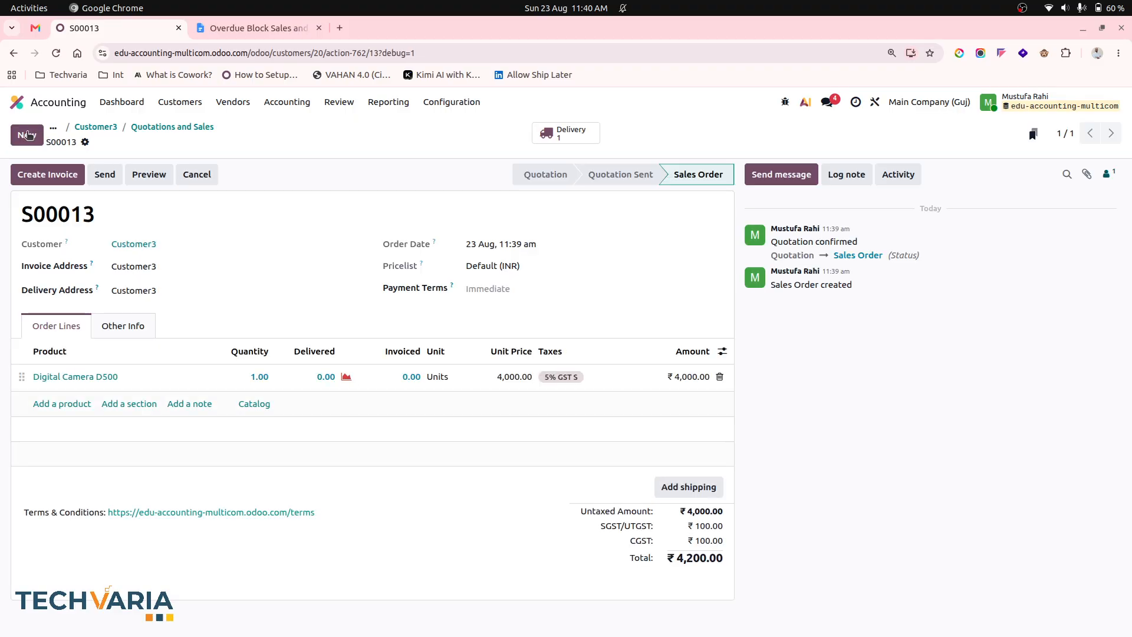
click(26, 134)
click(58, 406)
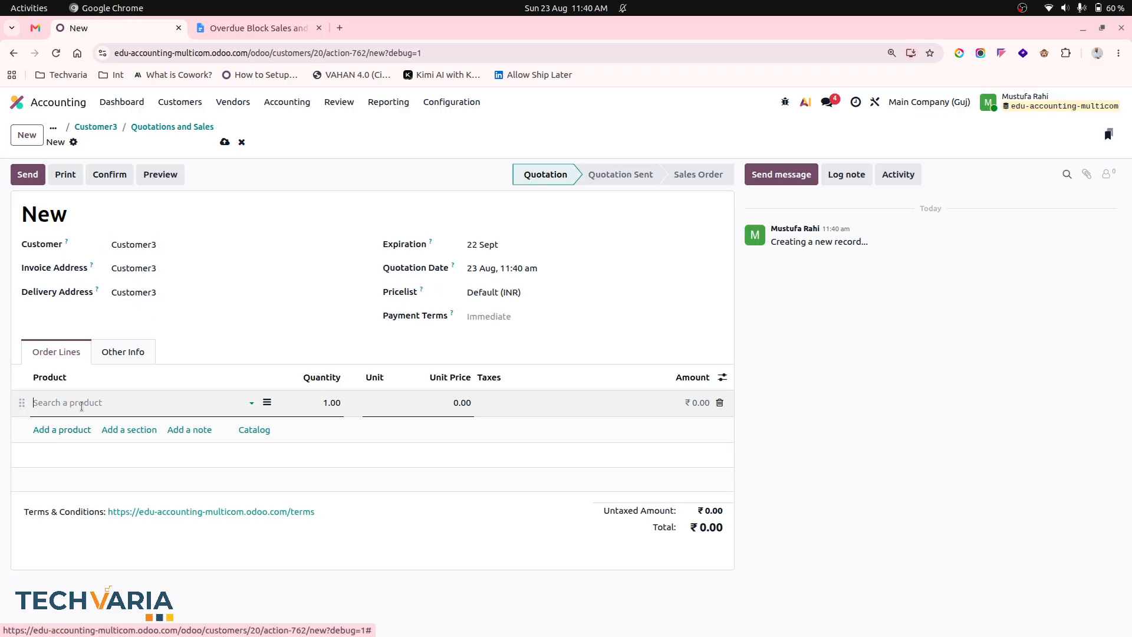
click(74, 458)
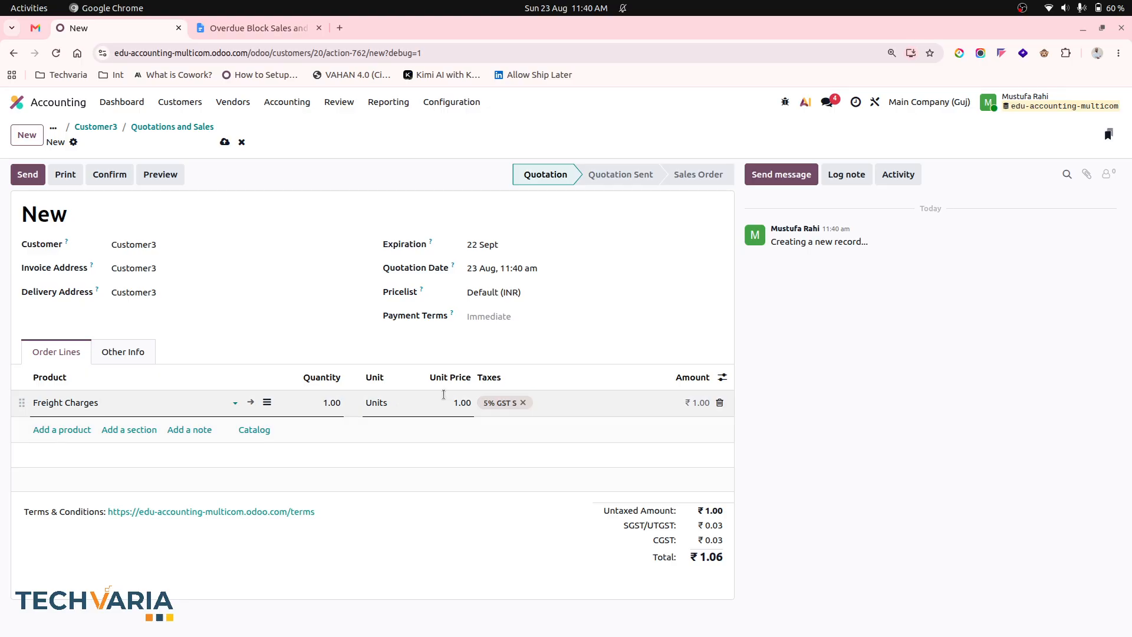
click(454, 398)
text(500)
key(Return)
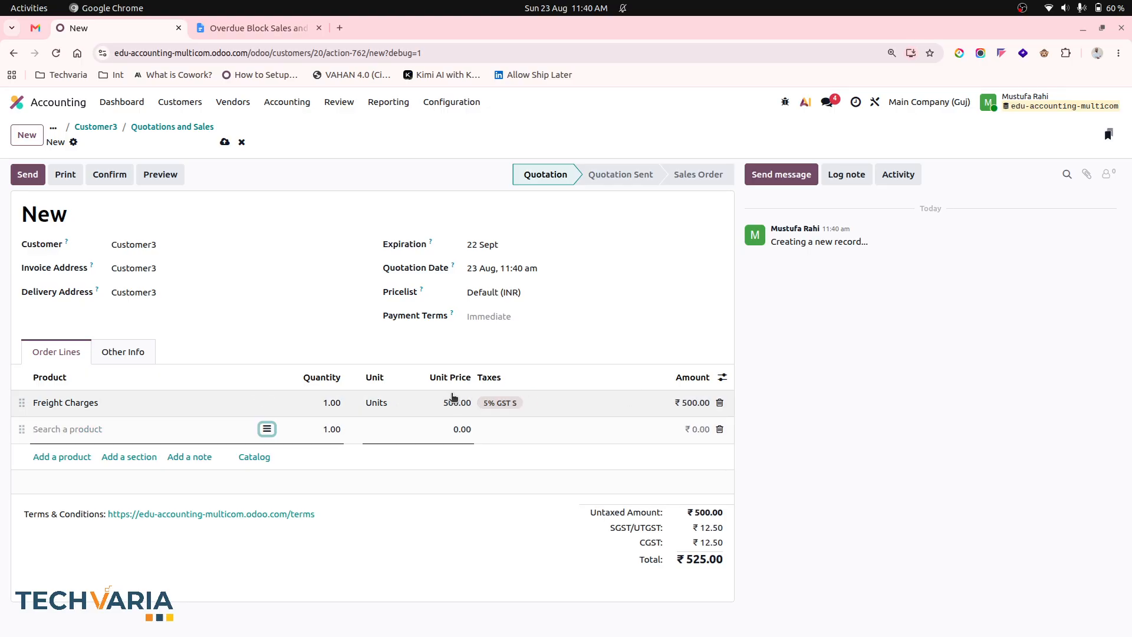
- Add a Laptop X900 line, try to save the quotation, and discard it
click(72, 537)
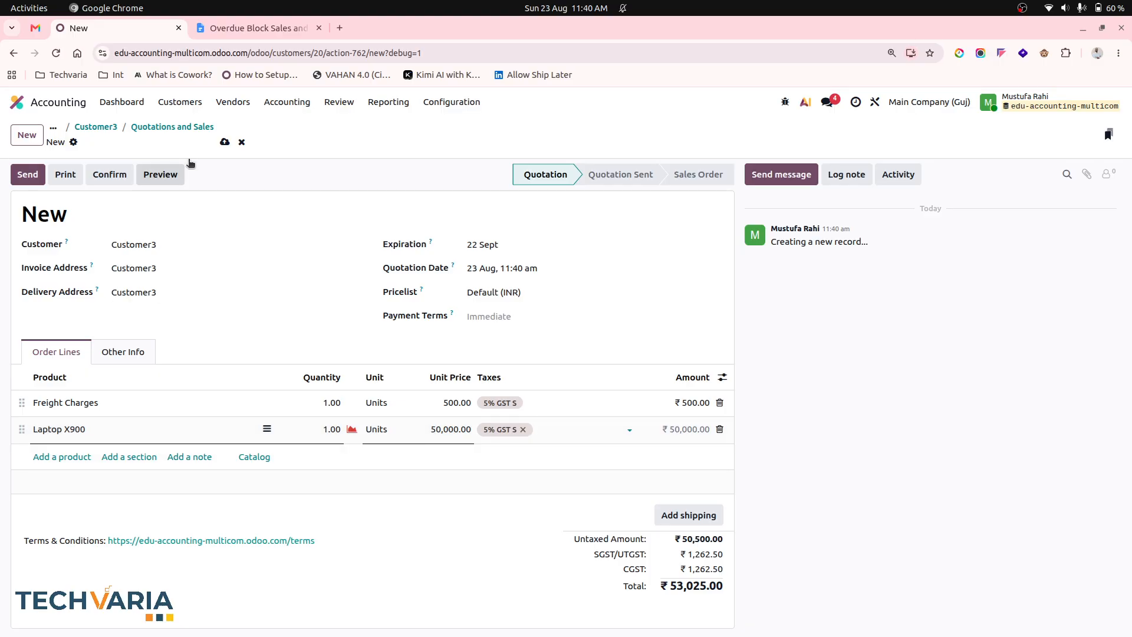
click(225, 142)
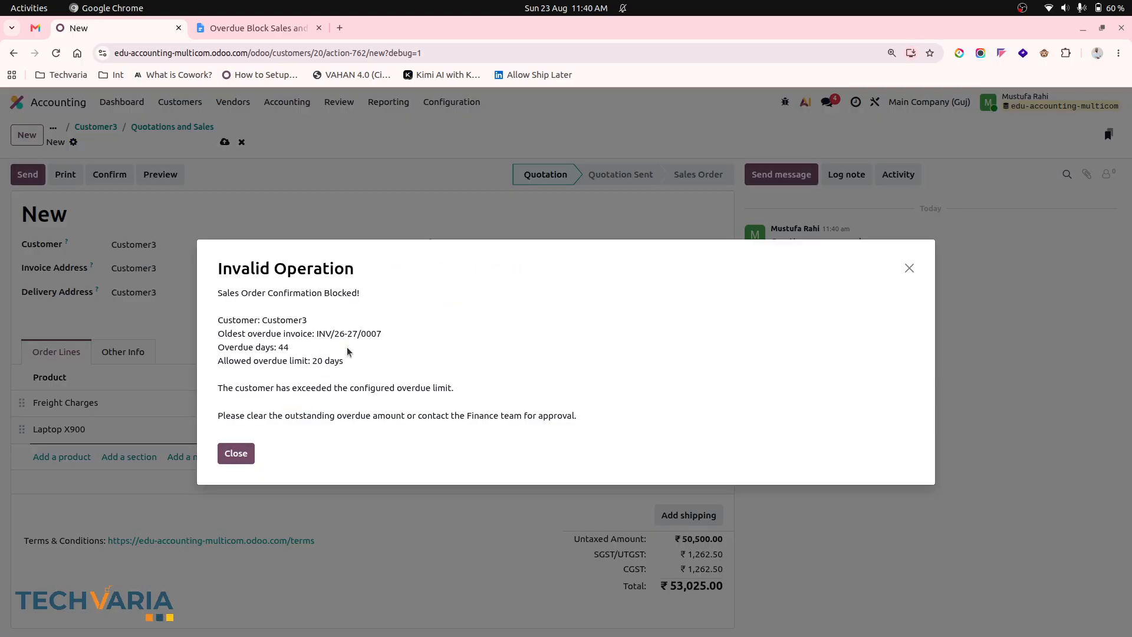
click(235, 453)
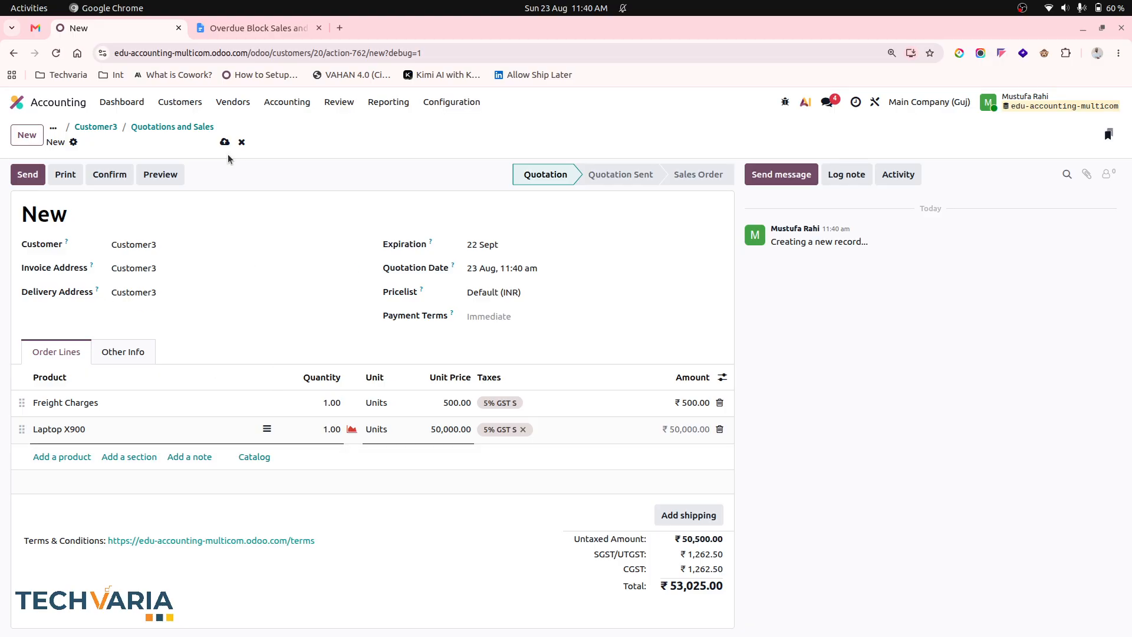
click(242, 141)
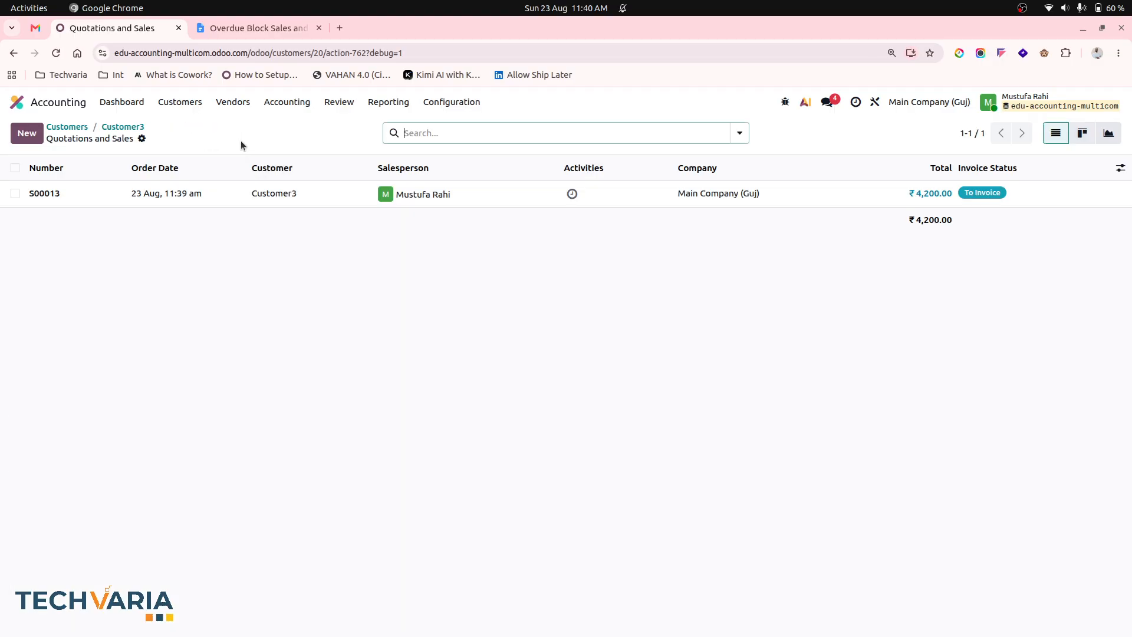
- Open sales order S00013 in Studio and go to its Block Sales Order for Overdue Customer automation rule
click(303, 205)
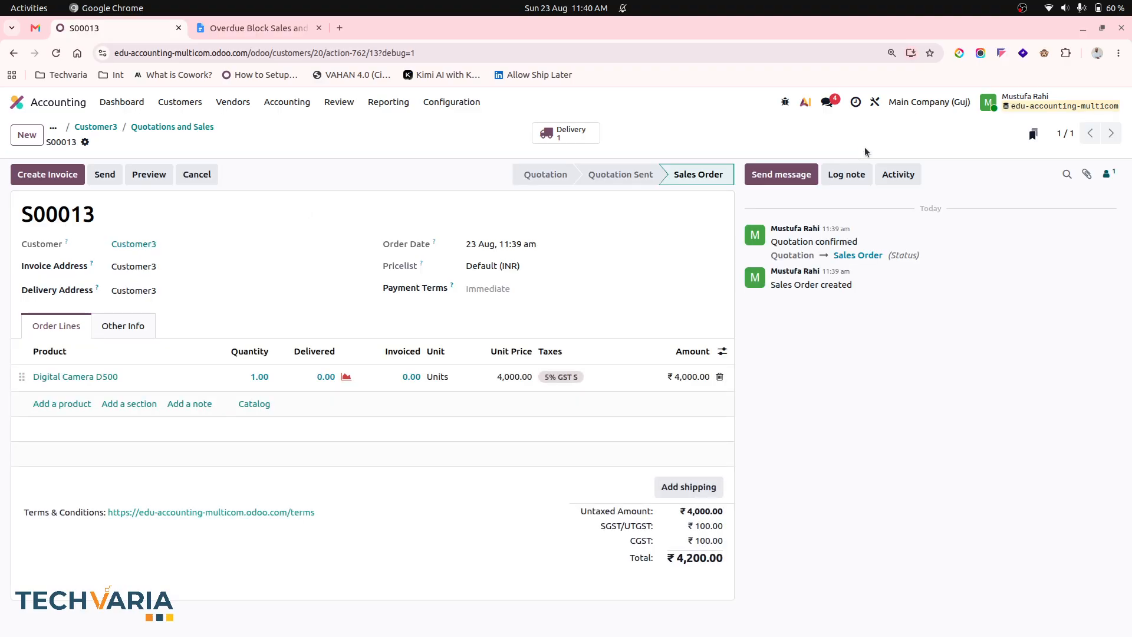
click(869, 107)
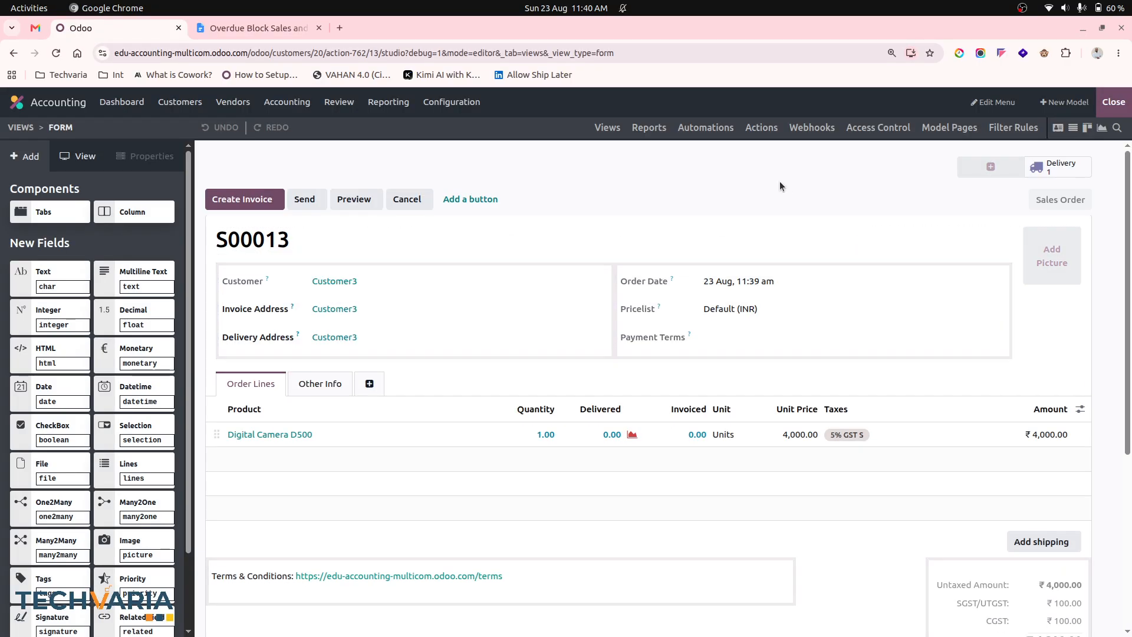
click(701, 127)
click(241, 201)
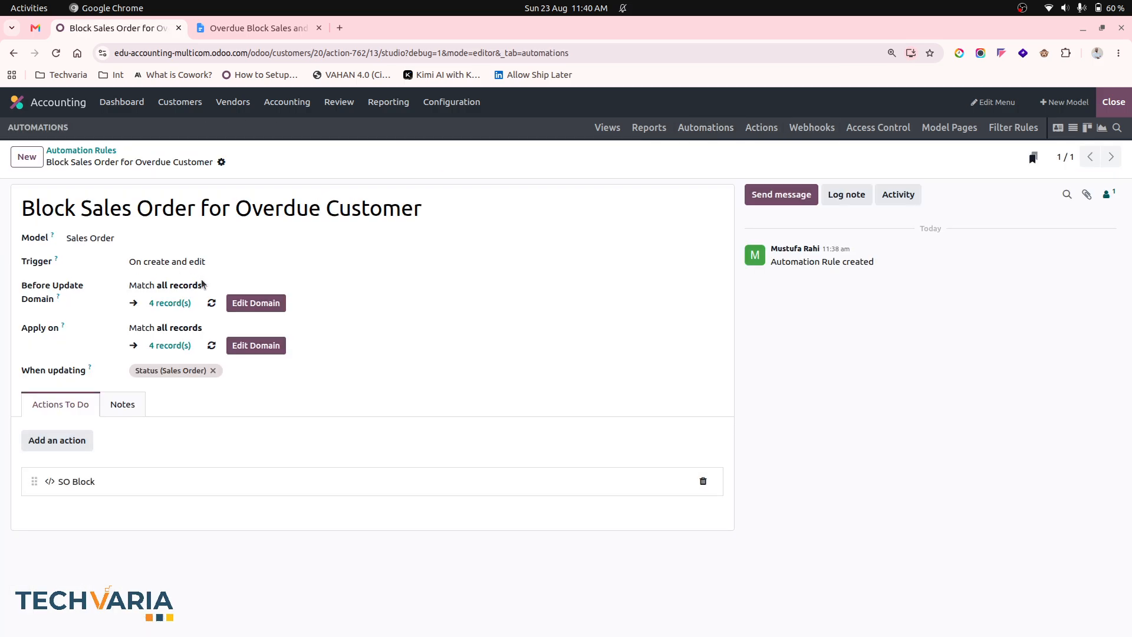
- Add a Before Update Domain condition based on the Status field
click(249, 298)
click(235, 329)
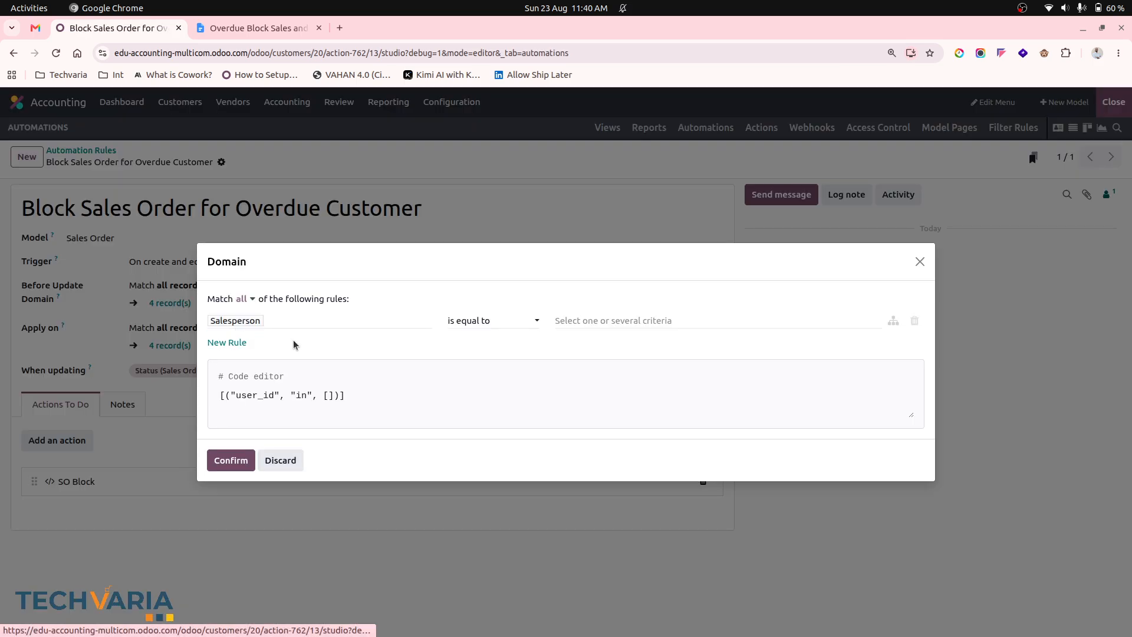
click(475, 321)
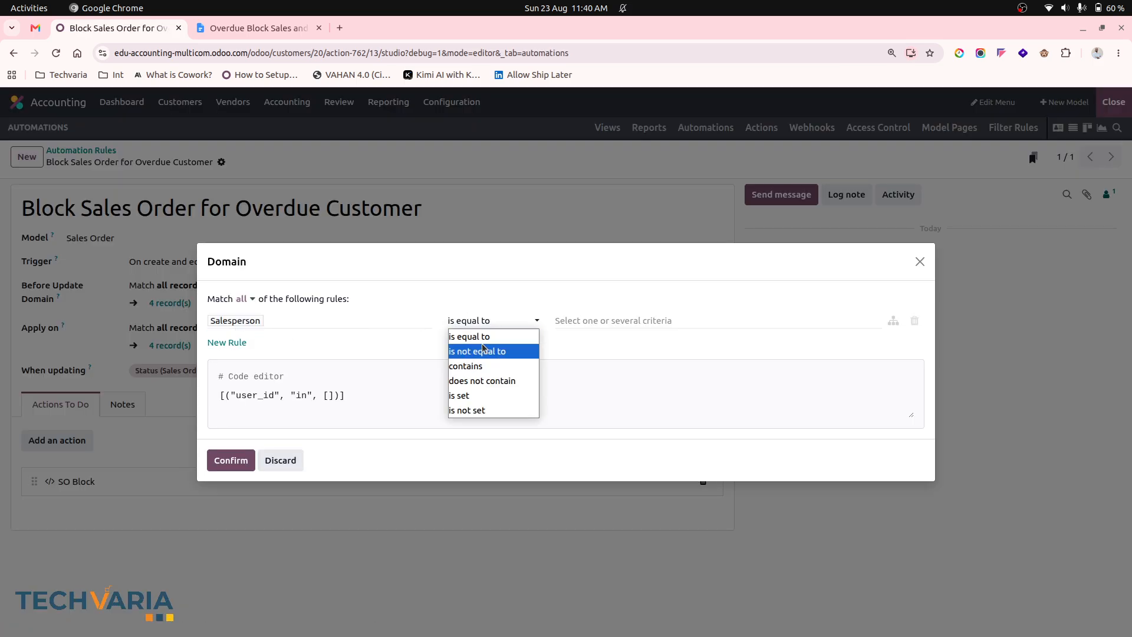
click(346, 328)
click(347, 326)
text(sta)
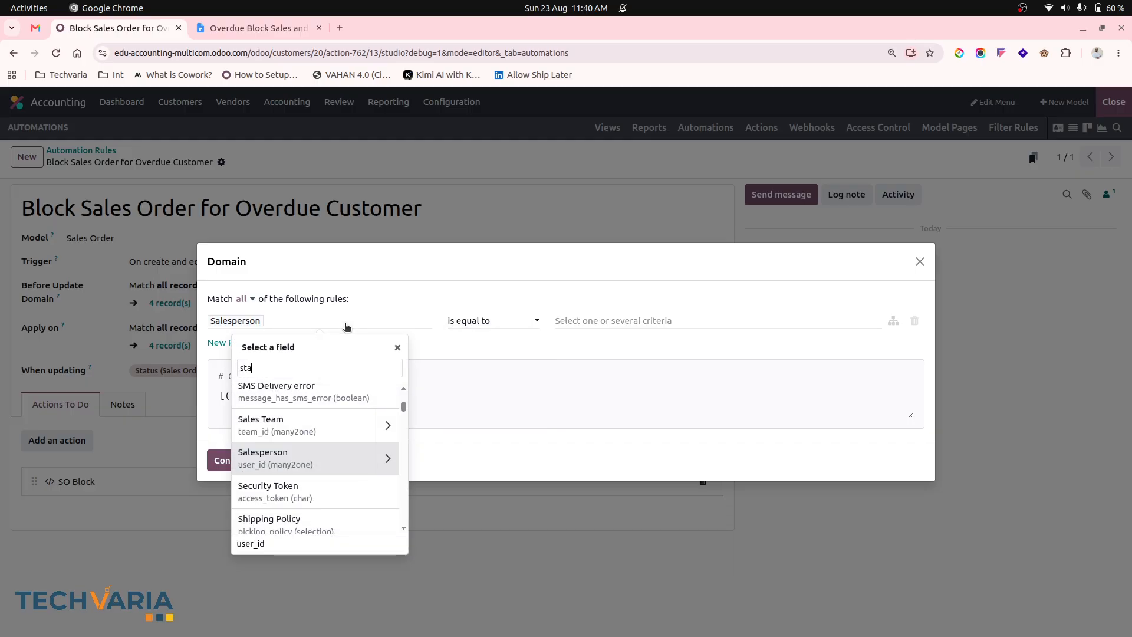
click(304, 395)
- Set the Status condition to is in Quotation and Quotation Sent, and confirm the domain
click(572, 323)
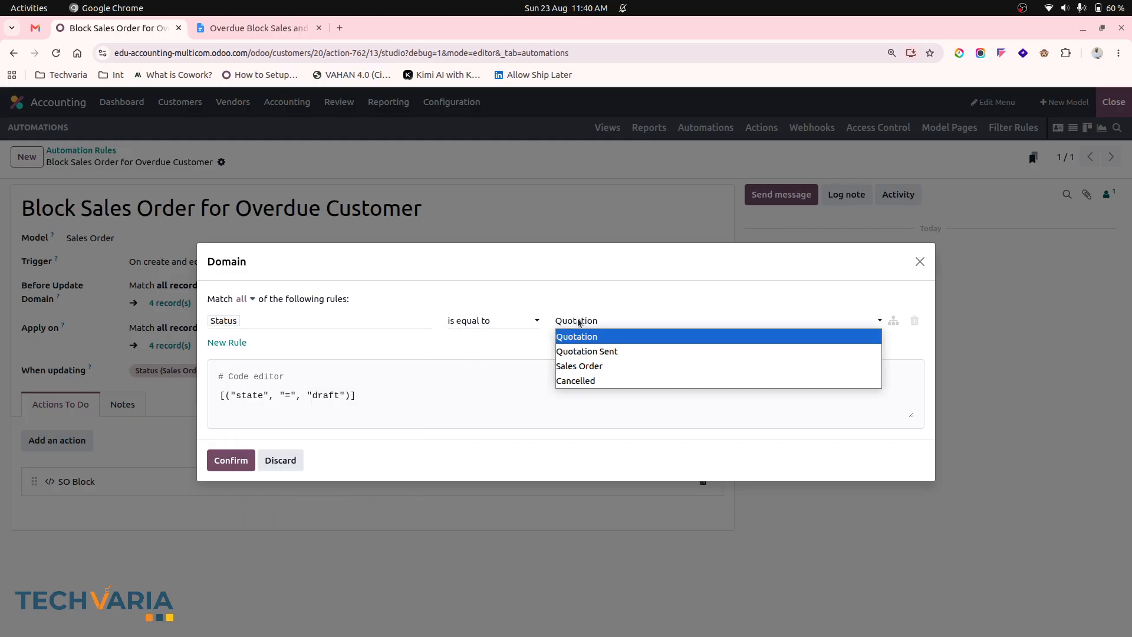
click(575, 332)
click(505, 319)
click(496, 366)
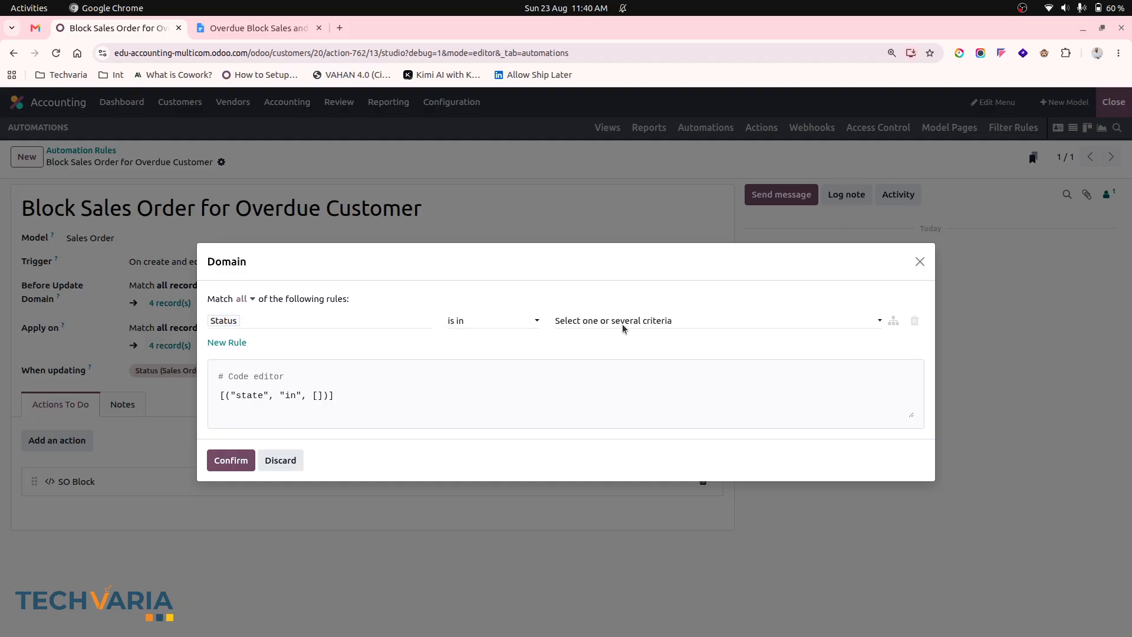
click(624, 326)
click(631, 341)
click(682, 321)
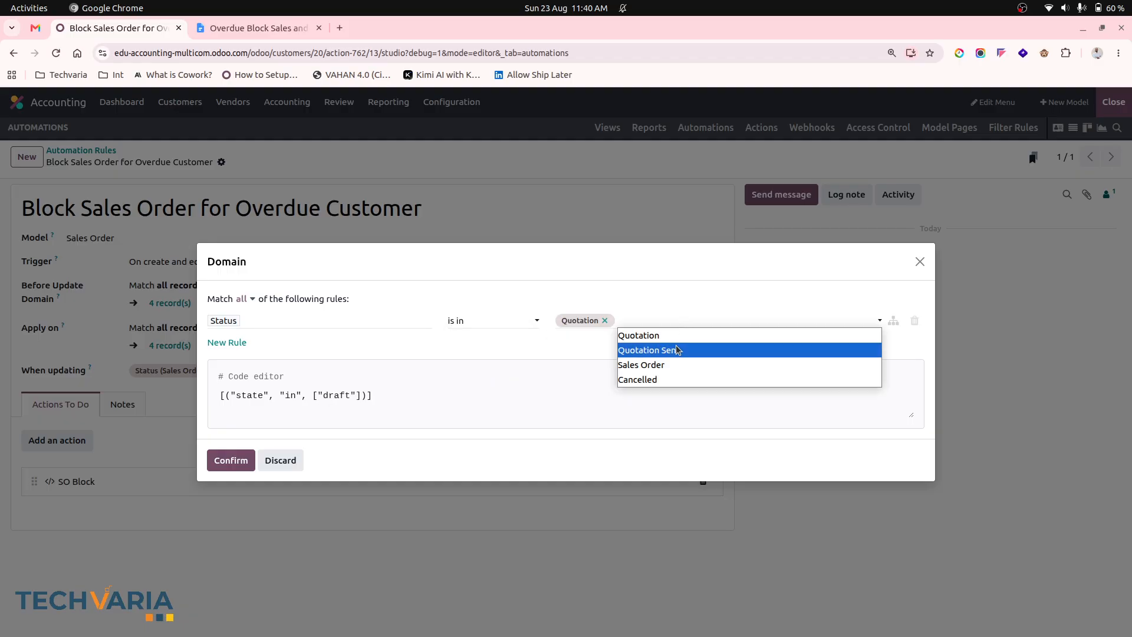
click(680, 351)
click(232, 460)
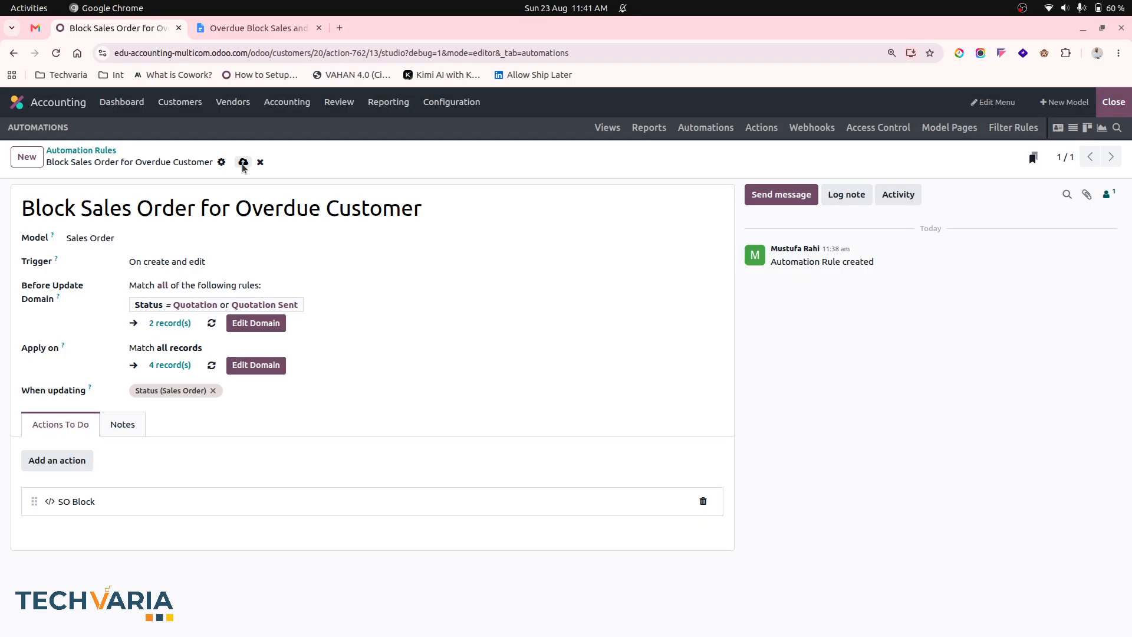
- Change the Before Update Domain's Status operator to is not in, save the rule, and close Studio
click(255, 323)
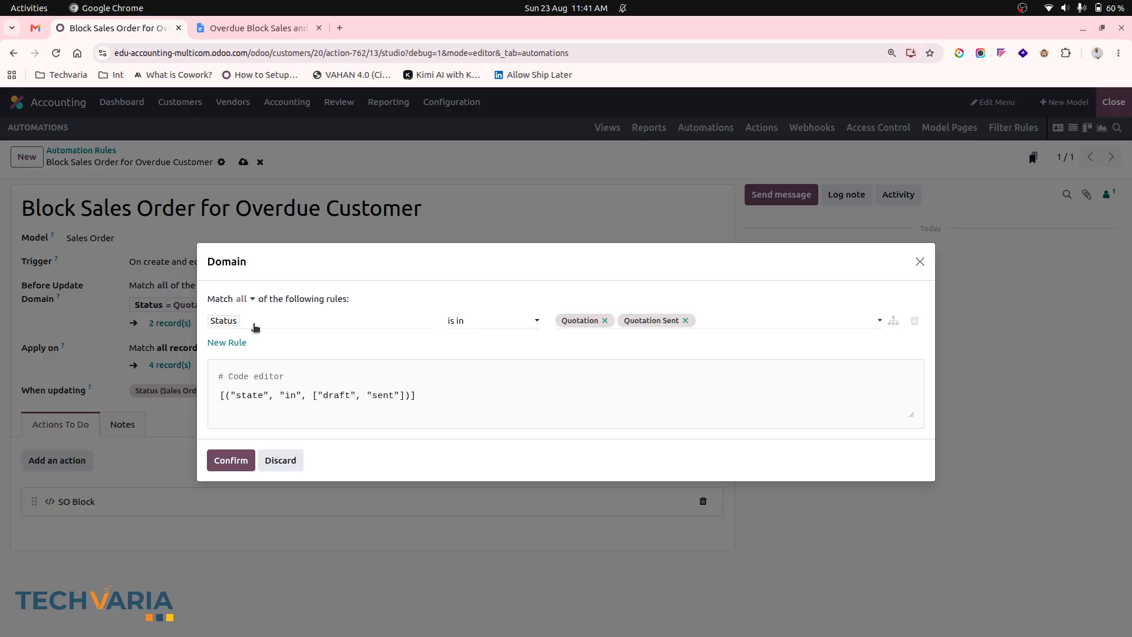
click(451, 323)
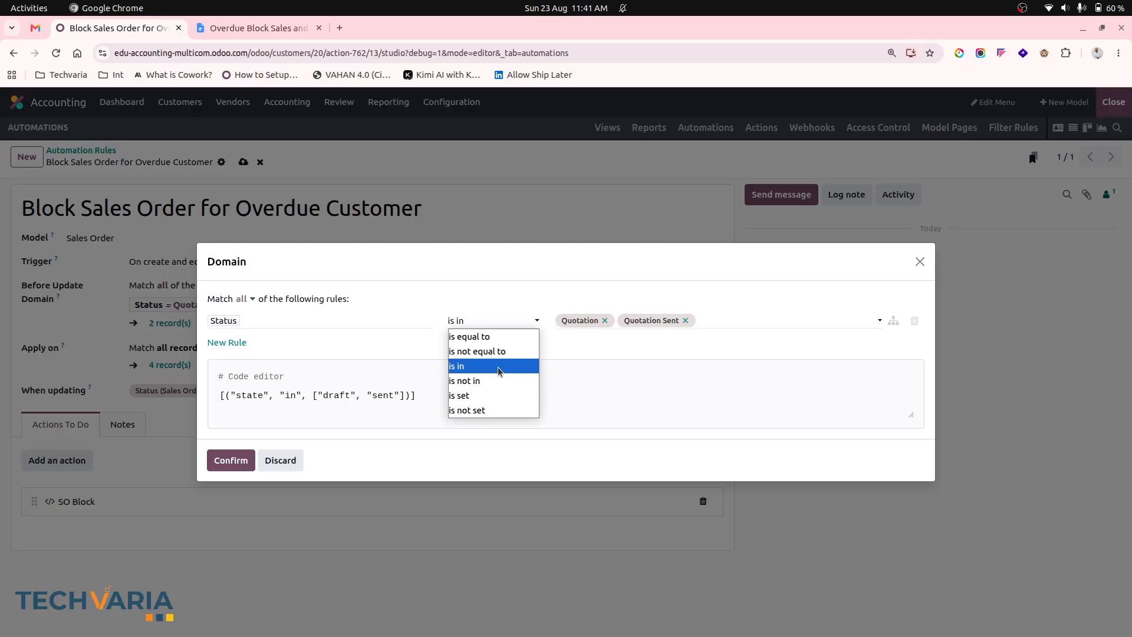
click(501, 383)
click(236, 460)
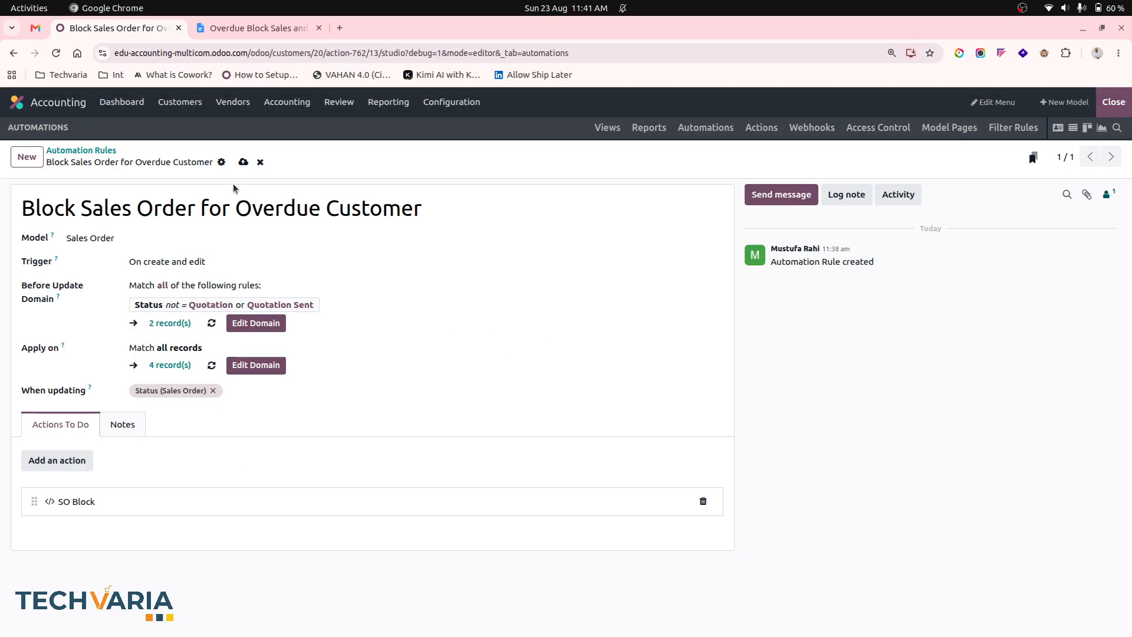
click(243, 163)
click(1114, 101)
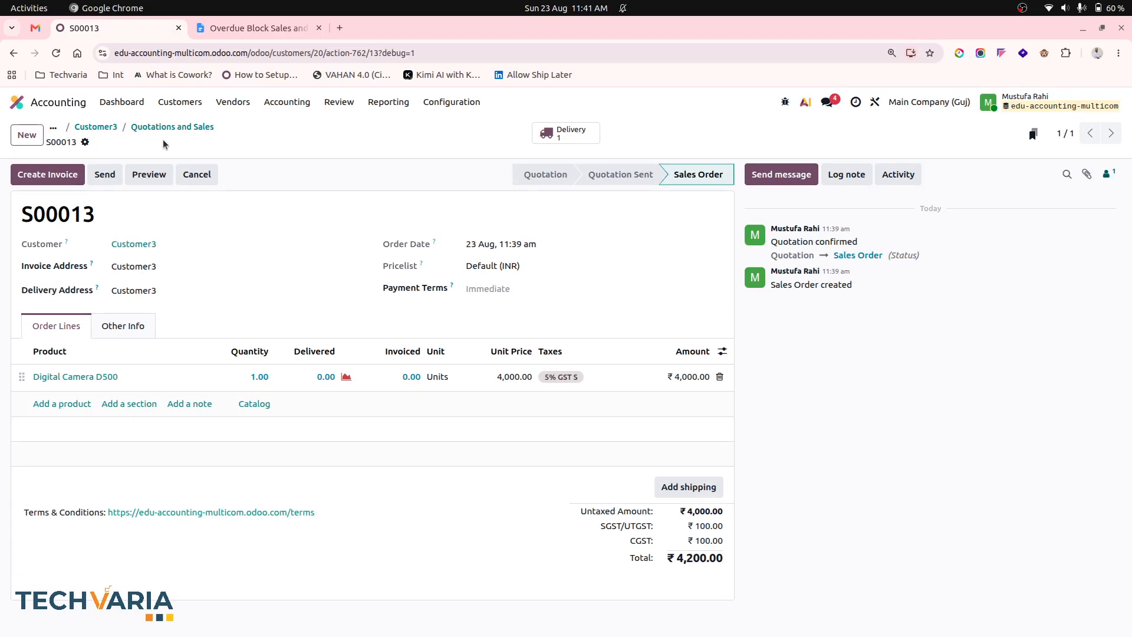
- Start another quotation for Customer3 with a Digital Camera D500 line and try to save it
click(95, 126)
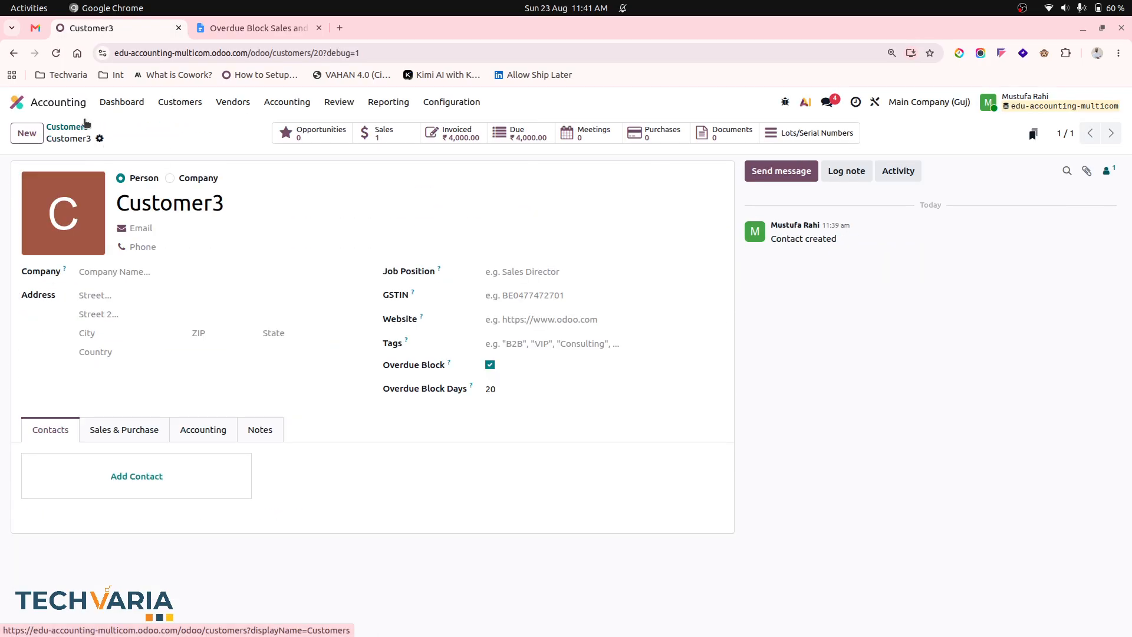
click(373, 133)
click(27, 132)
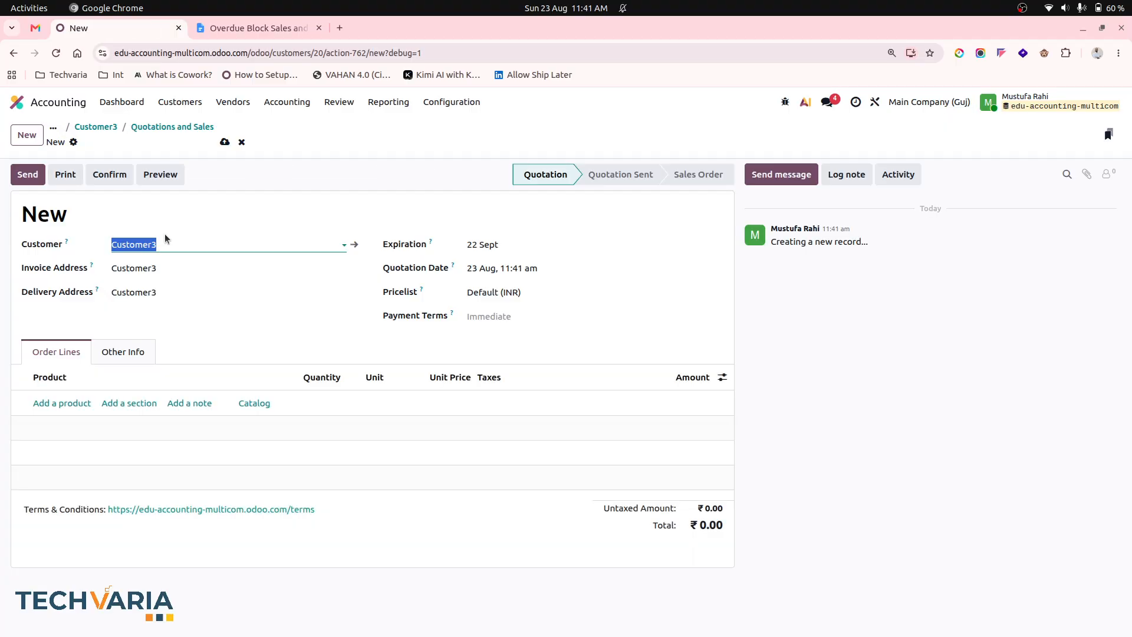
click(71, 403)
click(431, 401)
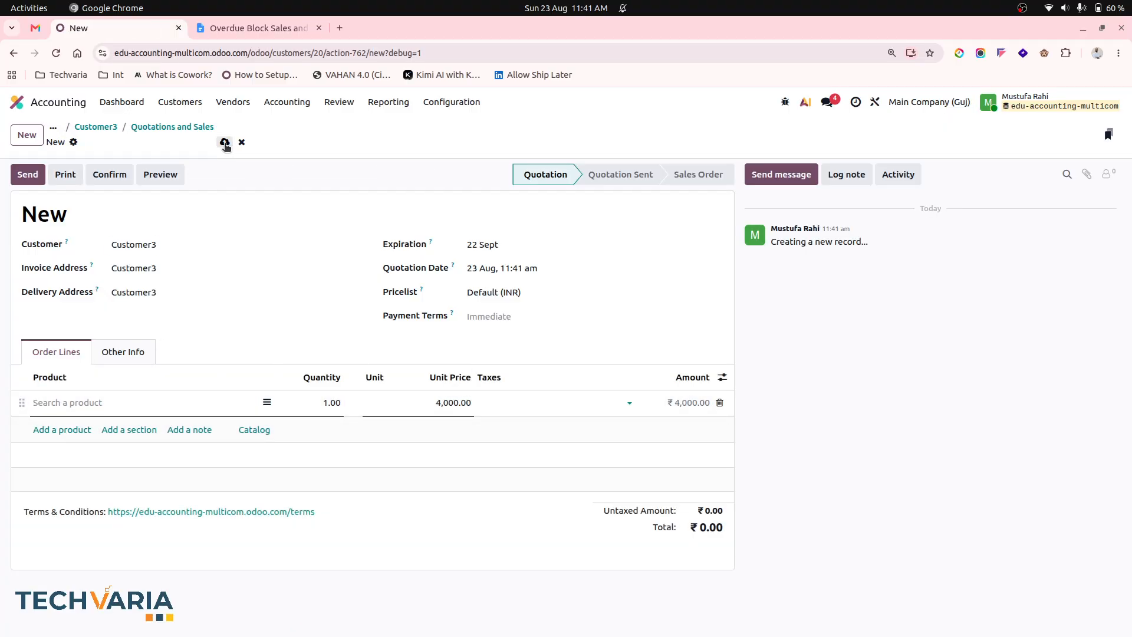
click(225, 142)
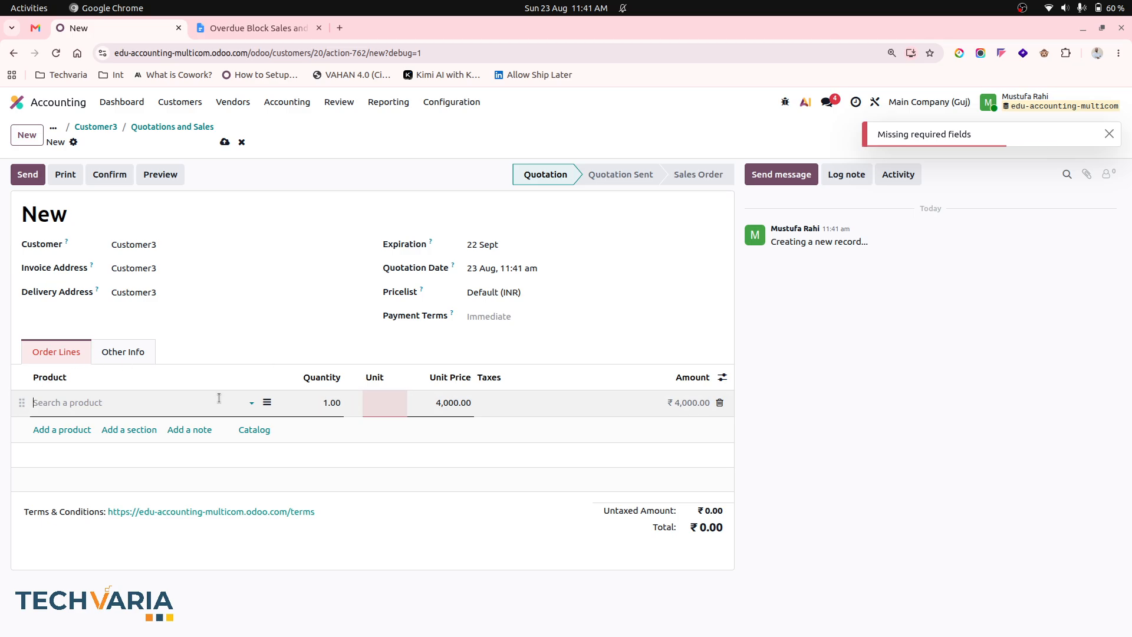
click(378, 402)
click(184, 395)
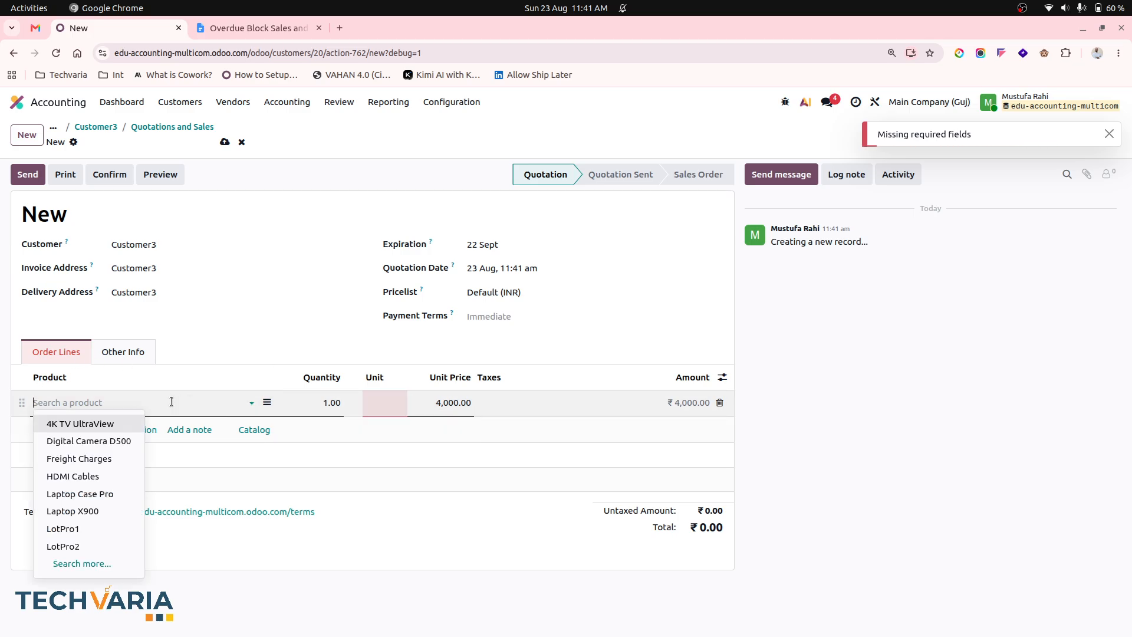
click(101, 440)
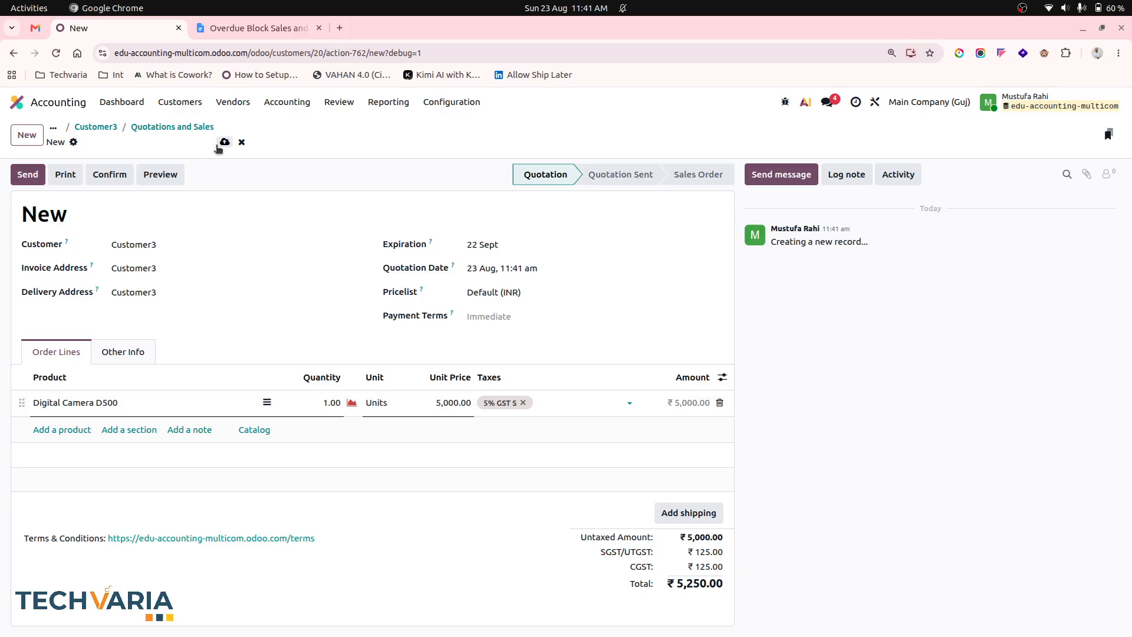
click(224, 141)
click(236, 454)
- Discard the quotation, reopen the sales order blocking rule in Studio, set its Before Update Domain's Status operator to is in, and save
click(875, 102)
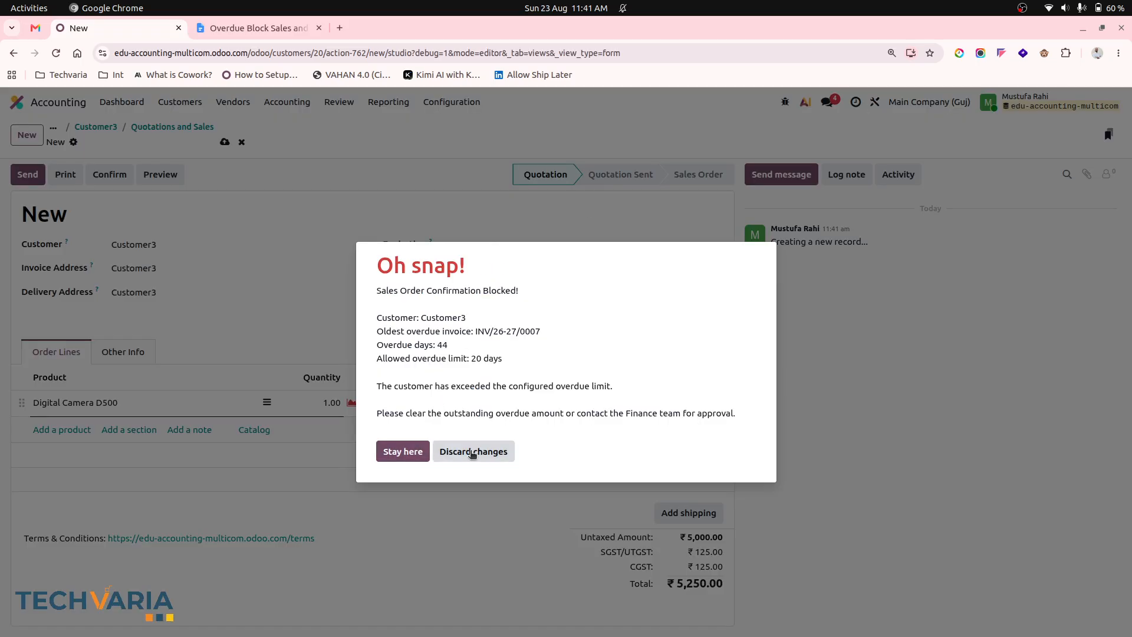
click(472, 452)
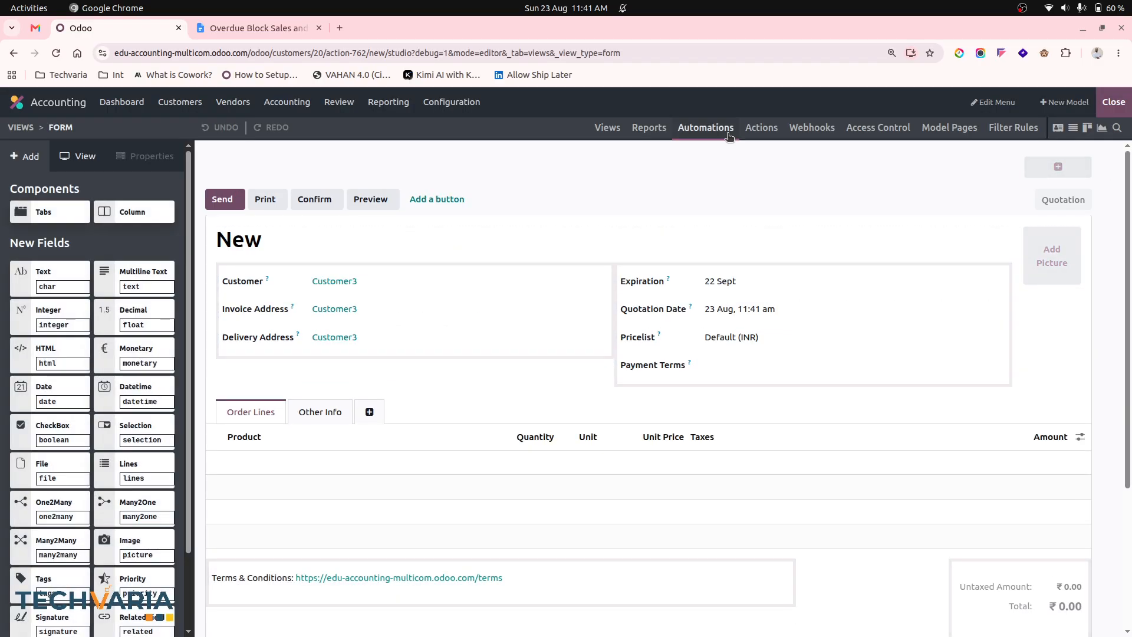
click(730, 131)
click(244, 203)
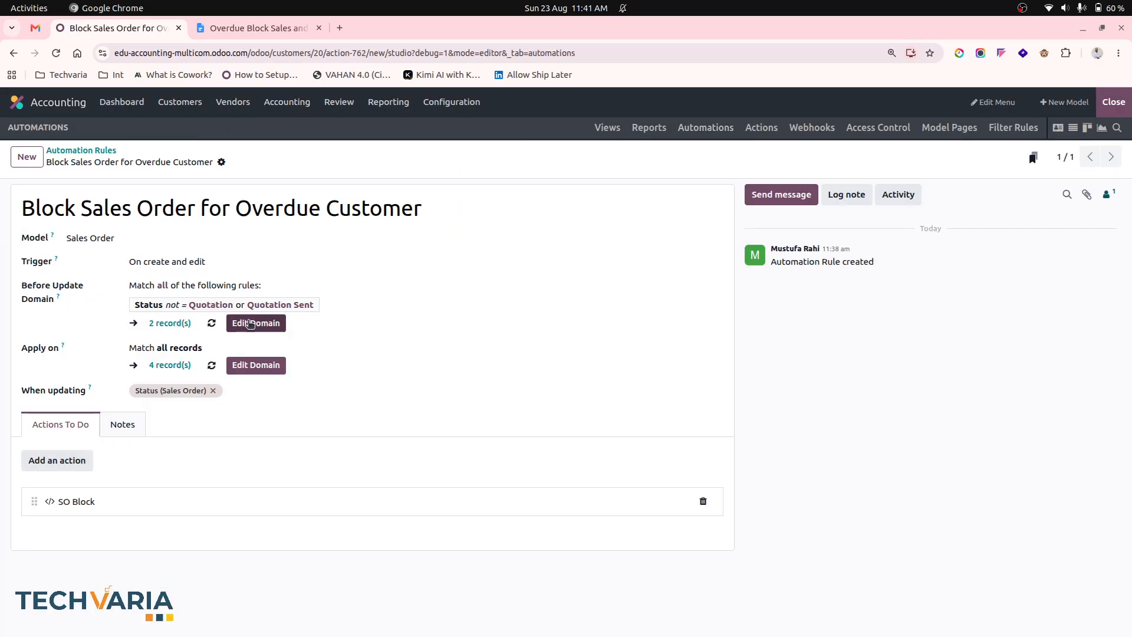
click(250, 324)
click(520, 315)
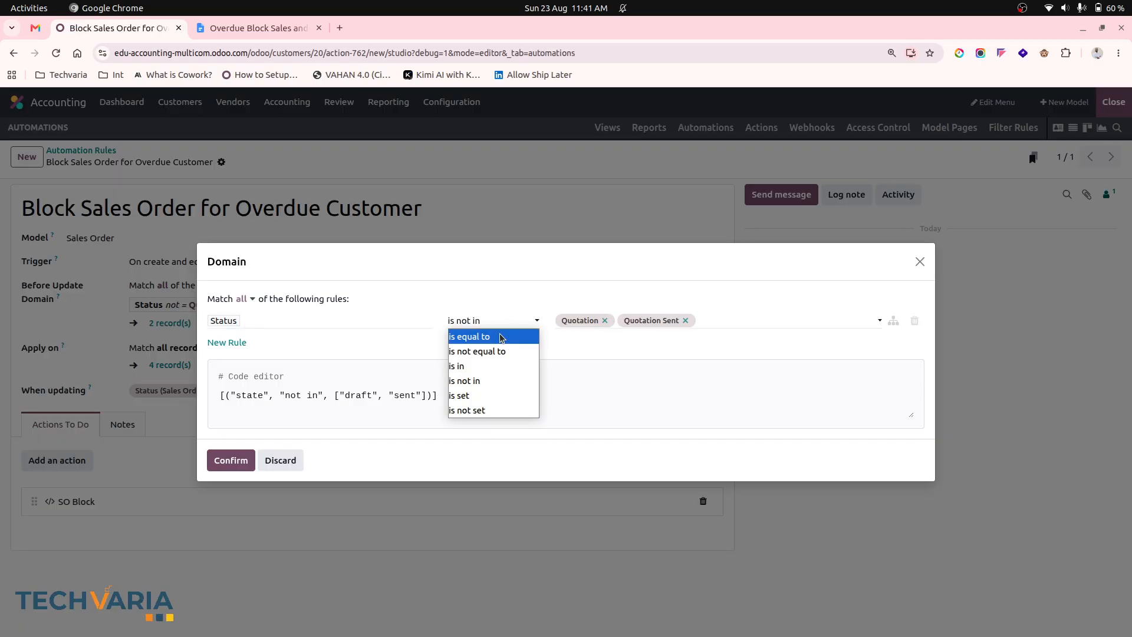
click(494, 366)
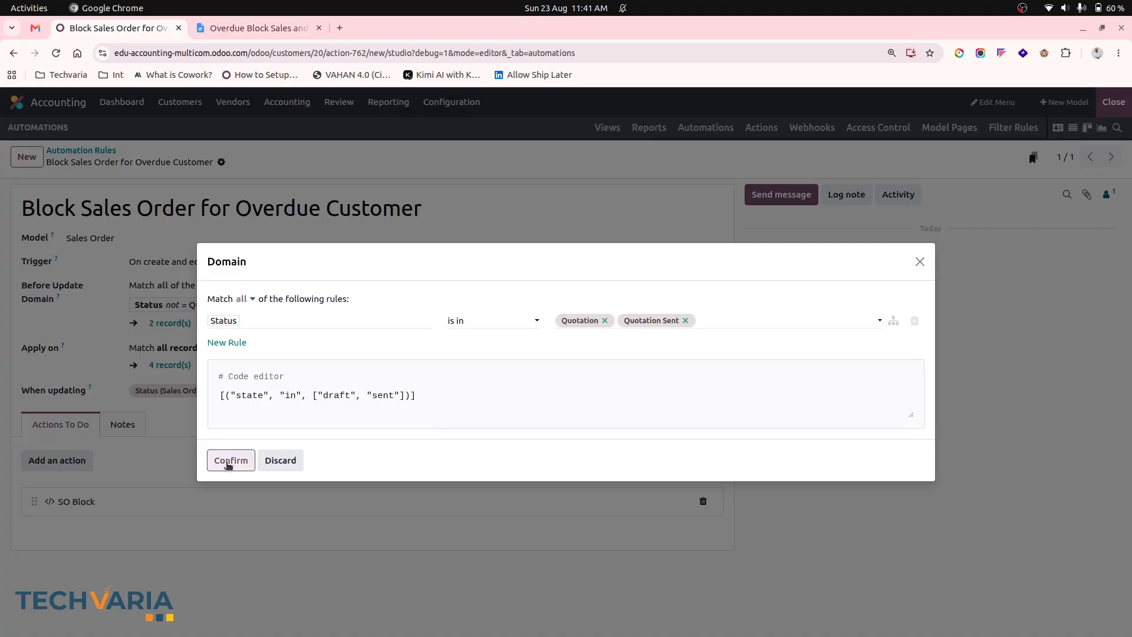
click(230, 460)
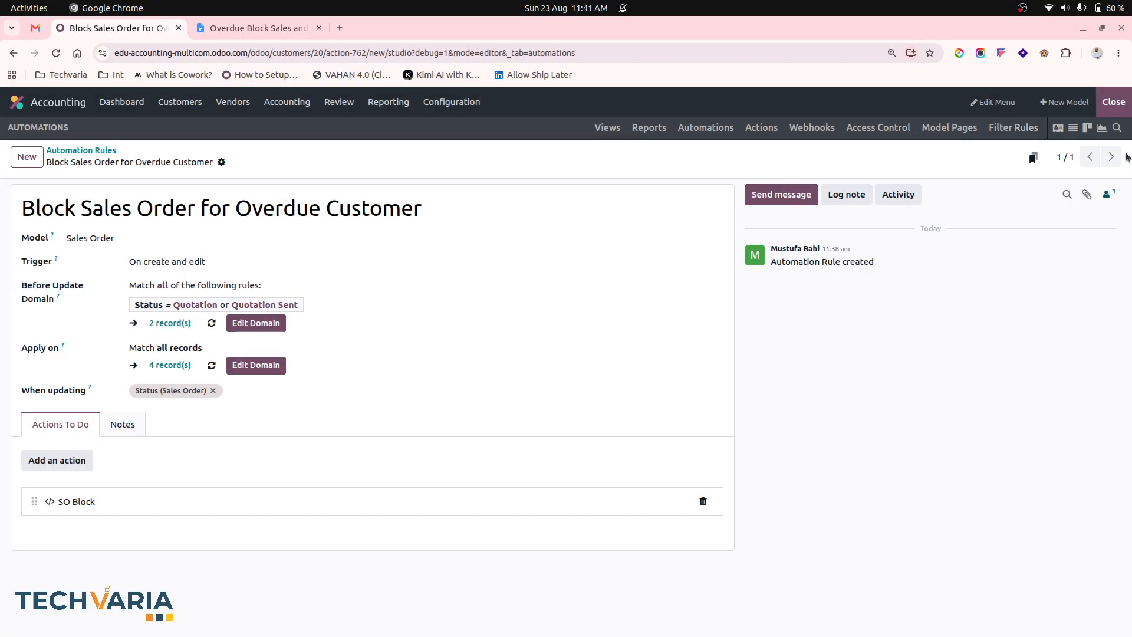
- Close Studio, add a Freight Charges line priced at 400 to the new Customer3 quotation, and try to save it
click(1114, 102)
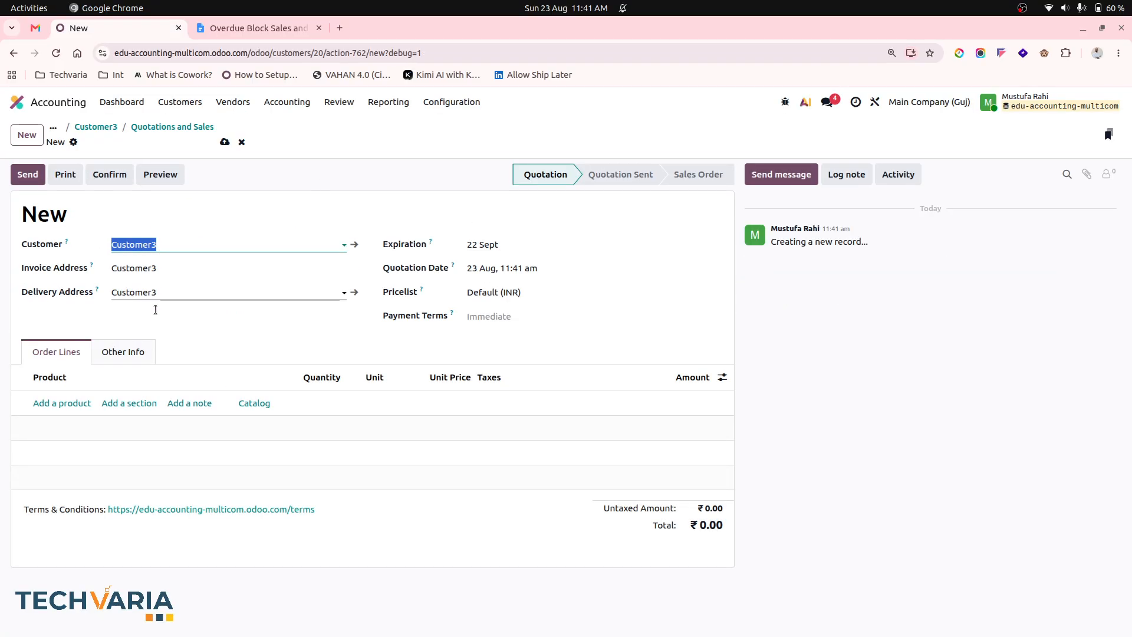
click(75, 403)
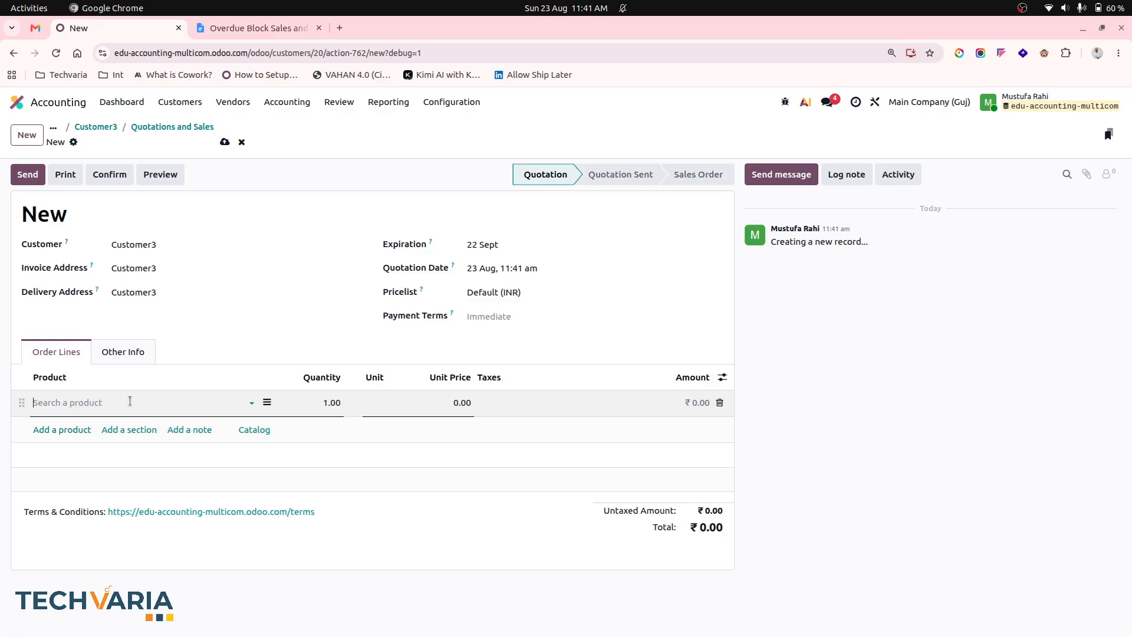
click(129, 401)
click(76, 458)
click(437, 395)
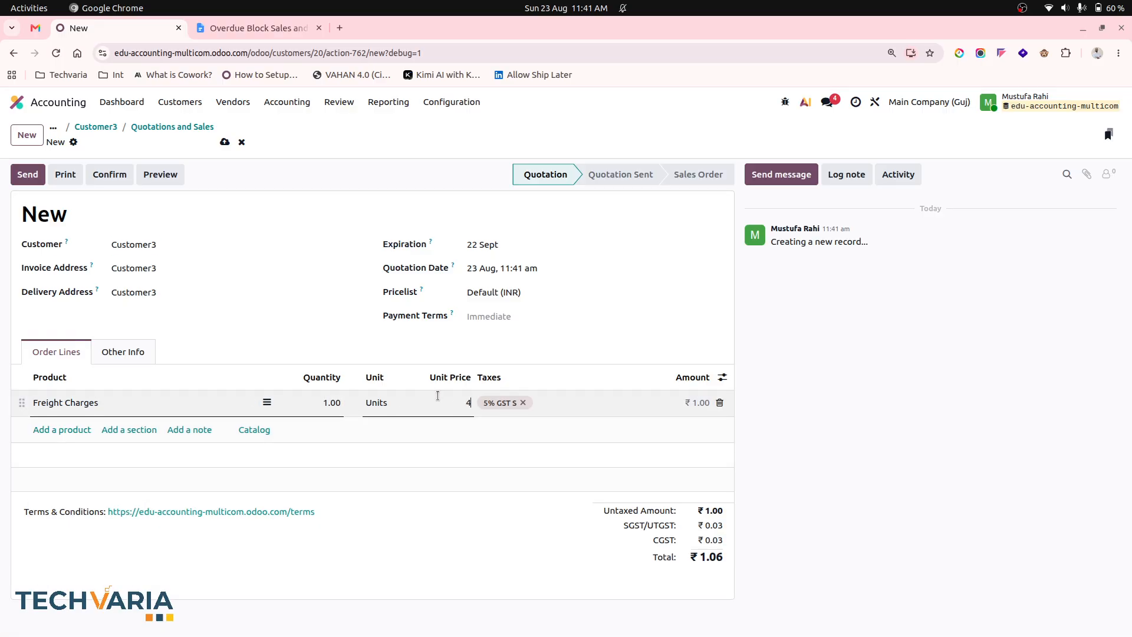
text(400)
click(345, 187)
click(224, 143)
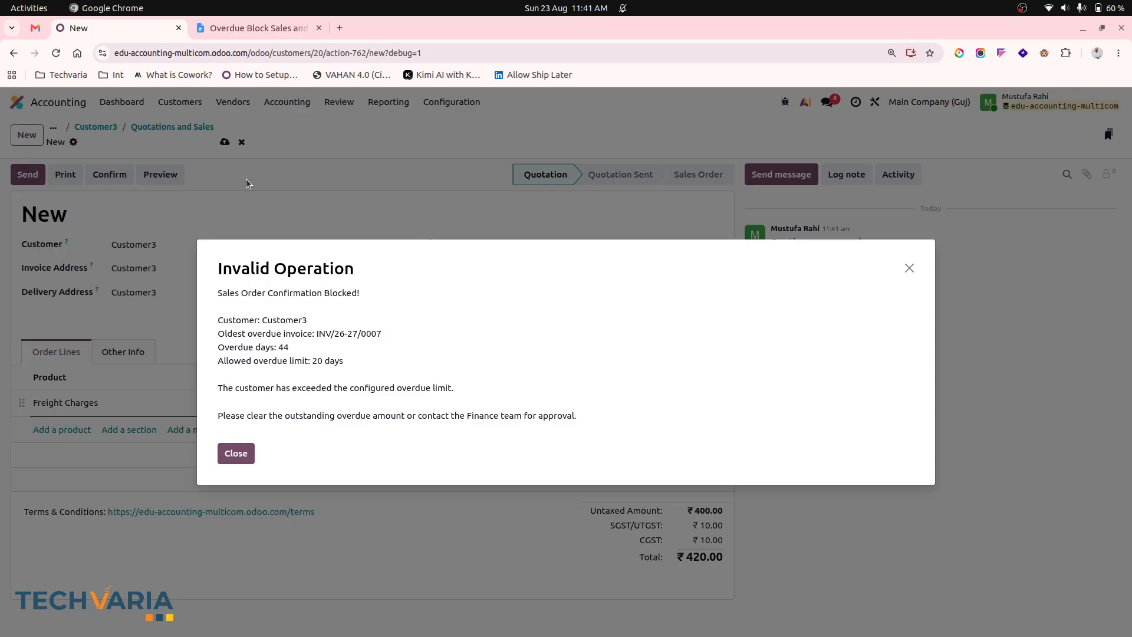
click(236, 453)
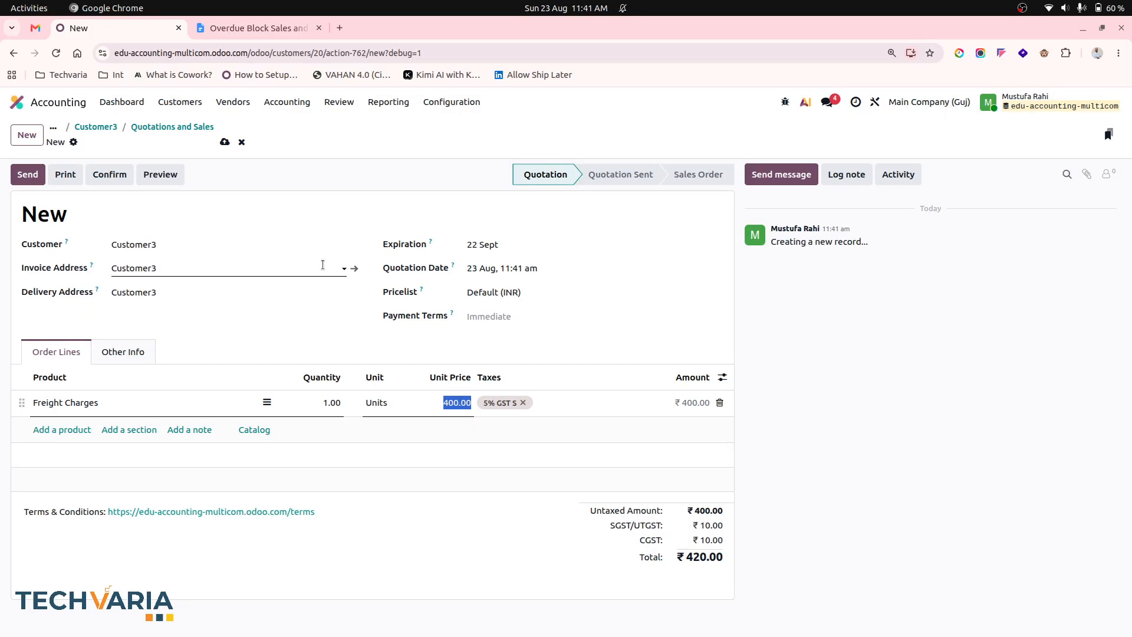
- Discard the quotation and open the customer invoices list in Accounting
click(242, 143)
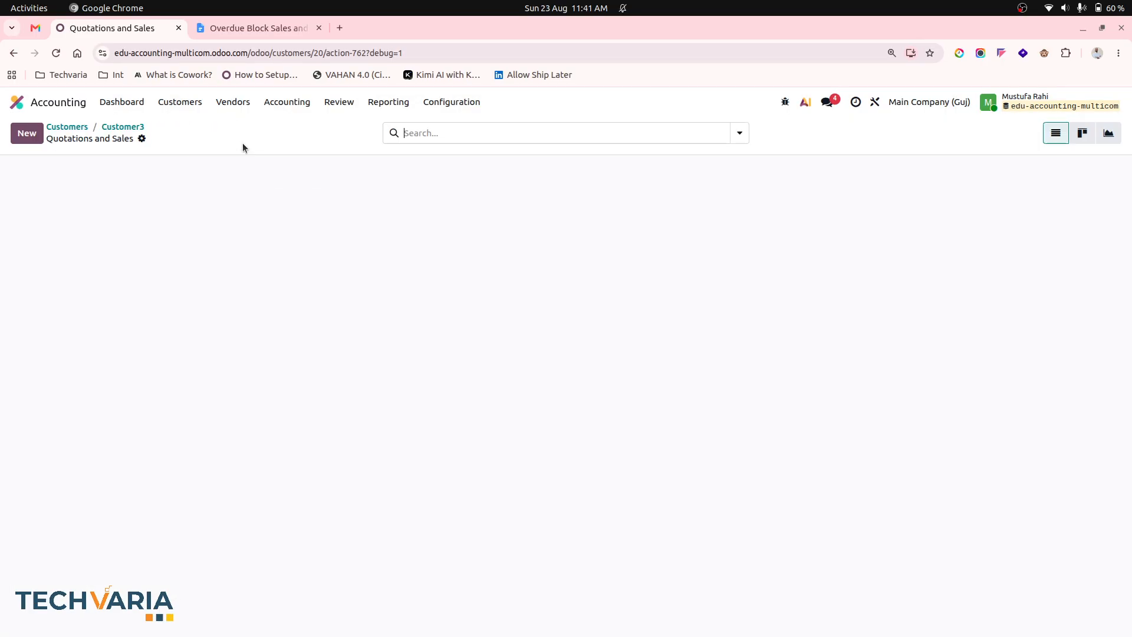
click(56, 105)
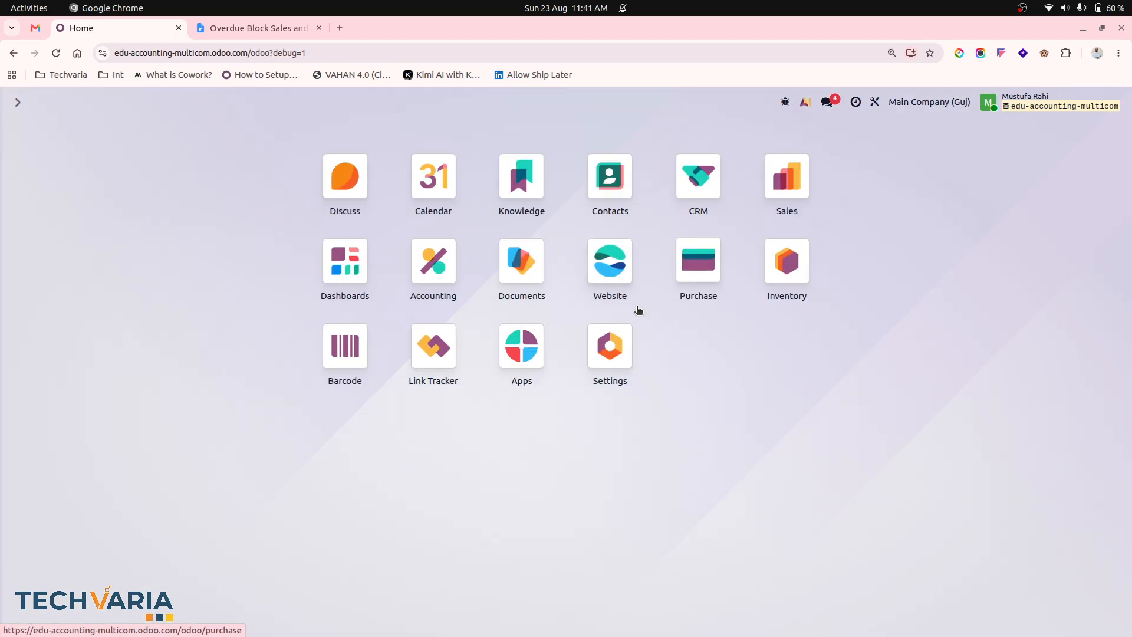
click(443, 274)
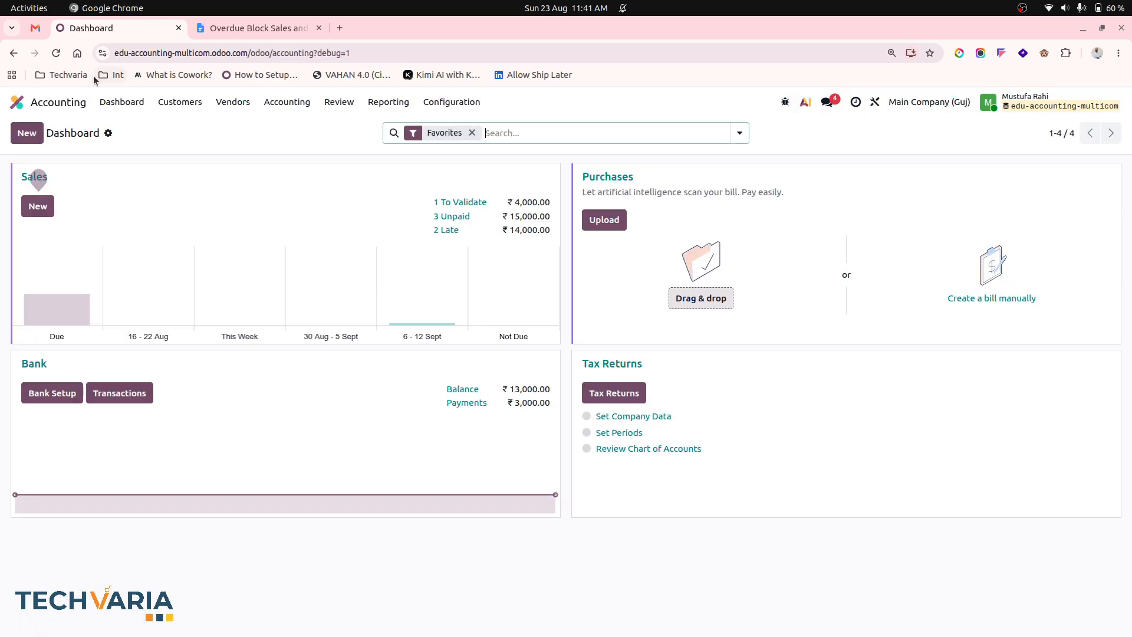
click(179, 102)
click(178, 128)
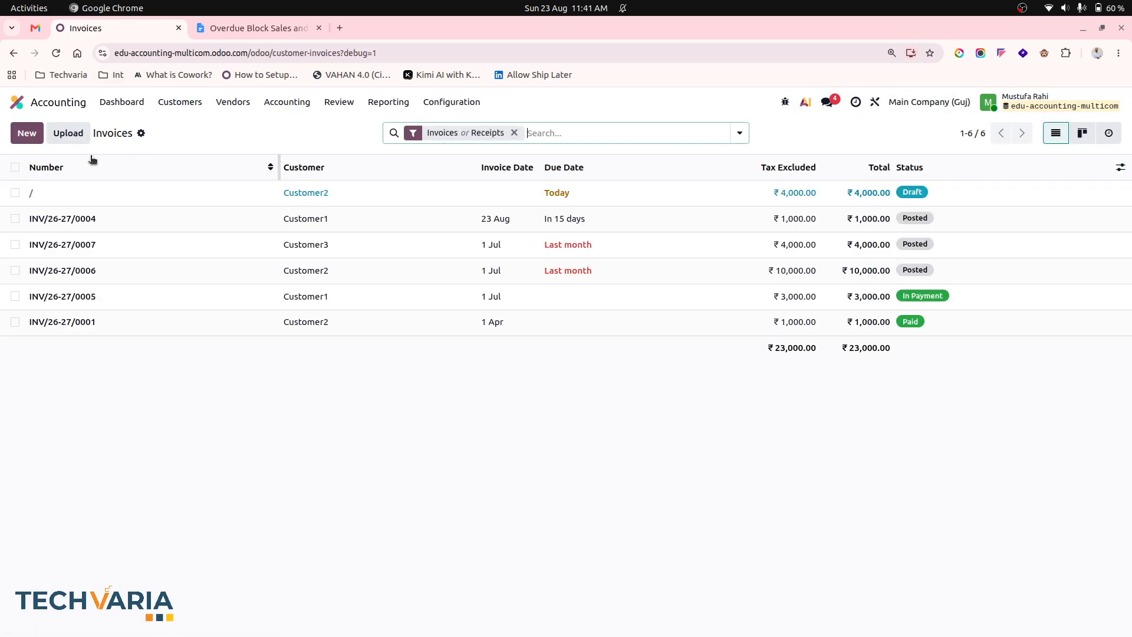
- Create an invoice for Customer3 with a Freight Charges line priced at 200, save it, and confirm it
click(27, 133)
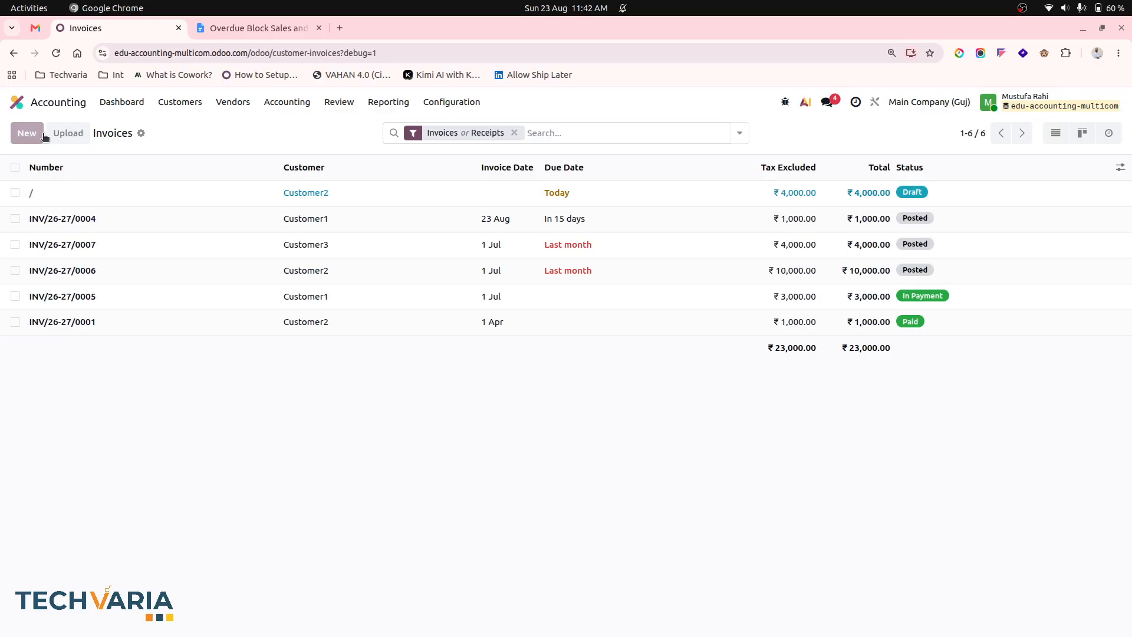
click(160, 259)
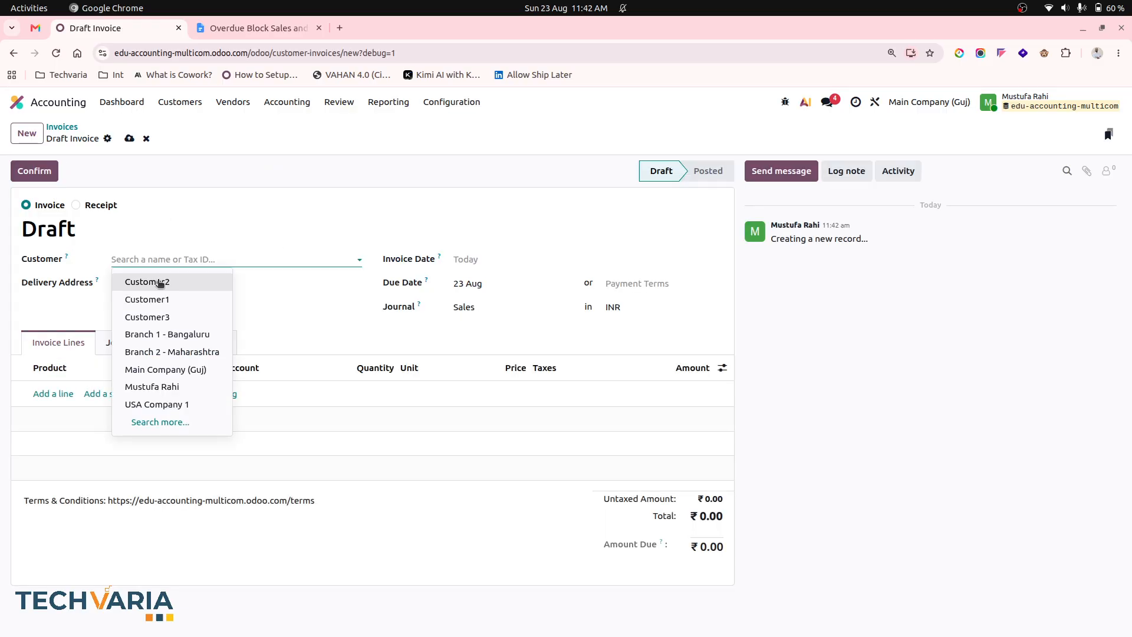
click(167, 317)
click(68, 393)
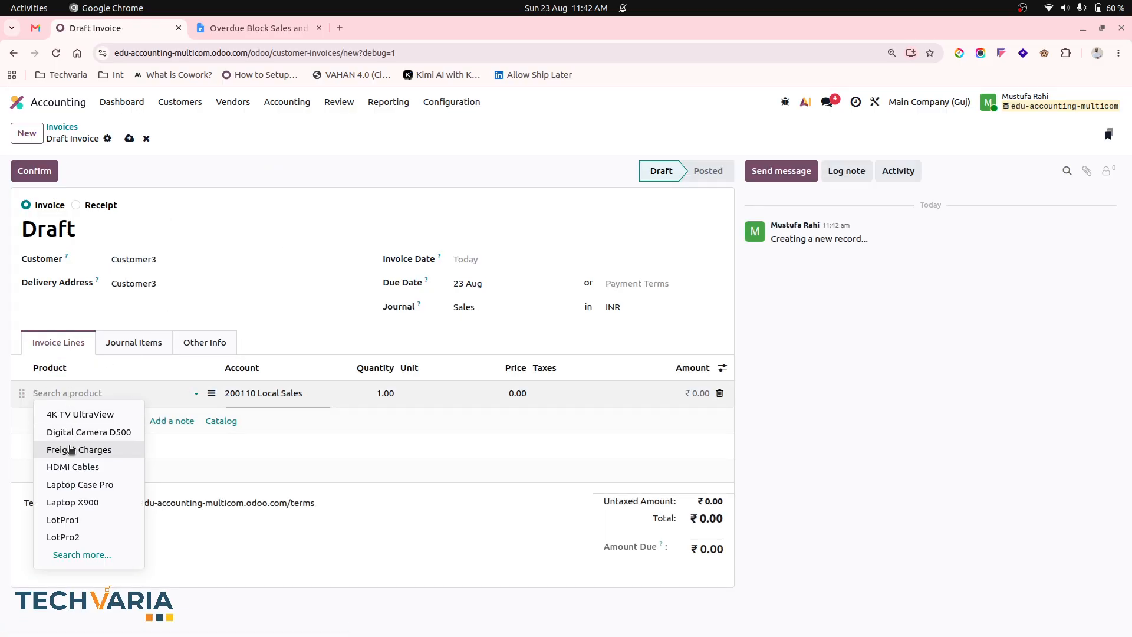
click(68, 447)
click(500, 394)
text(20)
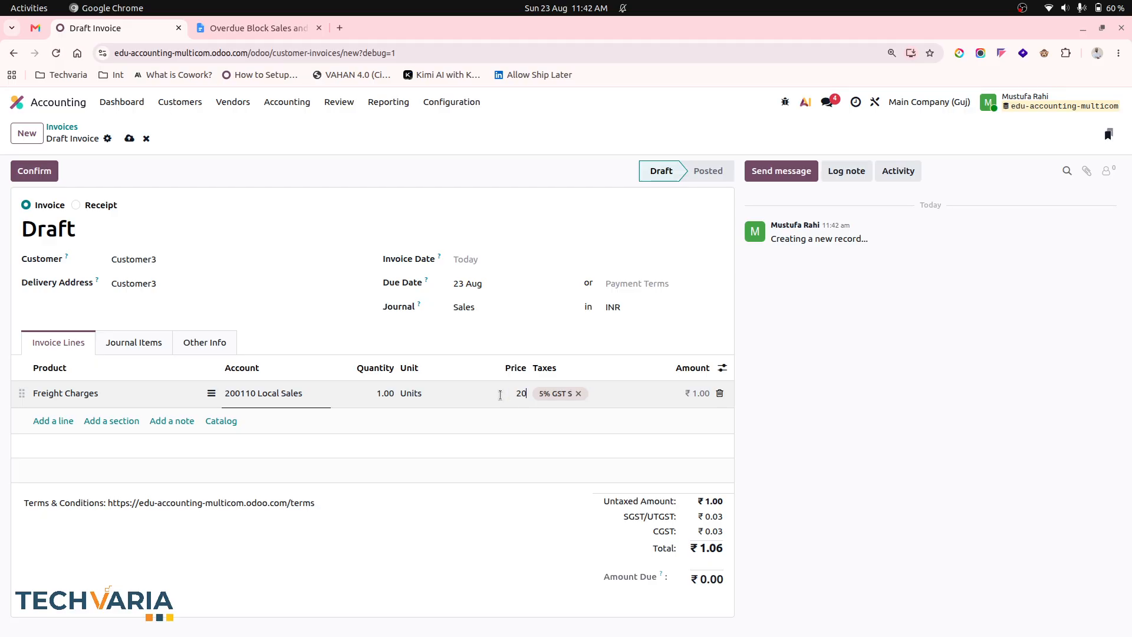
text(0)
click(128, 140)
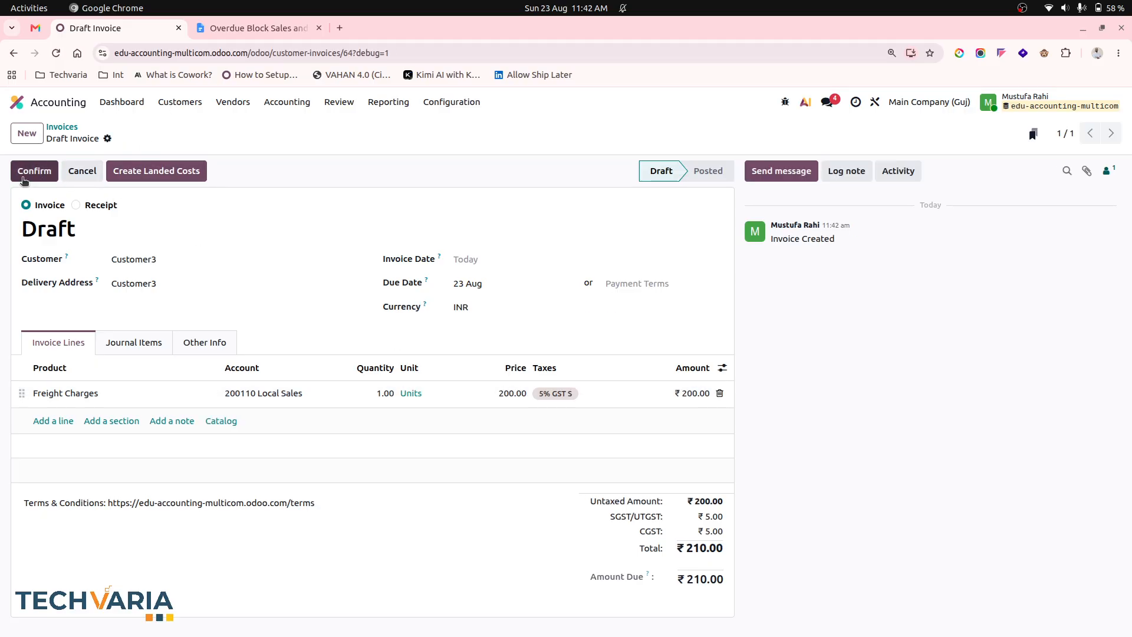
click(24, 177)
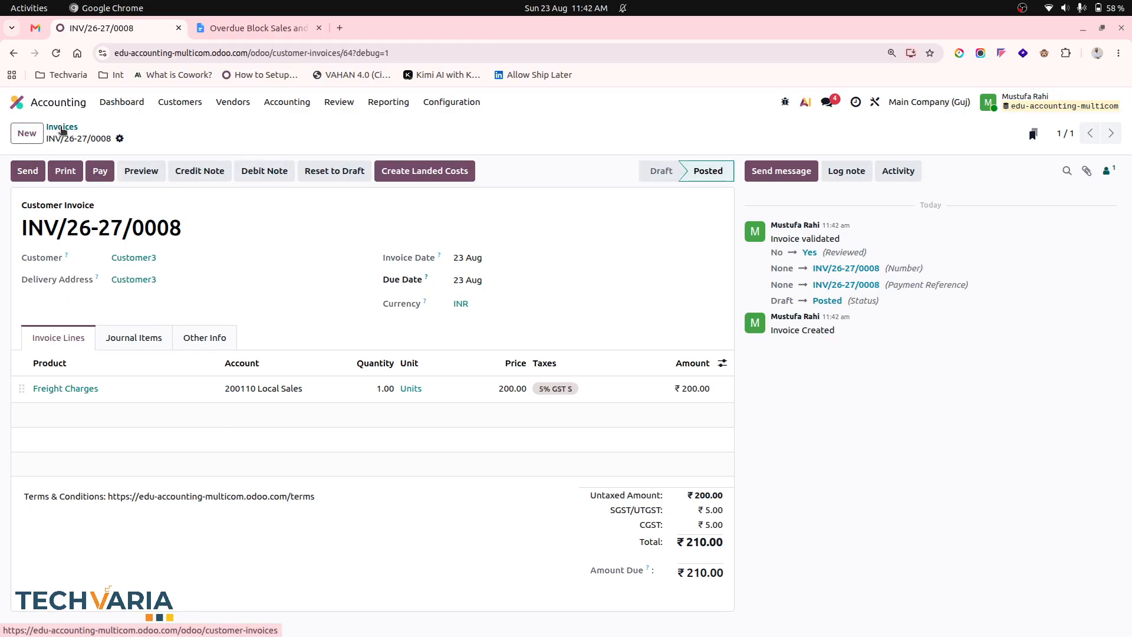
- Reopen the new Customer3 invoice from the invoices list and open its automation rules in Studio
click(63, 131)
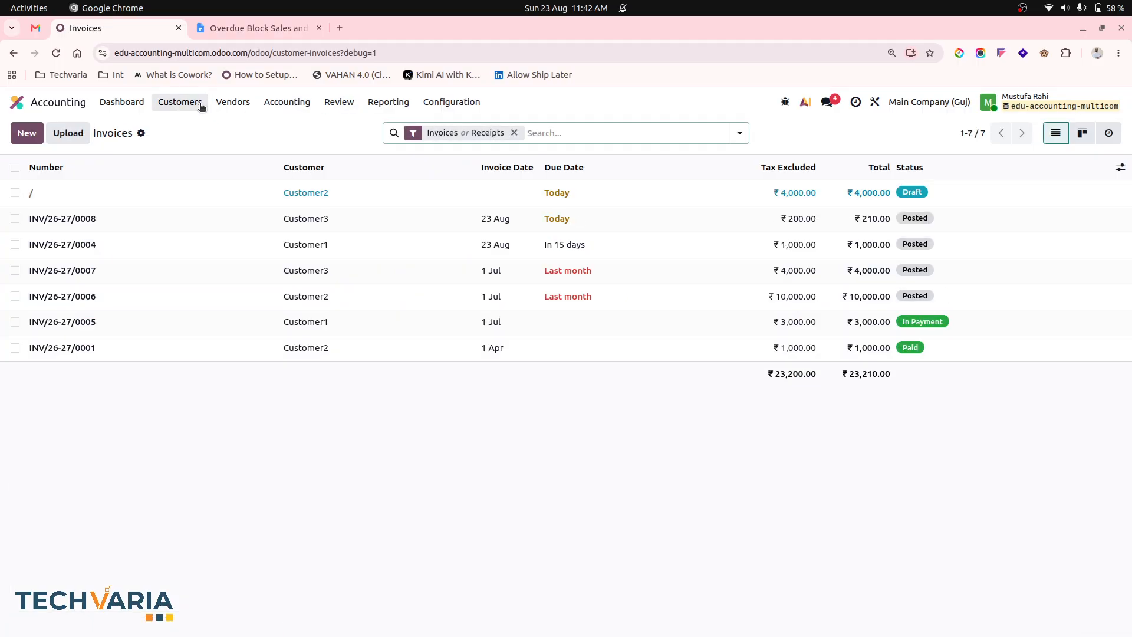
click(263, 221)
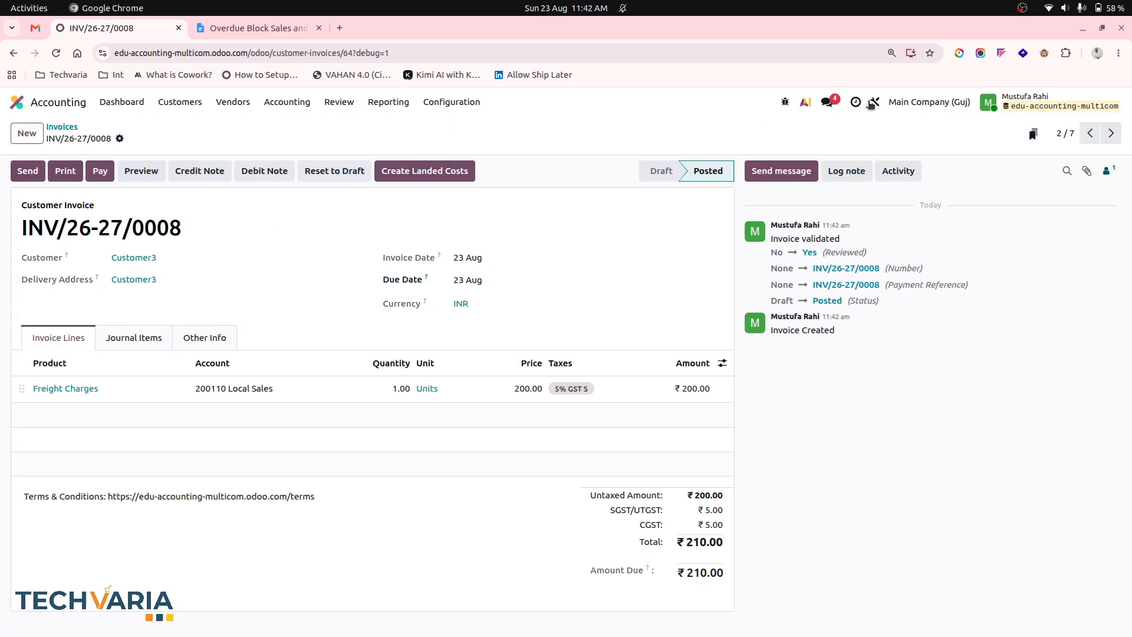
click(875, 102)
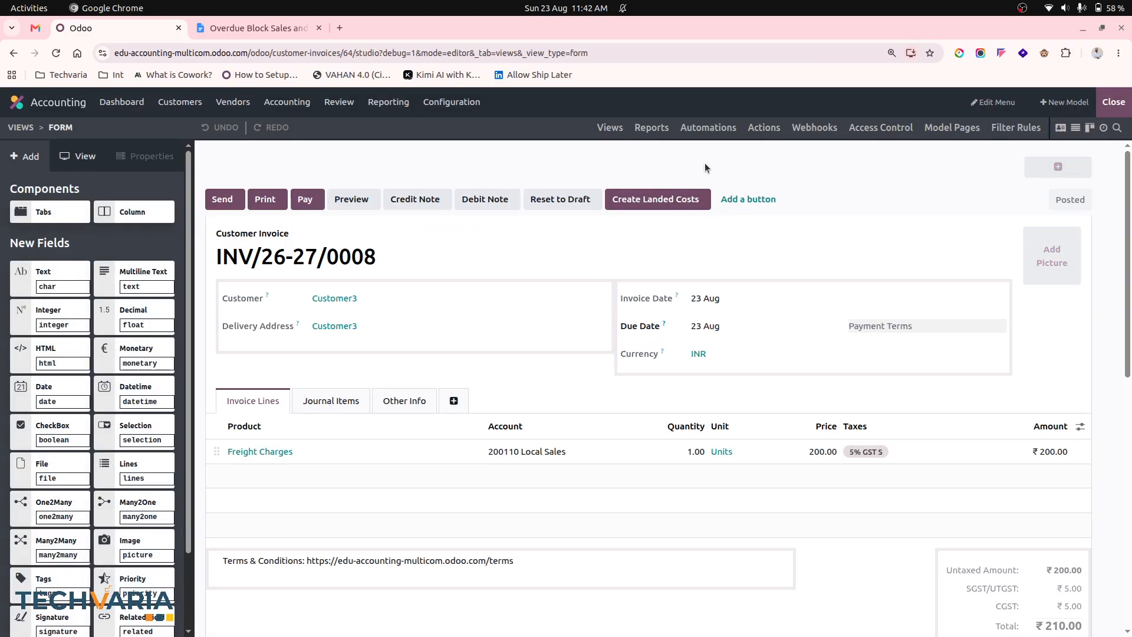
click(714, 127)
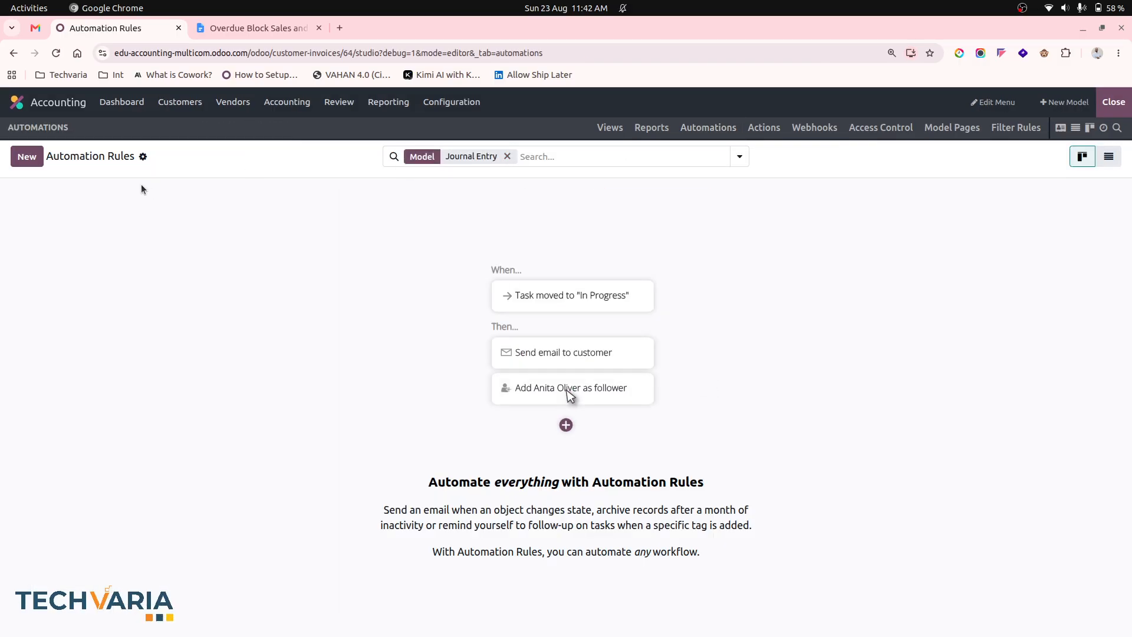
- Start a new Journal Entry automation rule and name it "Block Invoice Confirmation - Overdue Customer", copying the name from the Google Doc
click(27, 156)
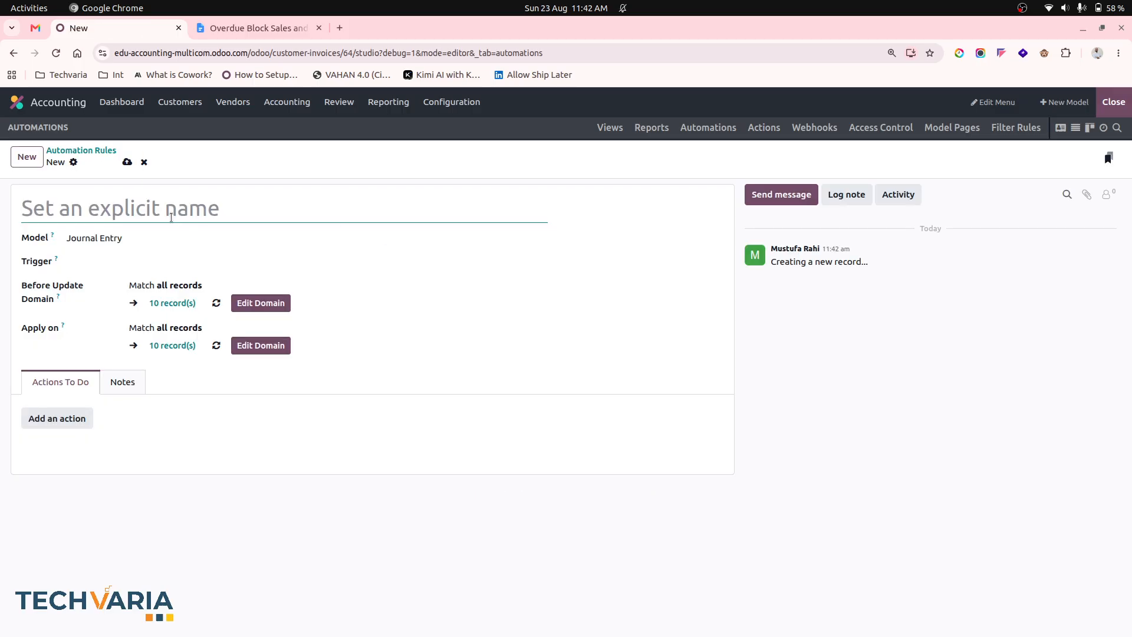
click(252, 28)
scroll(560, 490, down, 8)
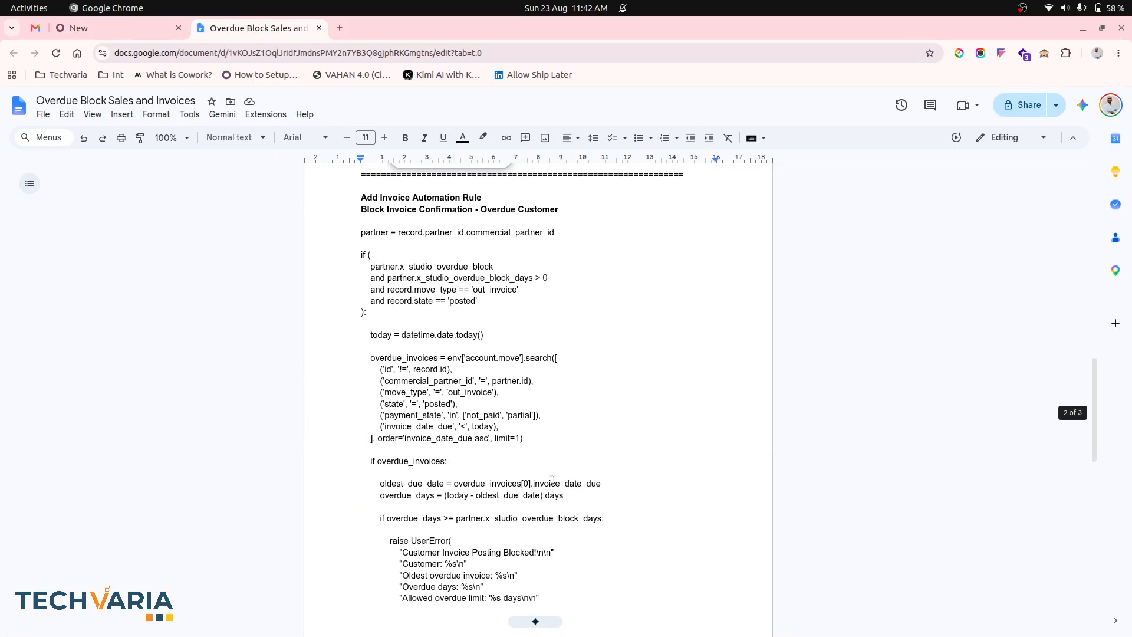
triple_click(437, 213)
key(ctrl+c)
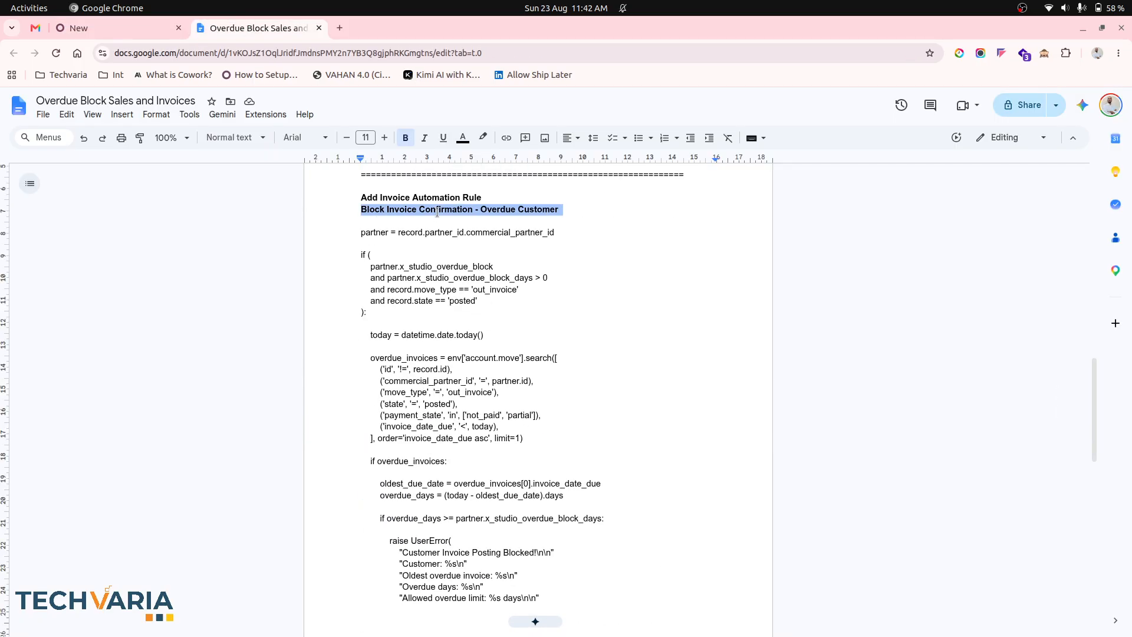
click(118, 28)
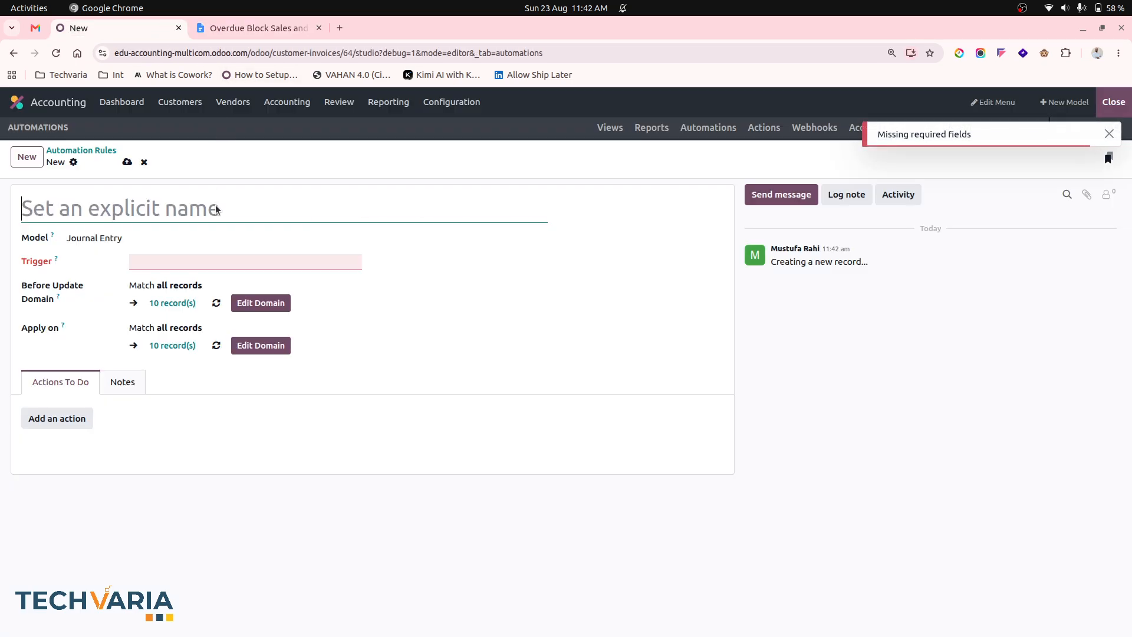
key(ctrl+v)
- Set the invoice blocking rule's trigger to On create and edit
click(180, 261)
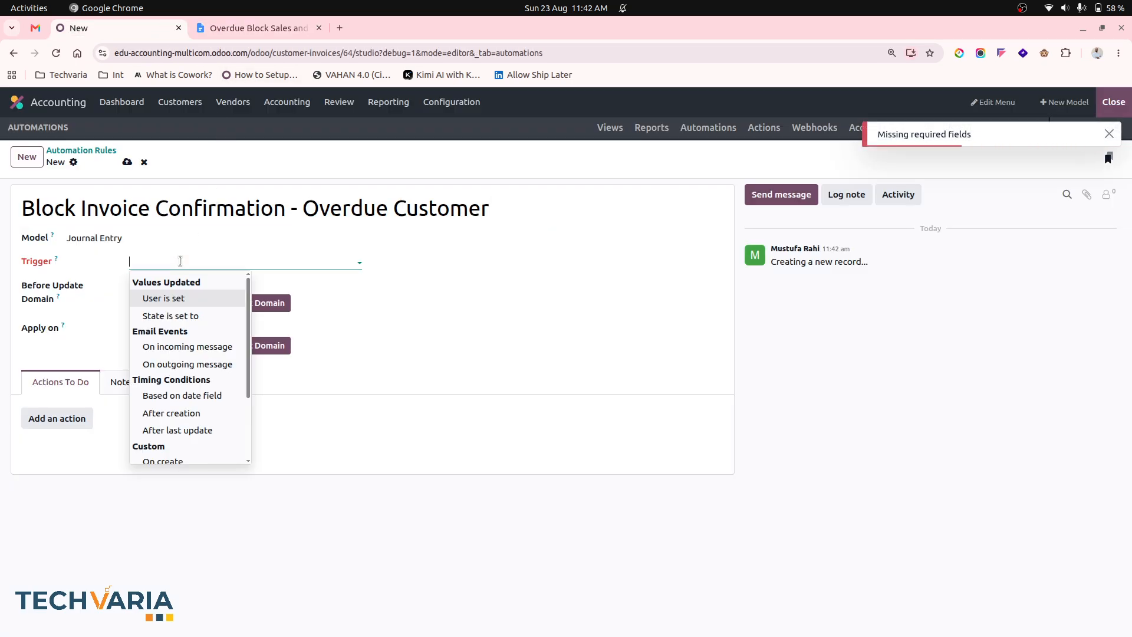
scroll(198, 372, down, 3)
click(206, 386)
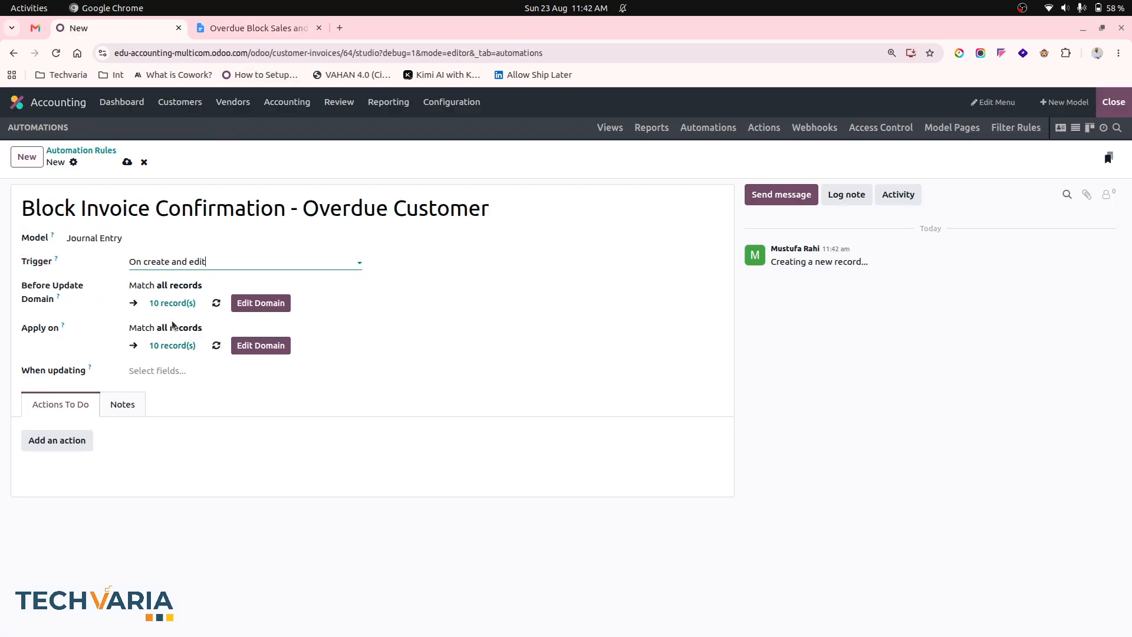
- In the Google Doc, select and copy the entire Python code under Block Invoice Confirmation - Overdue Customer
click(260, 28)
scroll(474, 387, down, 1)
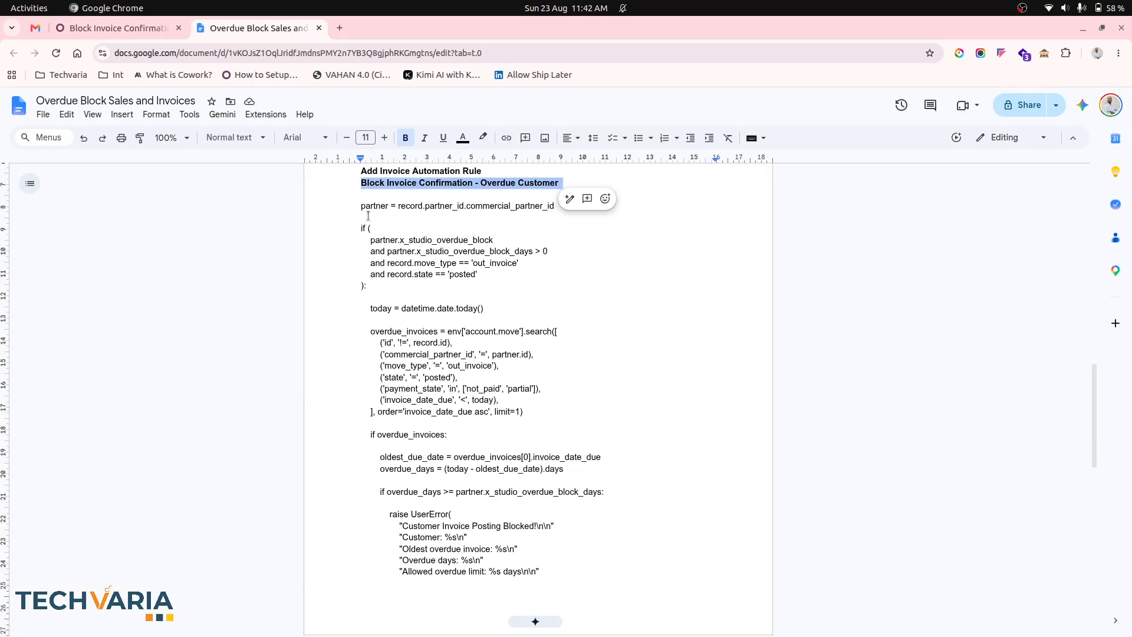
drag(361, 205, 591, 583)
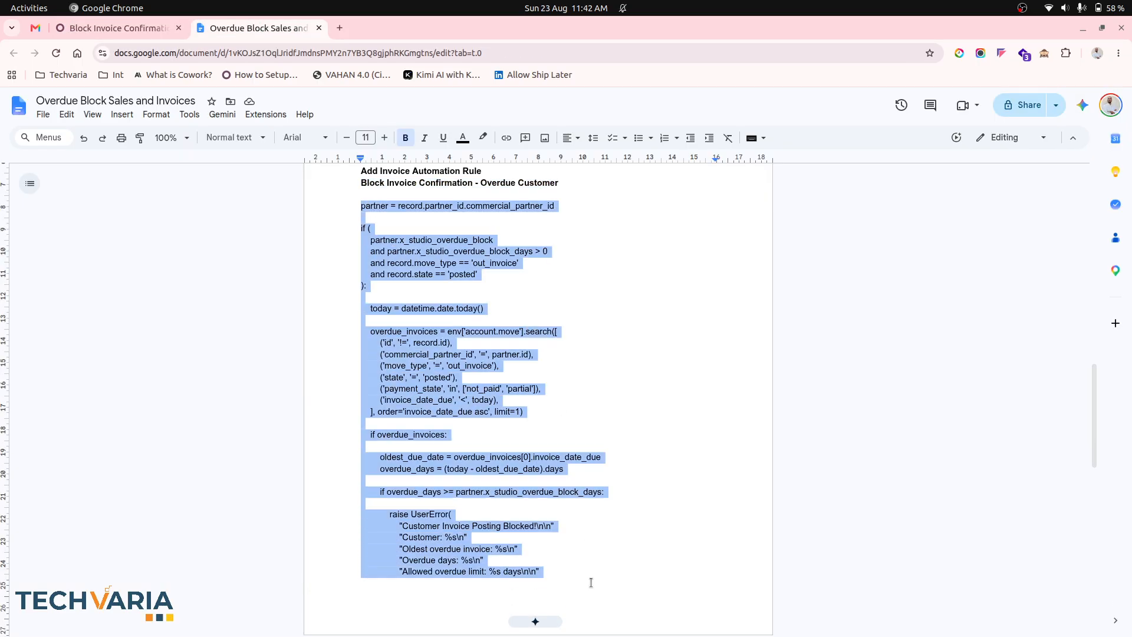
scroll(649, 528, down, 5)
key(shift+Down)
key(shift+Down)
key(shift+Down)
key(shift+Down)
key(shift+Down)
key(shift+Down)
key(shift+Down)
key(shift+Down)
key(shift+Down)
key(shift+Down)
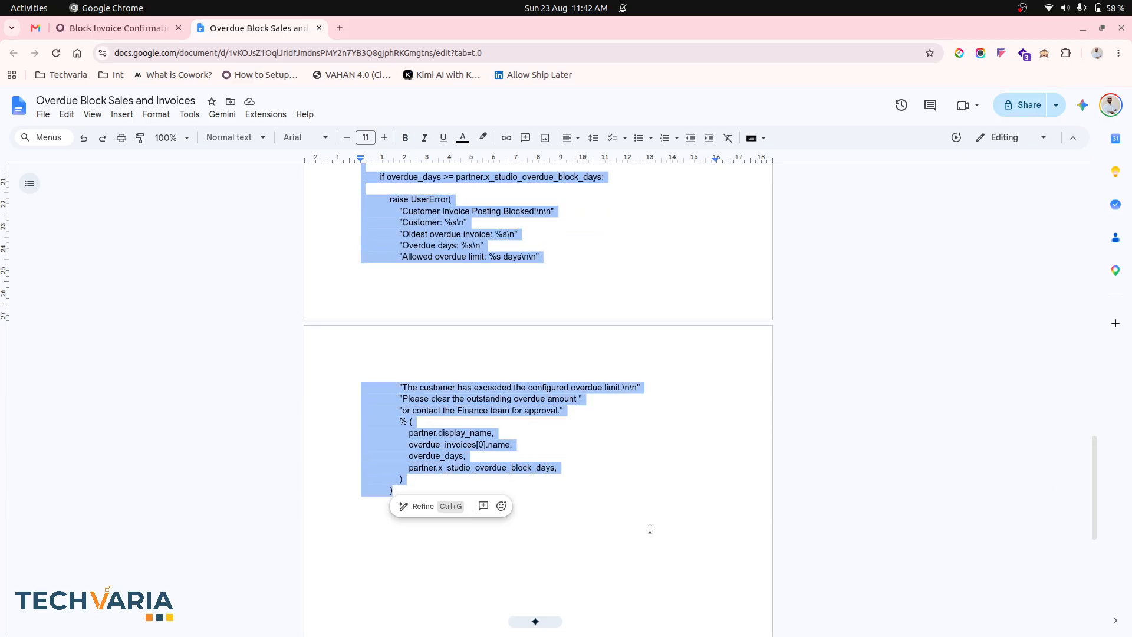
- Back in Odoo, add an Execute Code action named "Block Invoice" with the copied code, save the rule, and close Studio
click(156, 29)
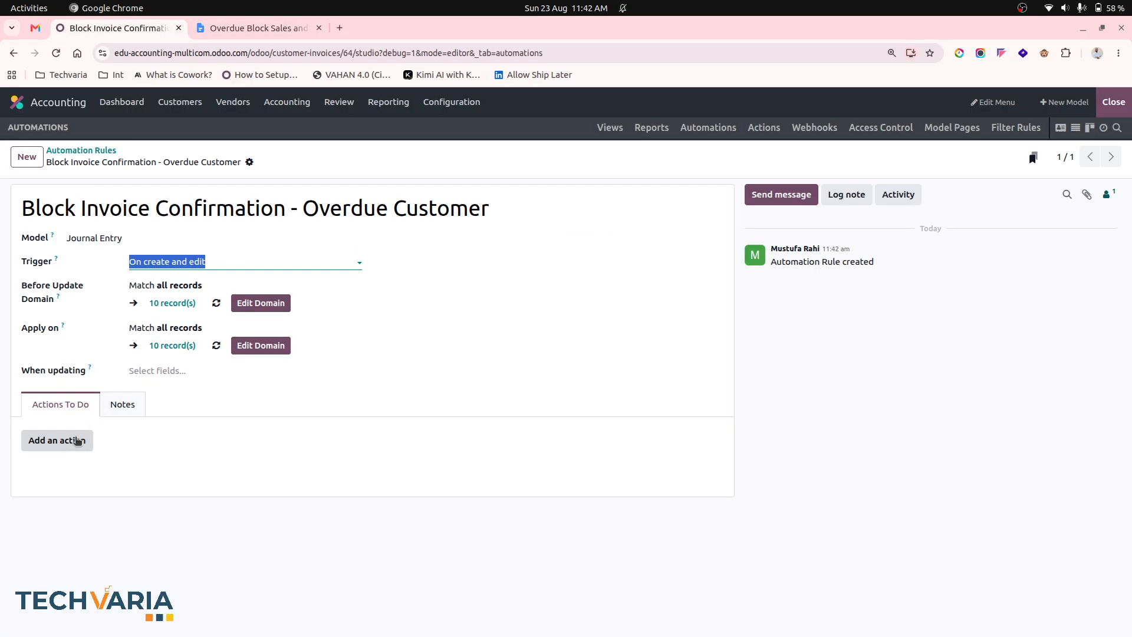
click(77, 441)
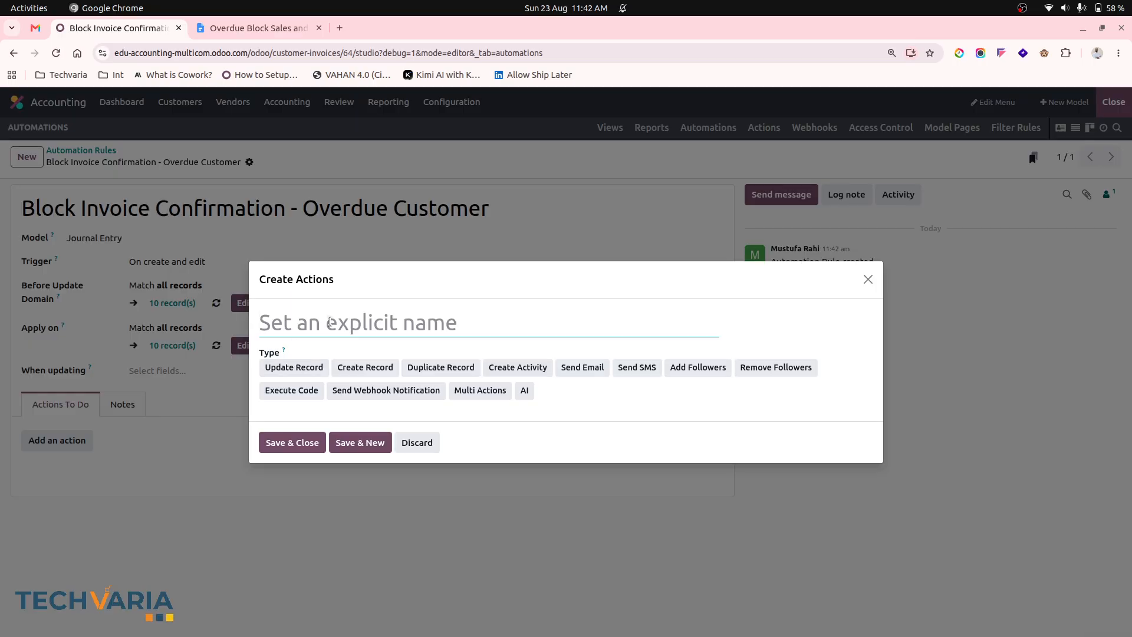
text(Block)
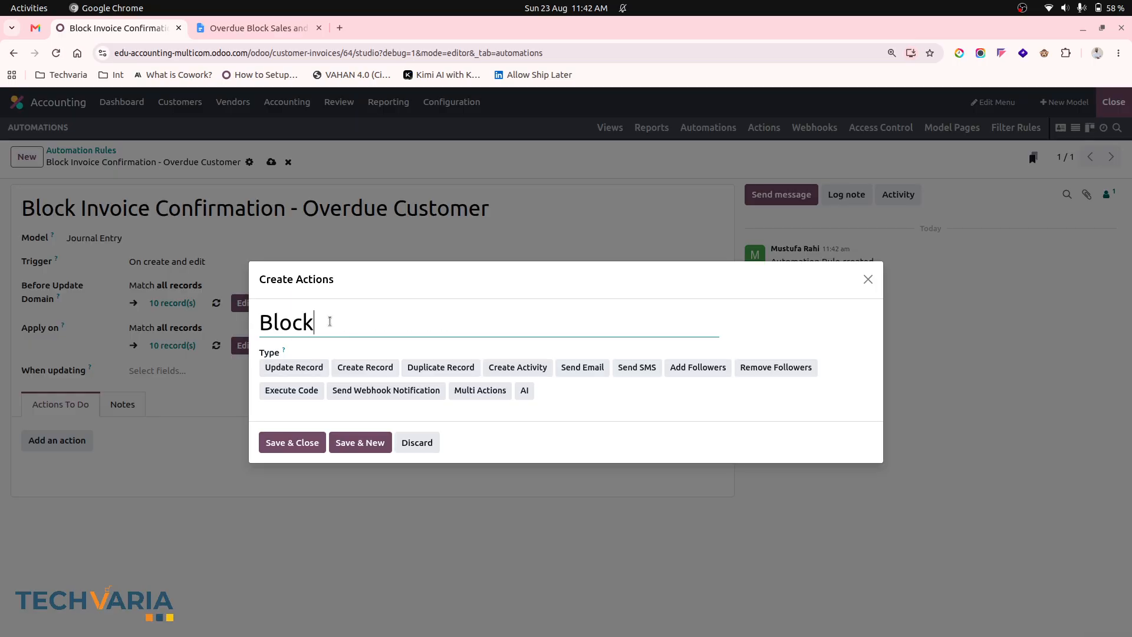
text( Invoice)
click(307, 391)
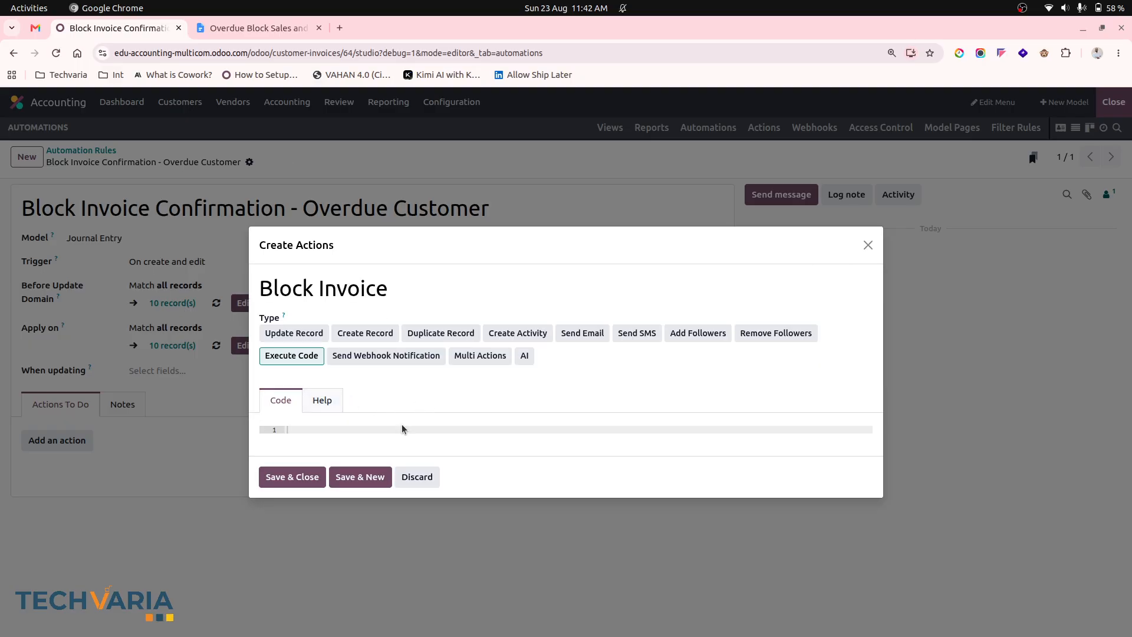
key(ctrl+v)
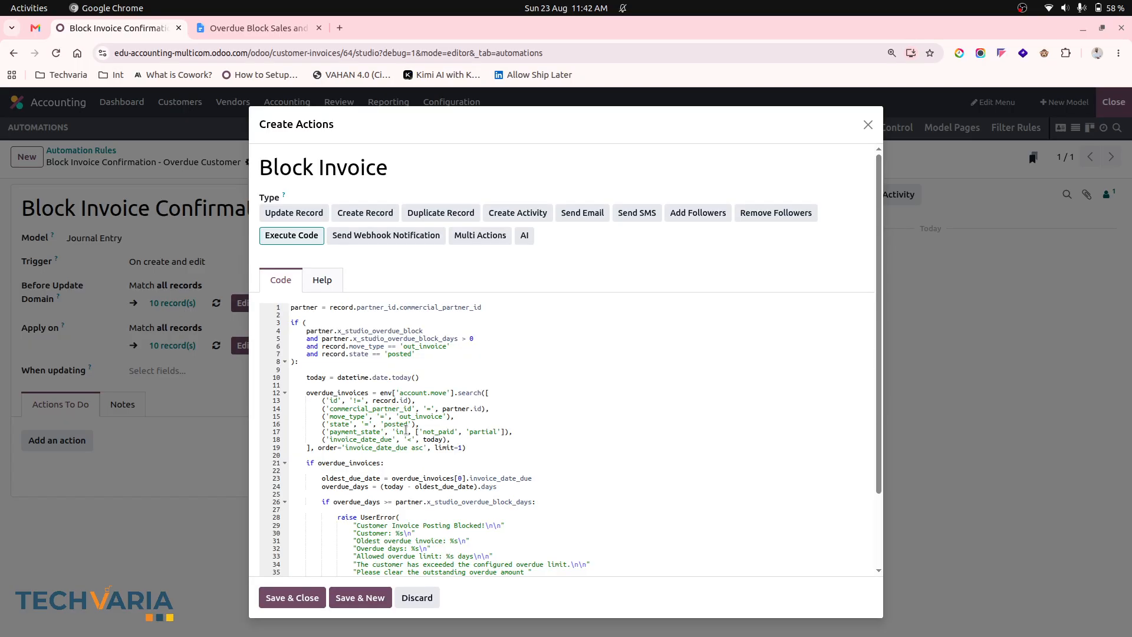
click(292, 597)
click(271, 162)
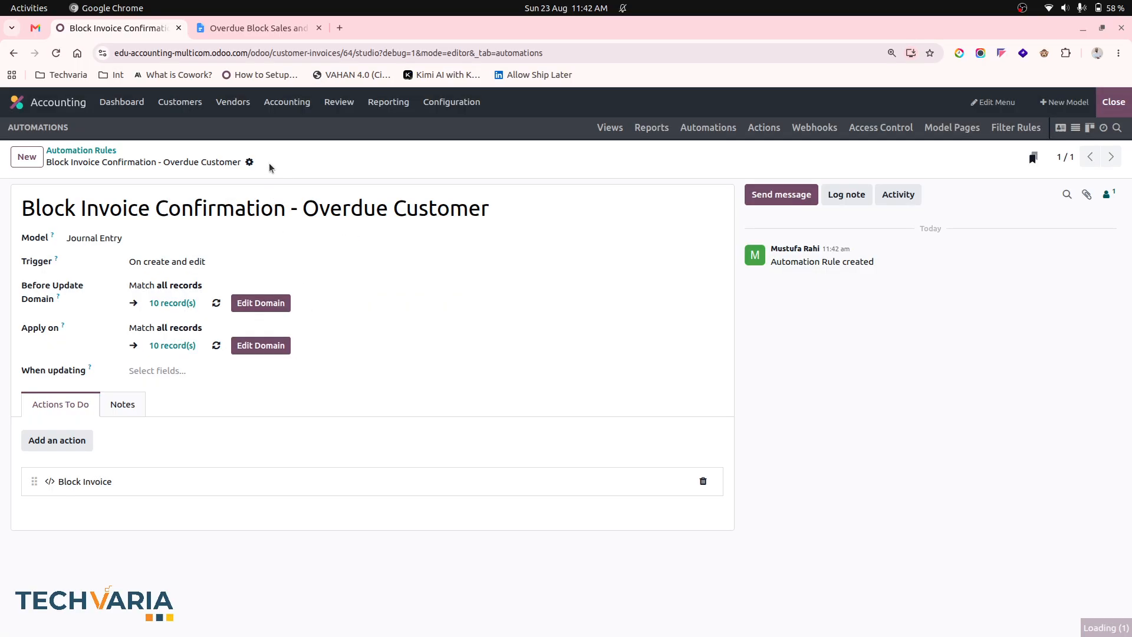
click(1114, 102)
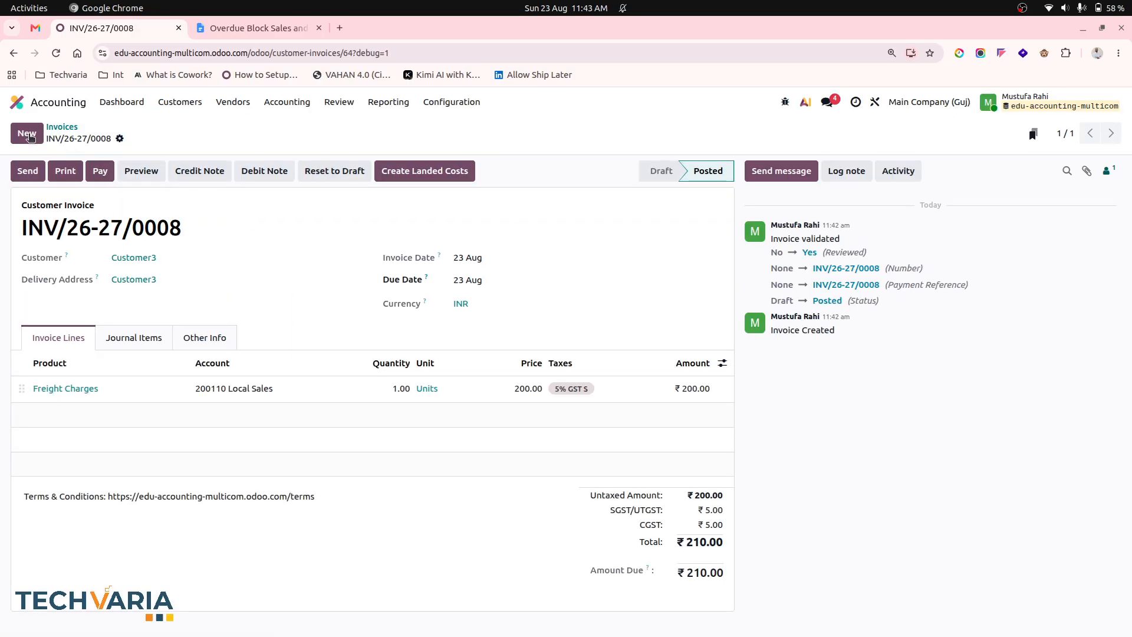
- Create a new customer invoice for Customer3 with one line priced at 400 and save it as a draft
click(27, 133)
click(159, 263)
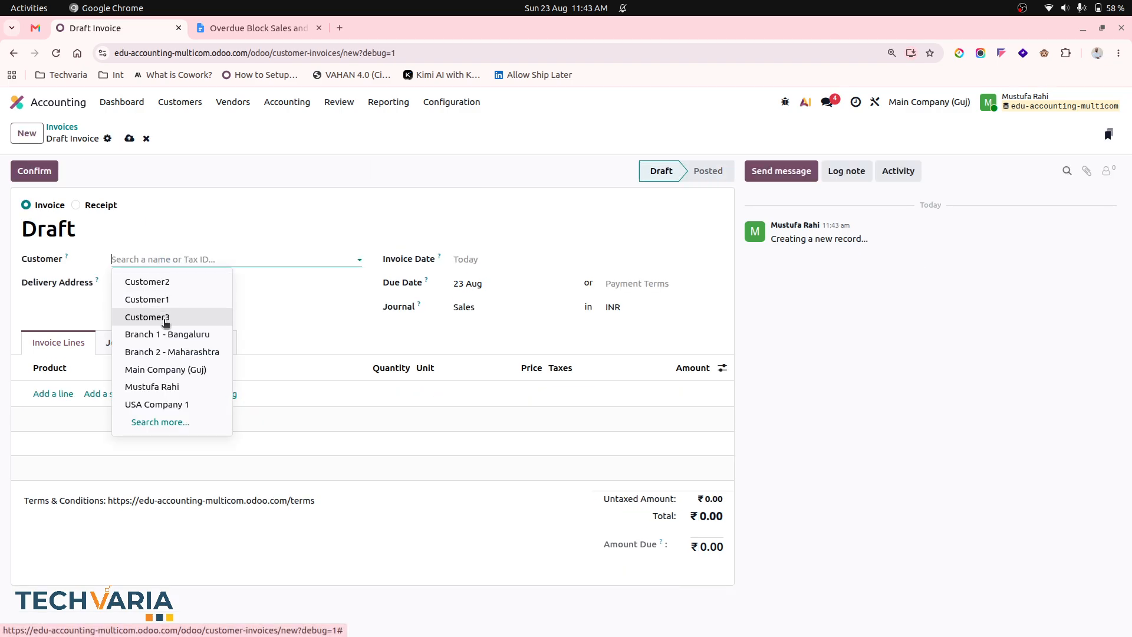
click(163, 317)
click(65, 393)
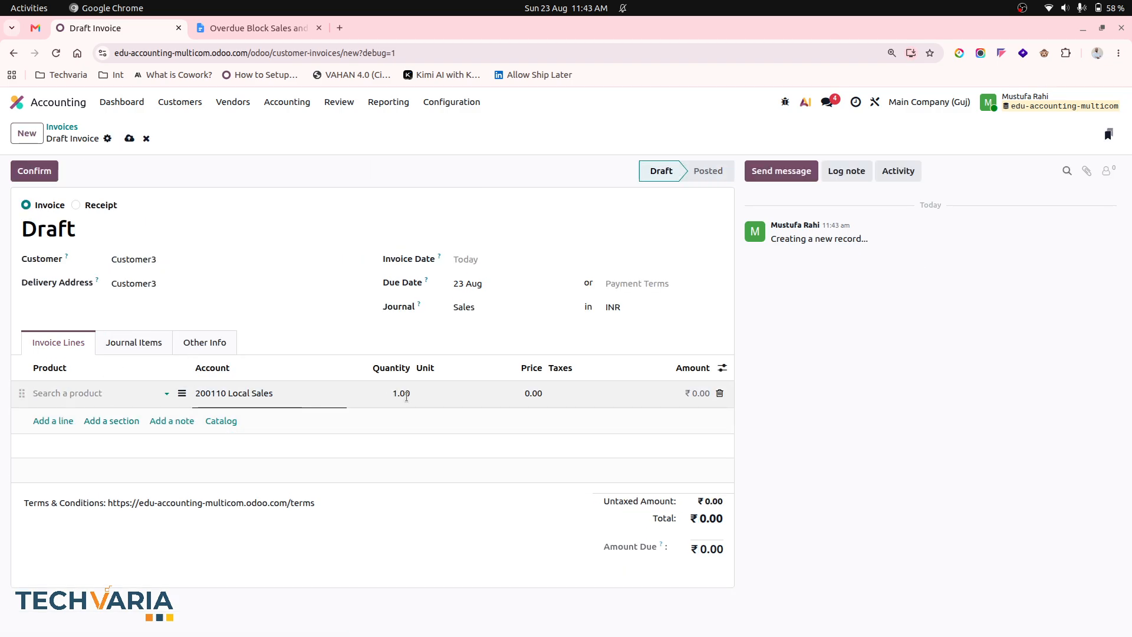
click(533, 393)
text(400)
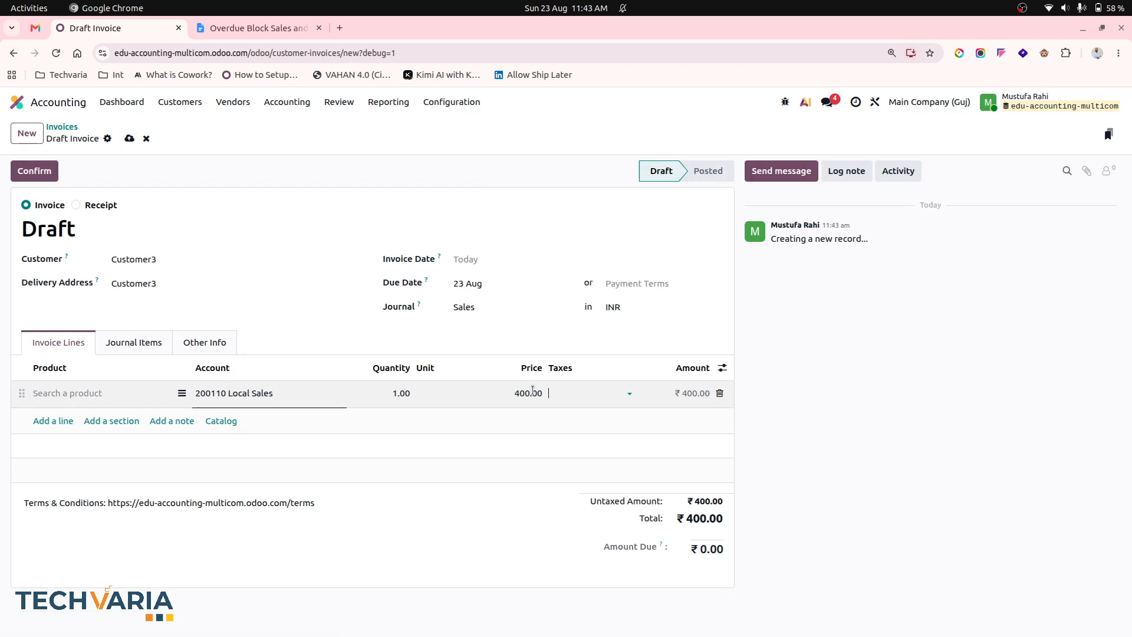
click(129, 139)
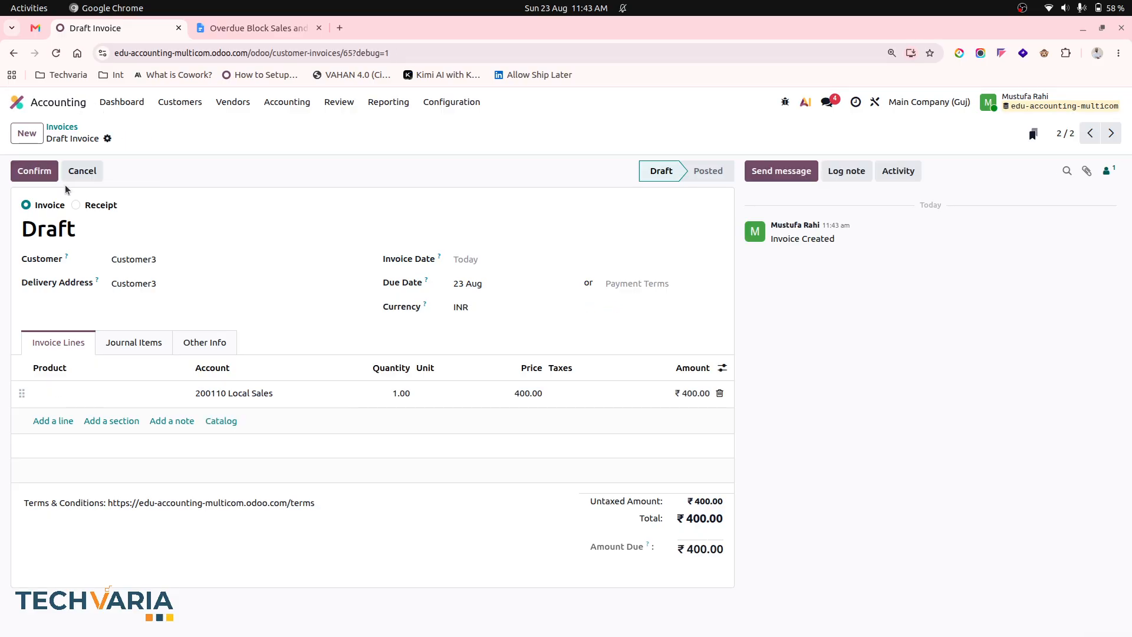
- Try to confirm the draft Customer3 invoice, dismiss the resulting dialog, and return to the invoices list
click(35, 176)
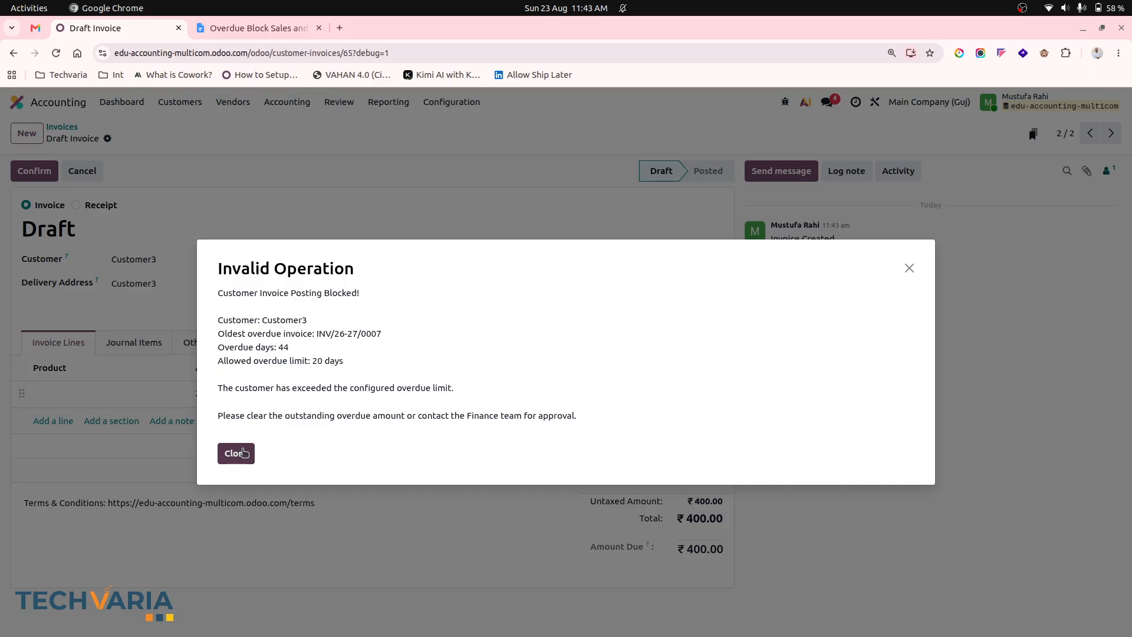
click(243, 452)
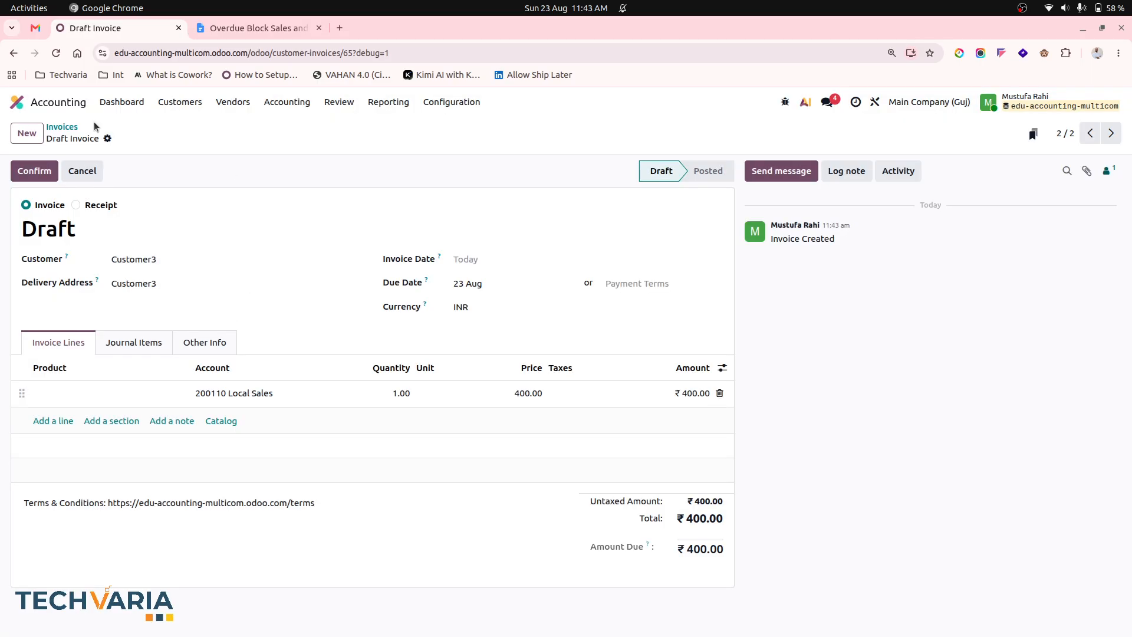
click(61, 128)
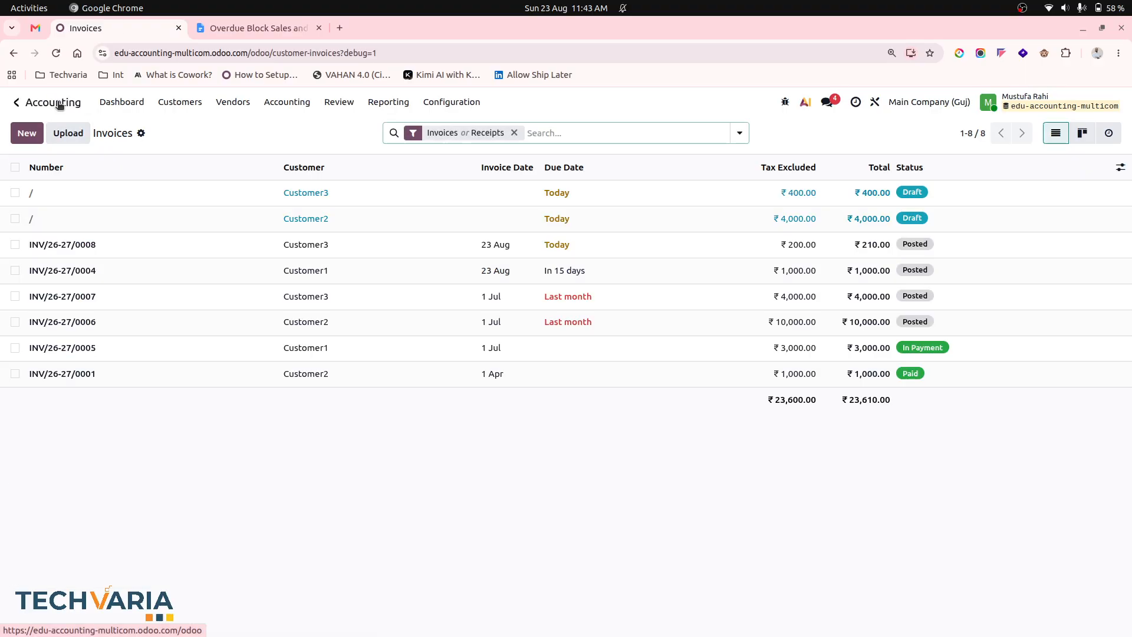